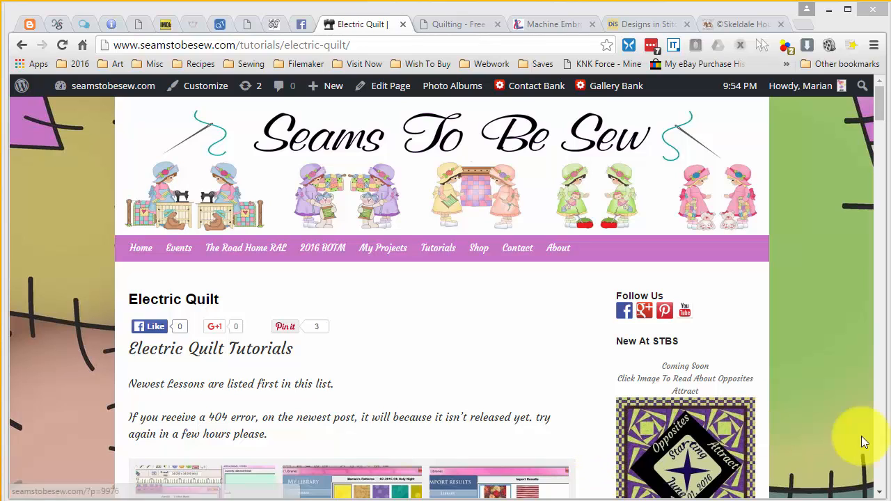
Step: Look over the Learning EQ 7 Facebook group, and view the 2016 Embroidery Sample quilt by switching to EQ7
key(ctrl+shift+Tab)
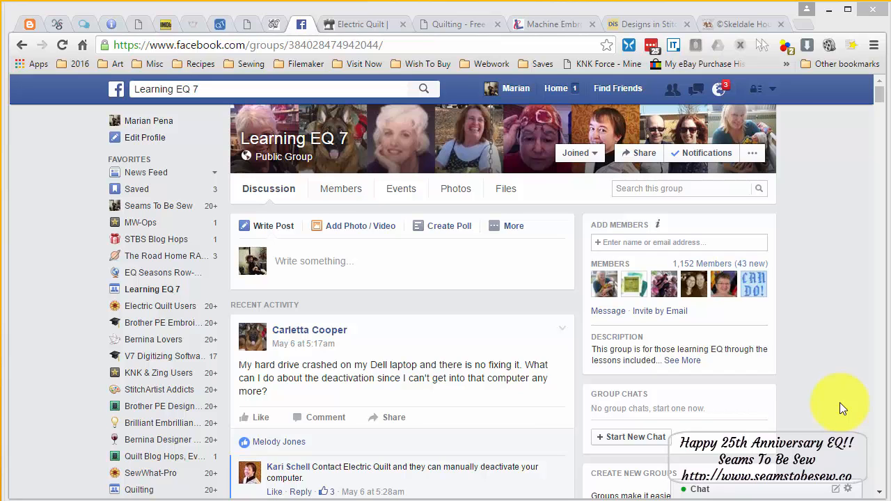
click(367, 25)
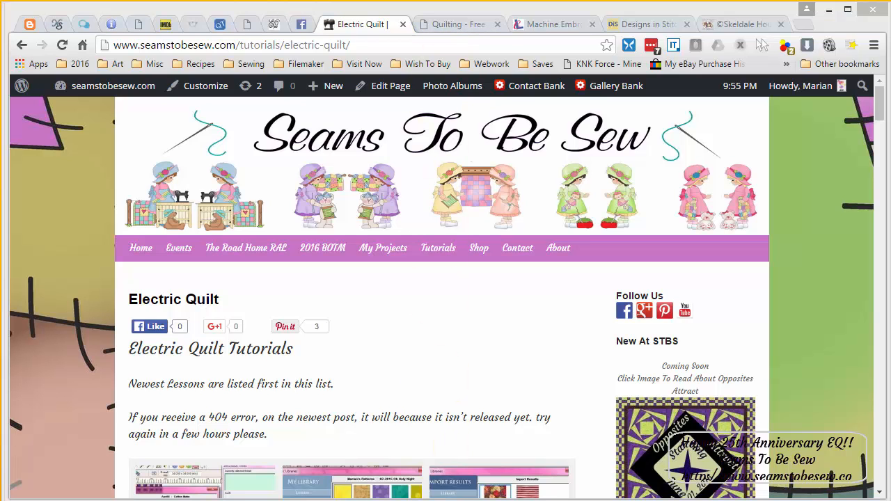
key(alt+Tab)
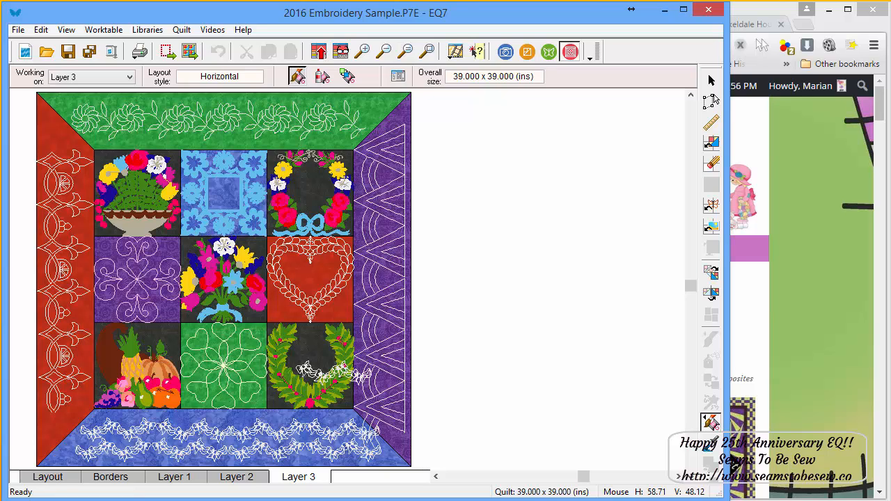
Step: Switch back to the browser and examine the Quilting category designs on the Kreative Kiwi Embroidery site
click(845, 421)
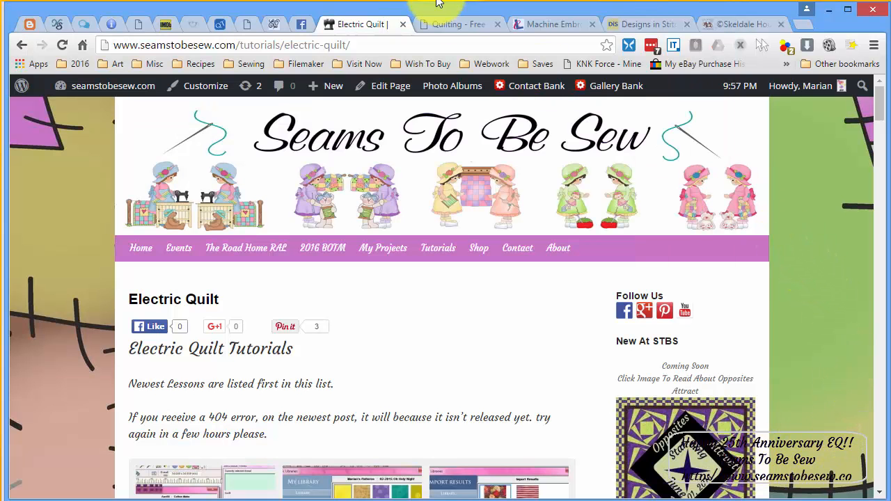
click(453, 20)
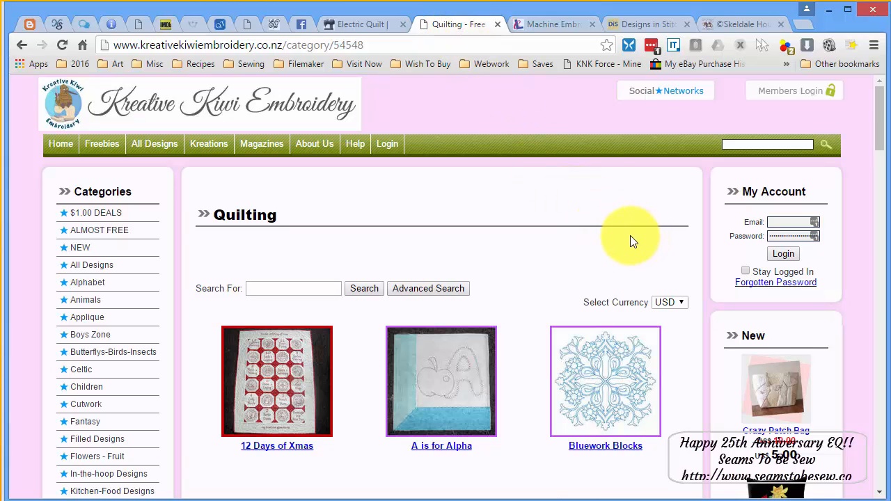
scroll(630, 241, down, 5)
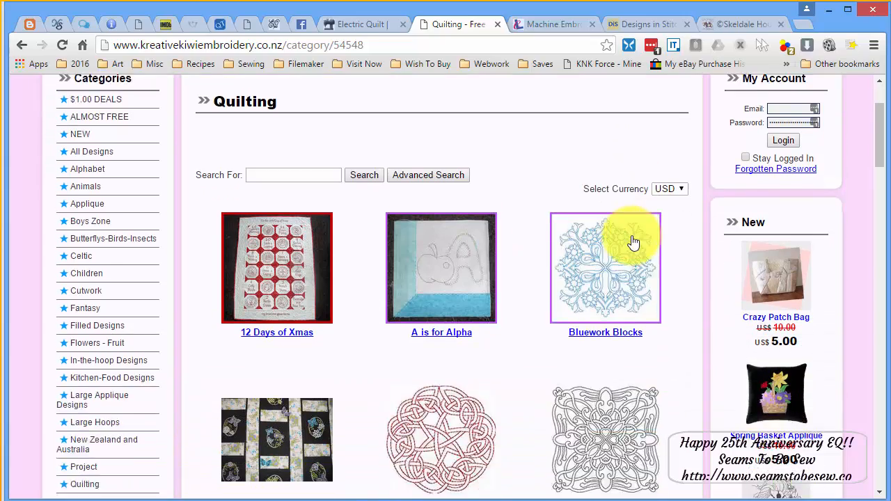
scroll(700, 263, down, 7)
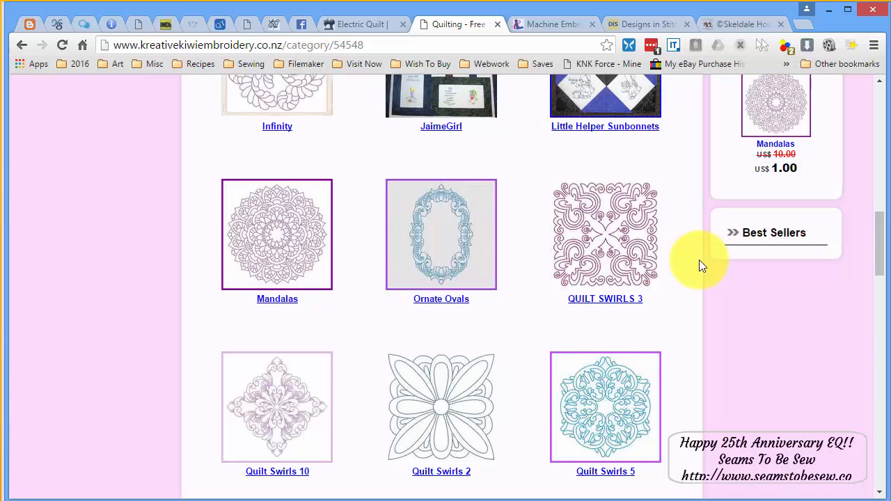
scroll(700, 263, down, 4)
scroll(700, 260, down, 4)
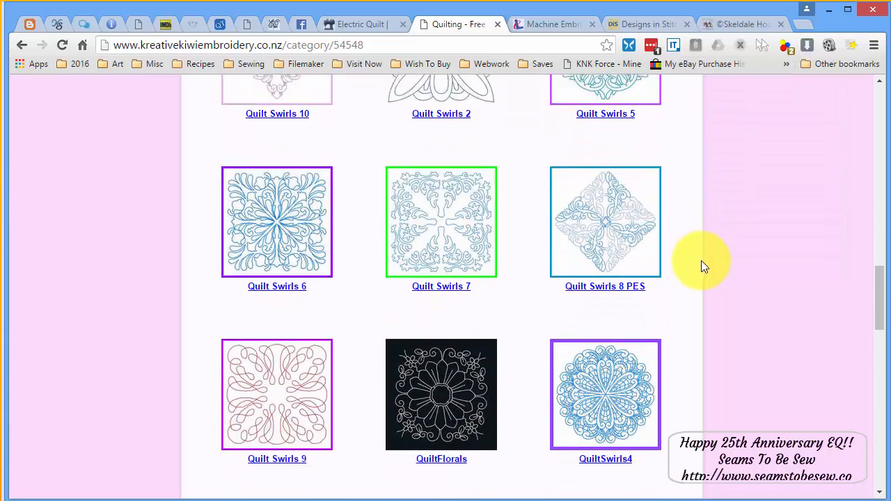
scroll(701, 261, down, 4)
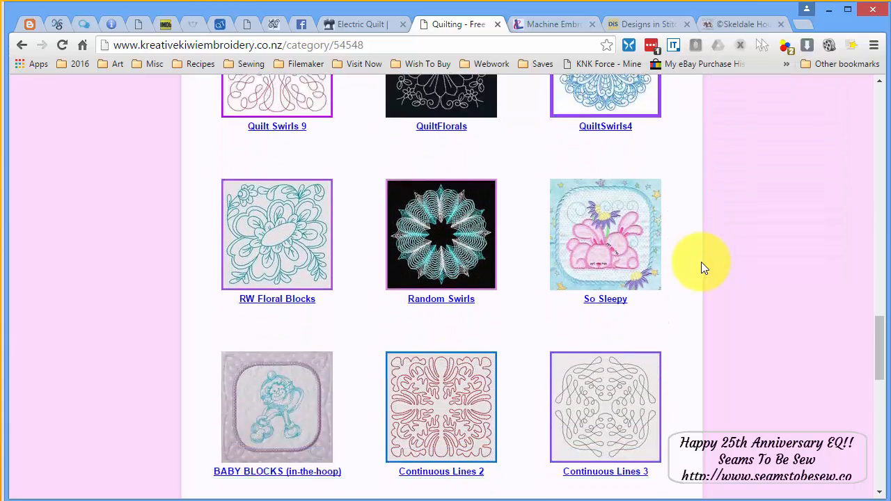
scroll(701, 262, down, 2)
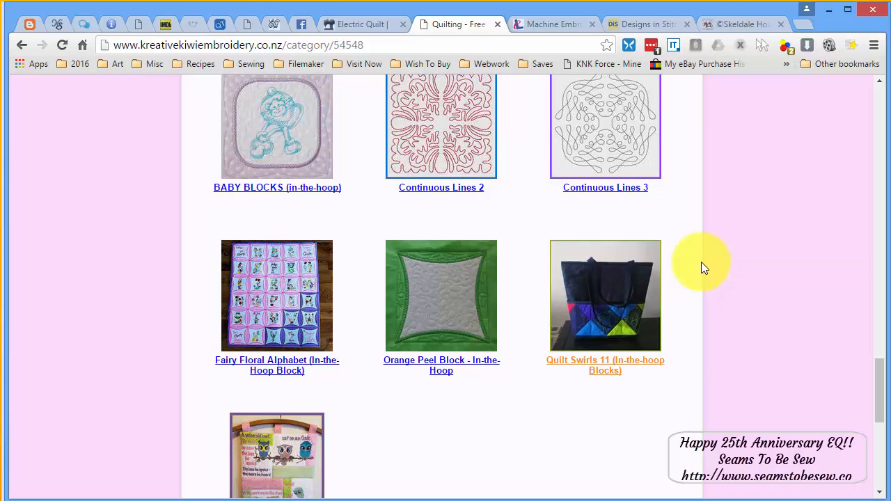
scroll(761, 182, up, 5)
scroll(764, 191, up, 2)
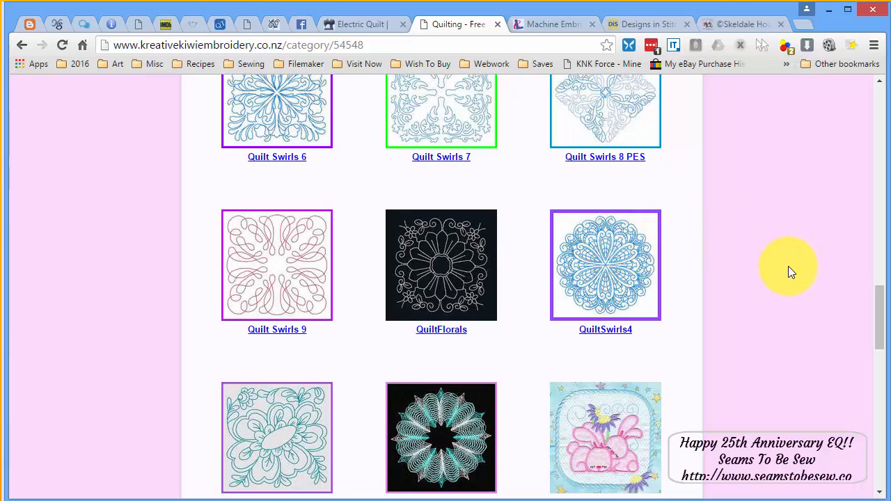
scroll(772, 270, up, 5)
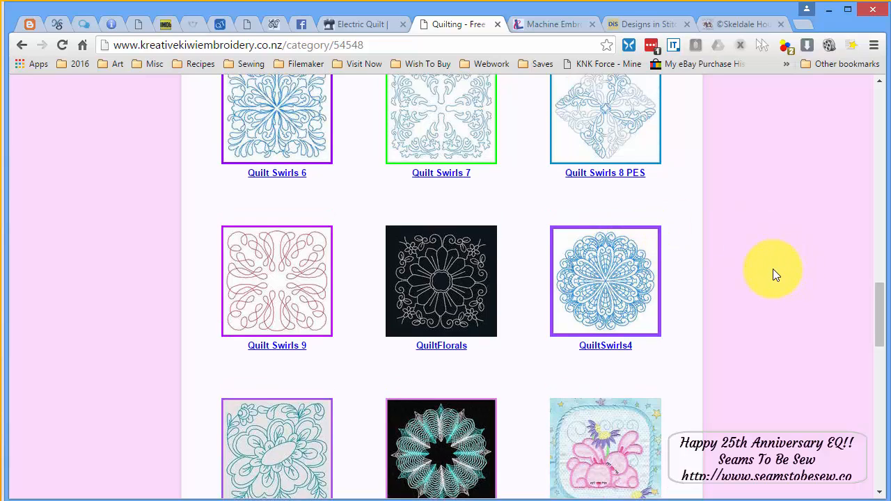
scroll(773, 267, up, 10)
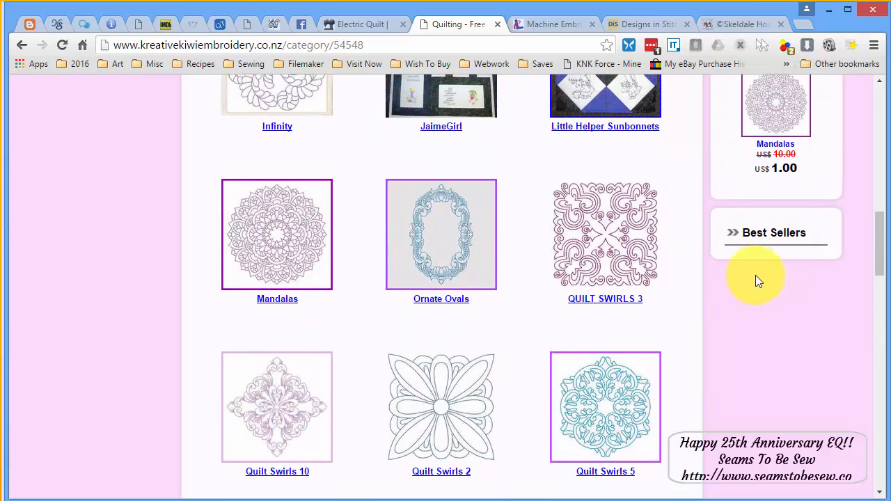
scroll(752, 280, up, 3)
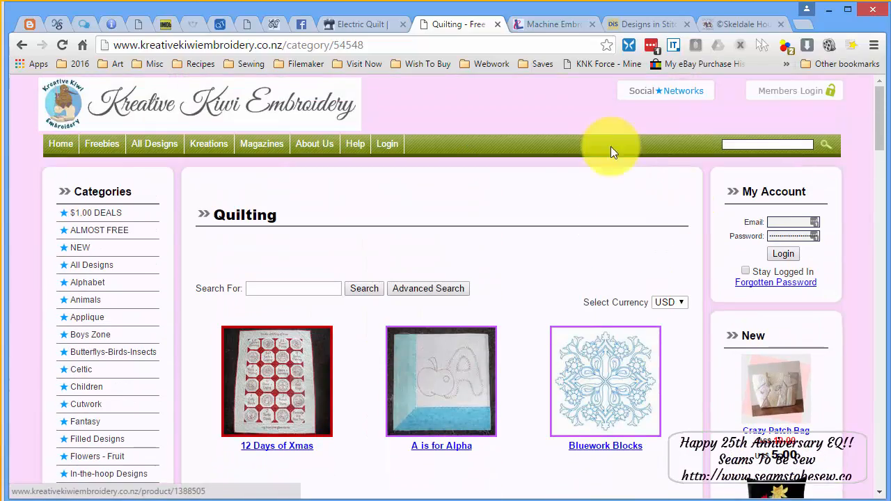
Step: Examine the Quilts machine embroidery designs by department on the Embroidery Library site
click(542, 23)
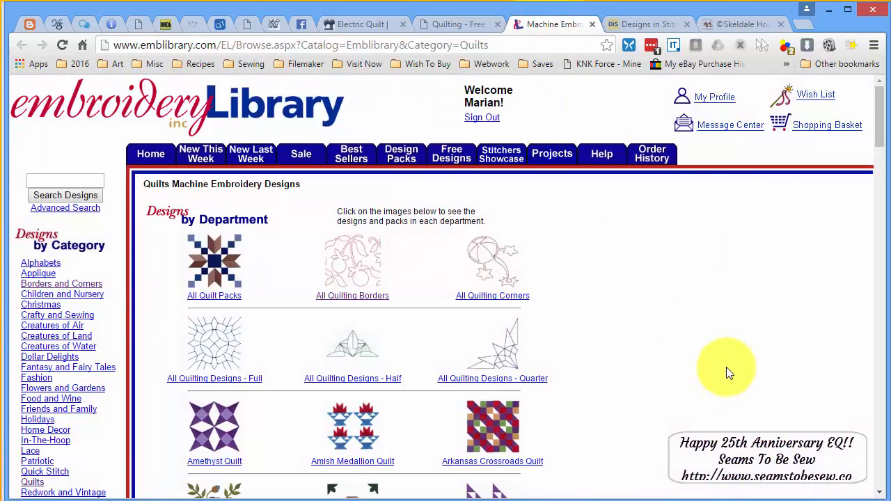
scroll(728, 364, down, 1)
scroll(728, 368, down, 4)
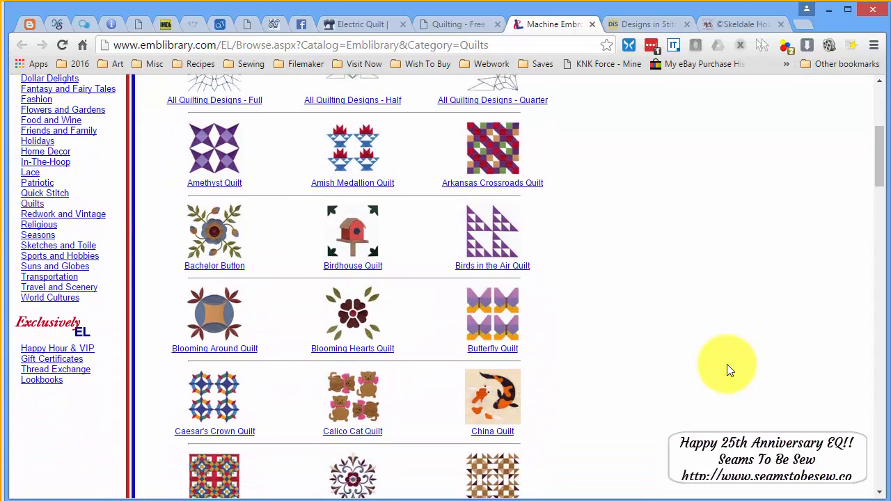
scroll(726, 364, down, 5)
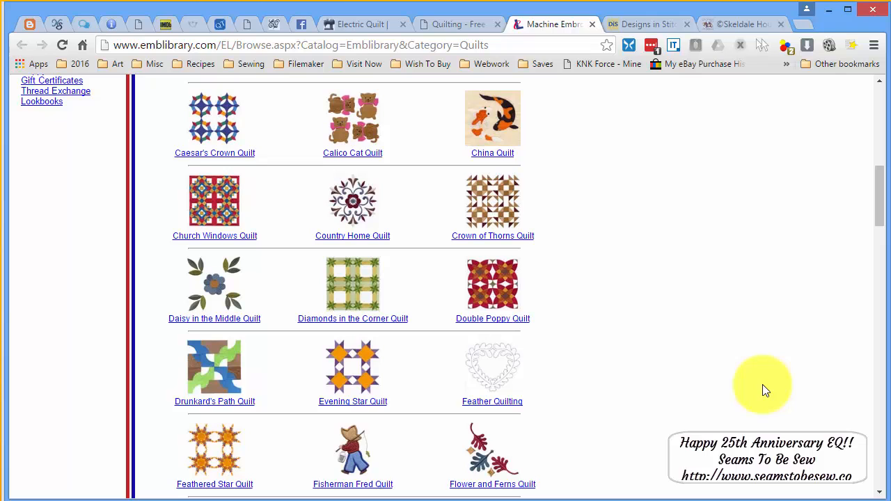
Step: Examine the Redwork & Quilting design sets on the Designs in Stitches site
click(633, 26)
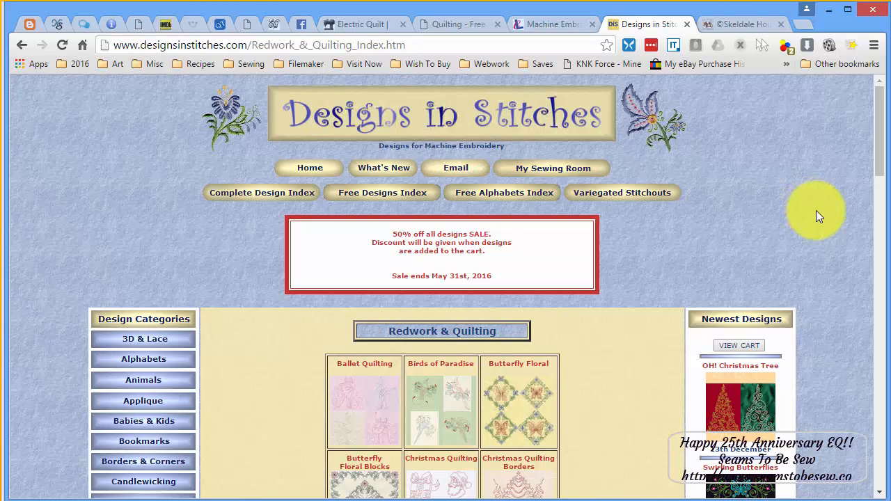
scroll(822, 220, down, 1)
scroll(823, 217, down, 5)
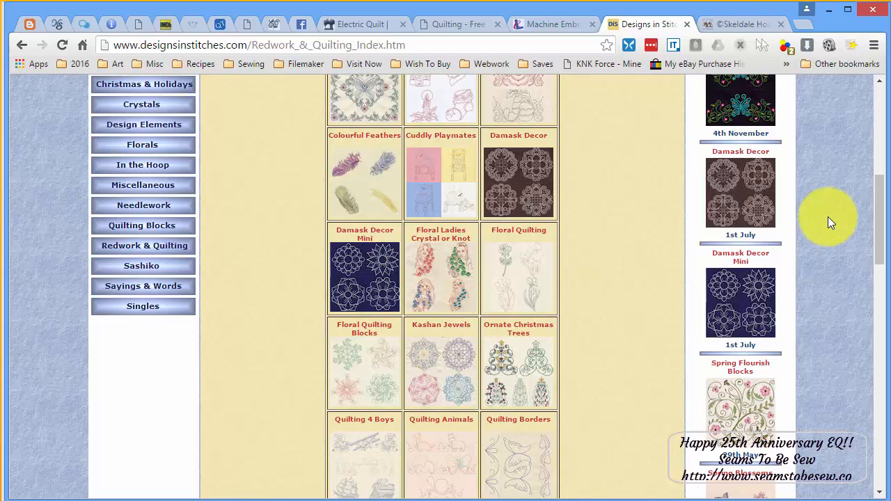
scroll(828, 219, down, 1)
scroll(828, 222, down, 1)
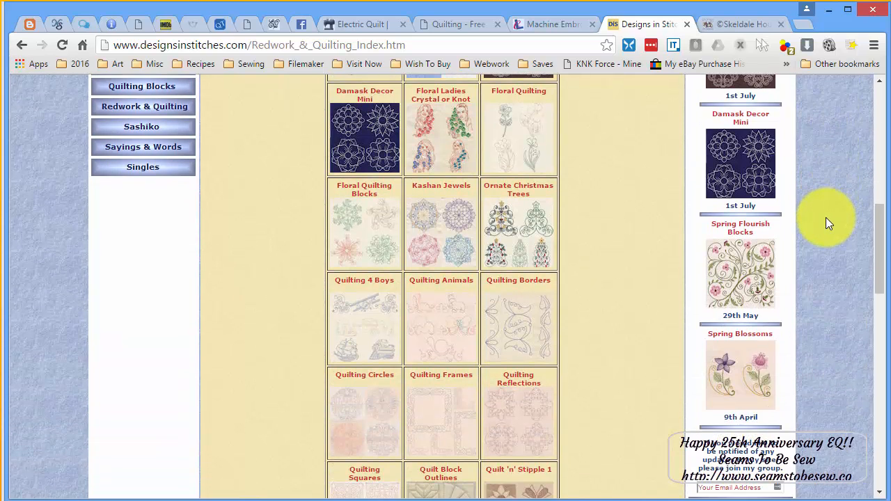
scroll(827, 223, down, 1)
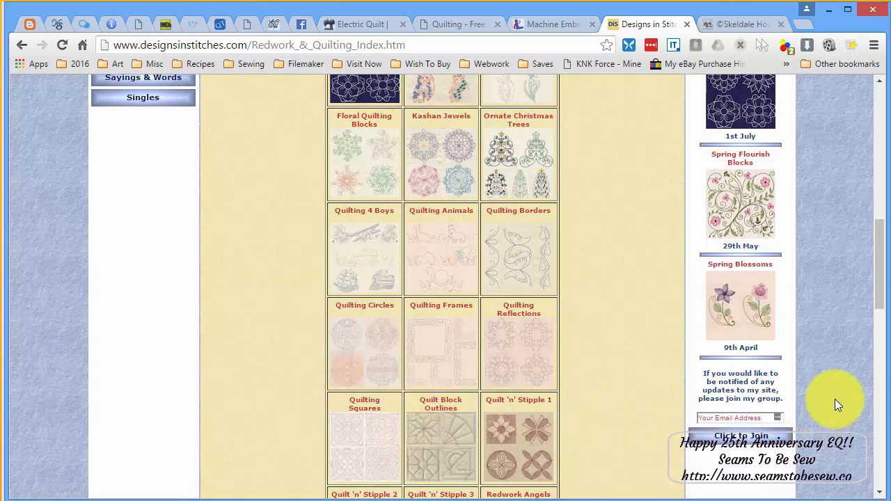
scroll(835, 396, up, 3)
scroll(835, 394, up, 6)
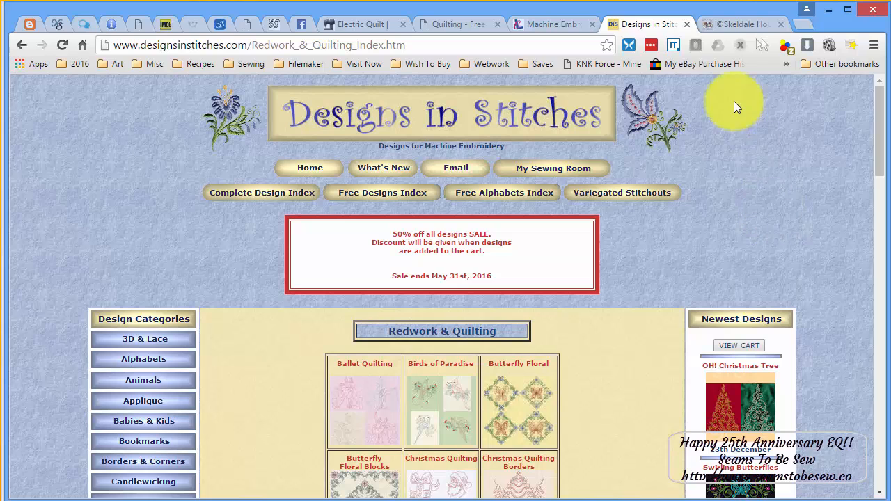
Step: Examine the applique and quilt lace design lists on the Skeldale House site, and return to the page's start
click(719, 25)
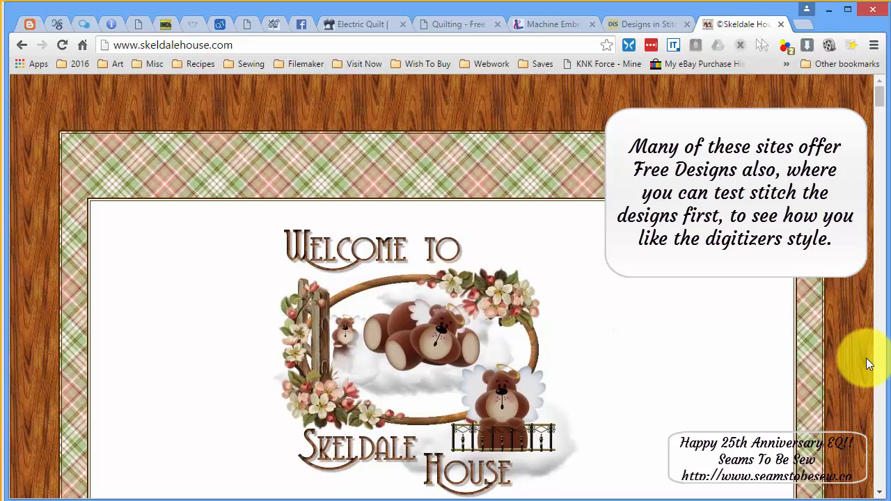
scroll(850, 361, down, 6)
scroll(840, 365, down, 8)
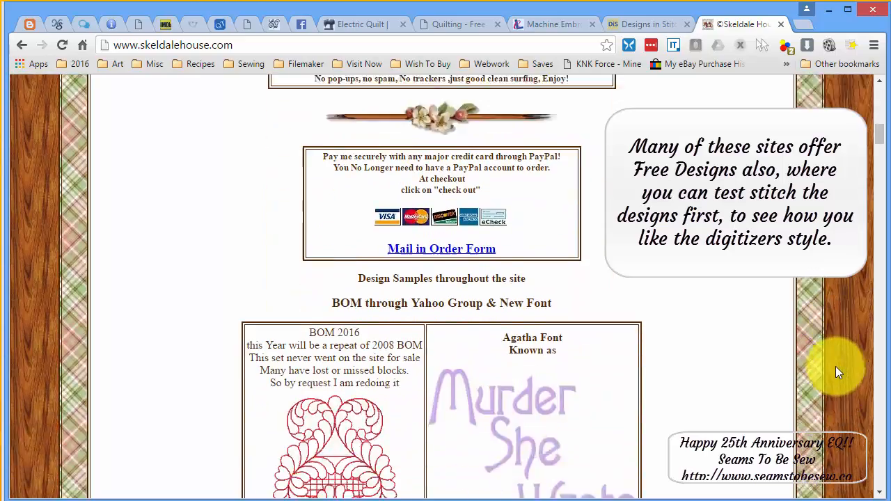
scroll(833, 365, down, 10)
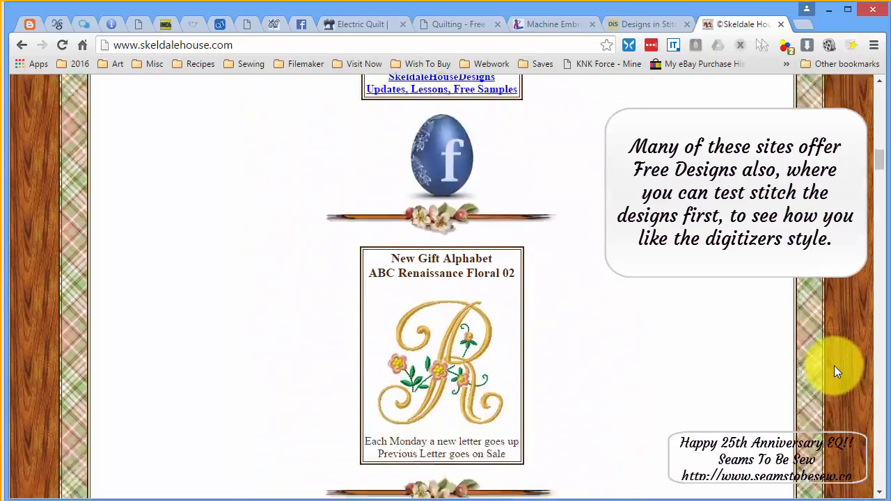
scroll(832, 367, down, 7)
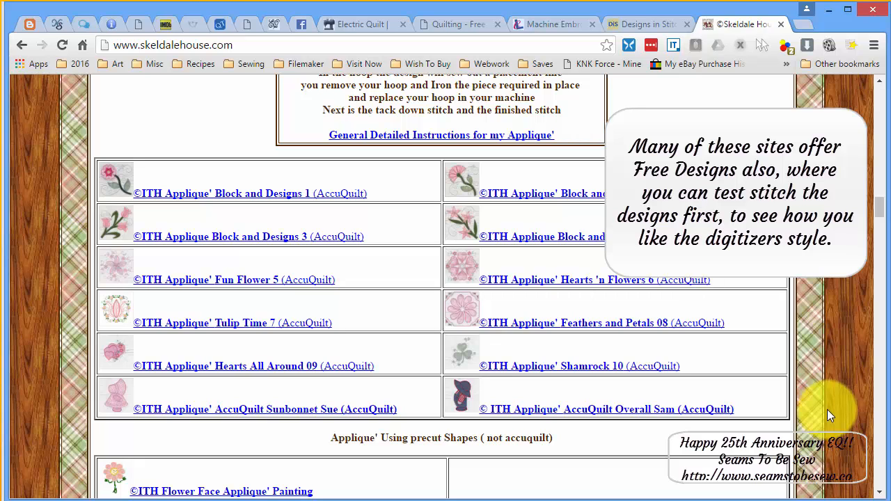
scroll(826, 409, down, 2)
scroll(827, 409, down, 2)
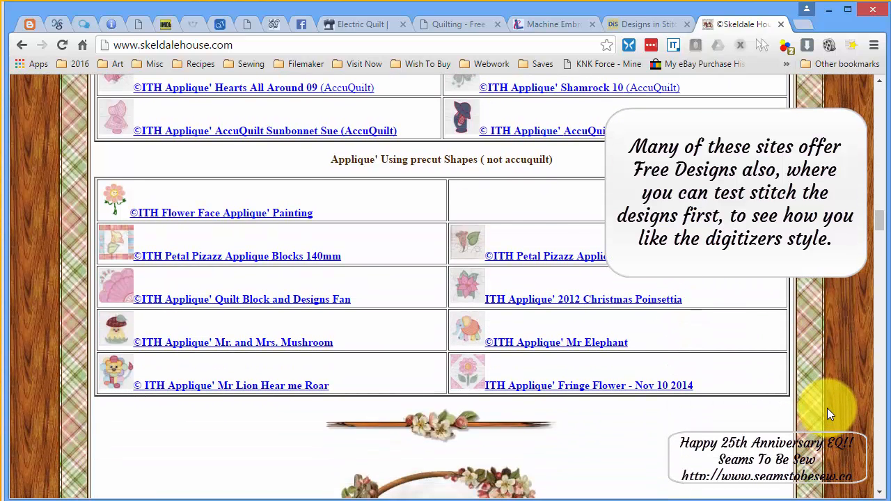
scroll(827, 410, down, 3)
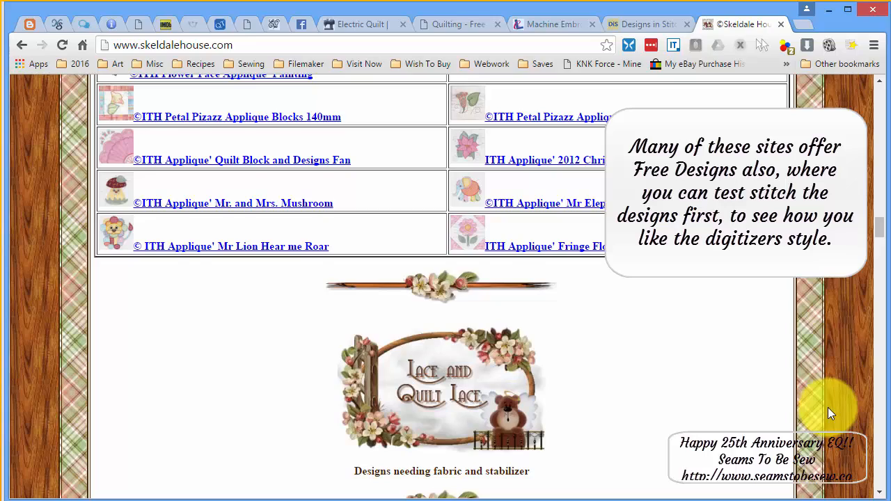
scroll(827, 407, down, 5)
scroll(828, 412, down, 1)
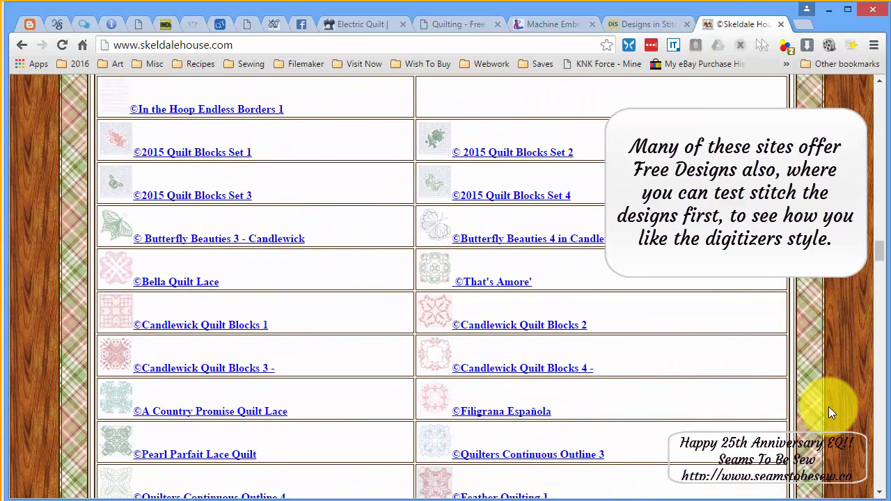
scroll(828, 412, down, 3)
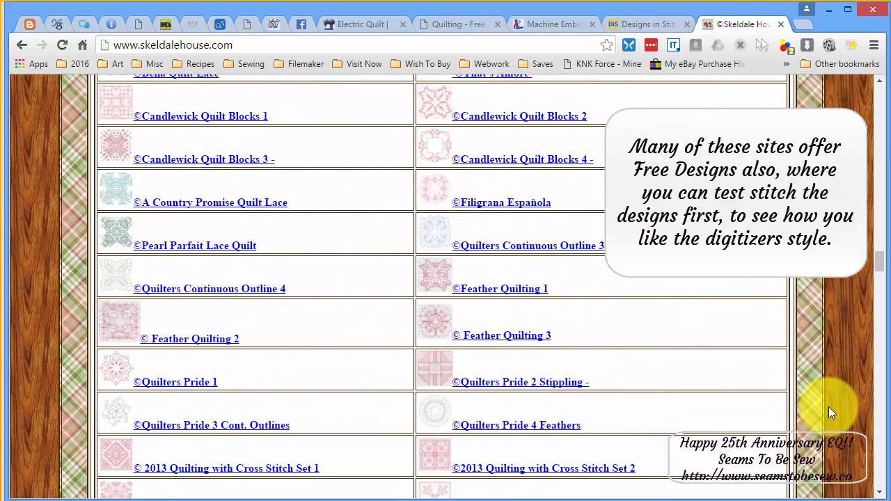
scroll(828, 407, down, 2)
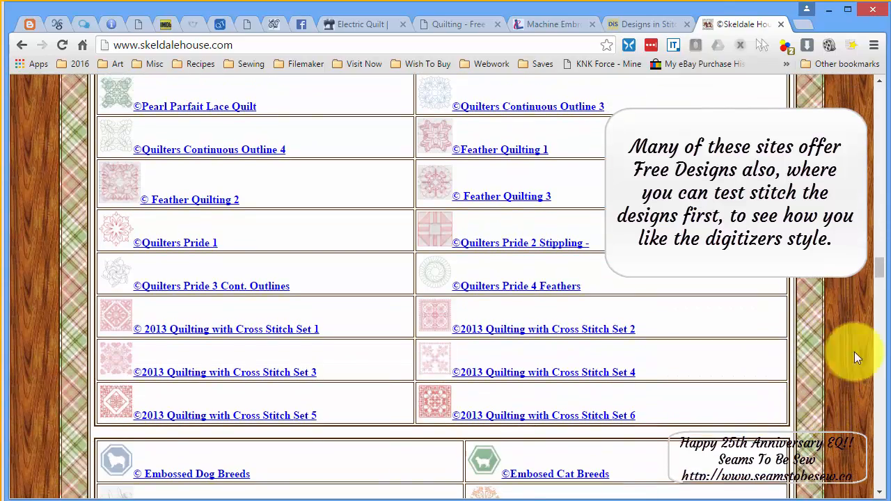
drag(879, 271, 880, 92)
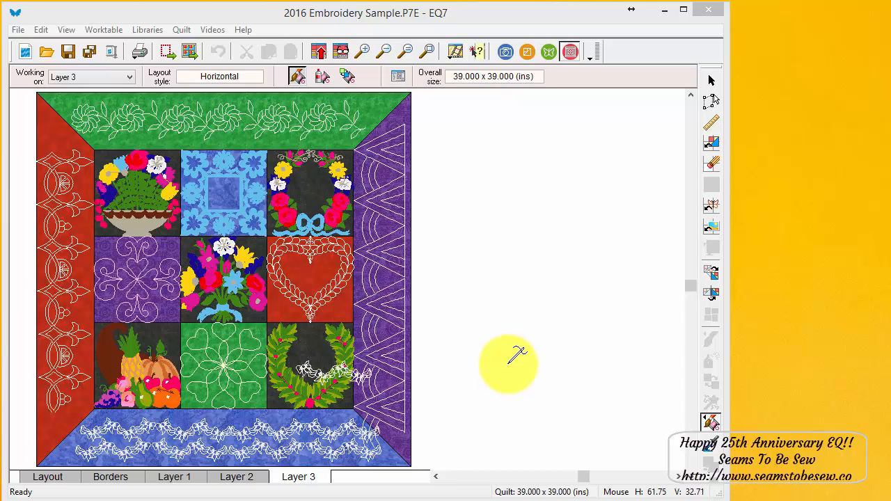
Step: In EQ7, delete the stray white border embroidery overlapping the wreath block in the quilt's lower-right corner on Layer 3
click(711, 105)
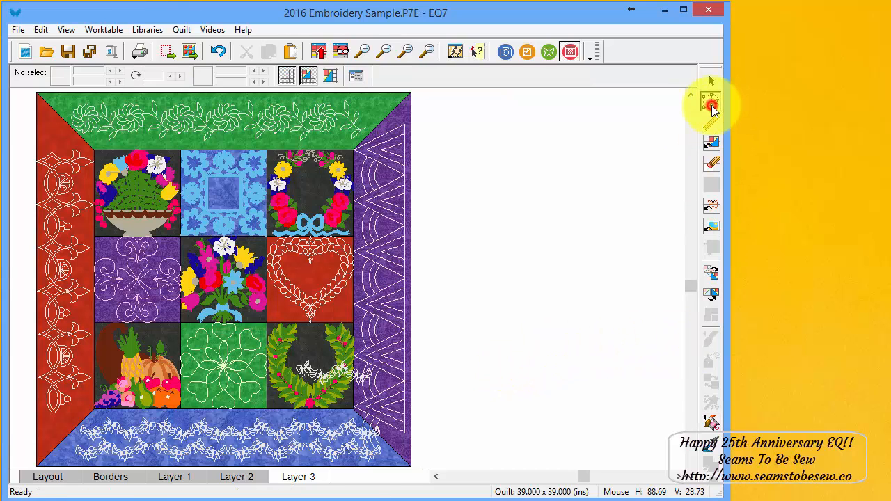
click(350, 372)
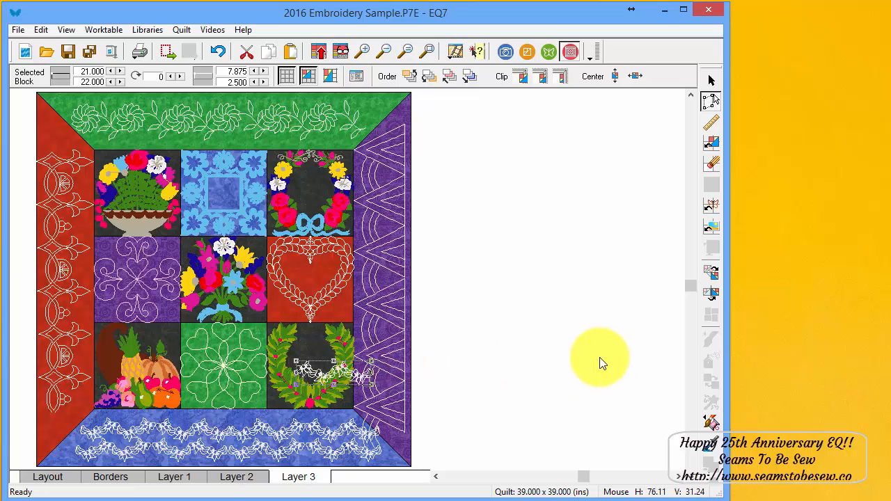
key(Delete)
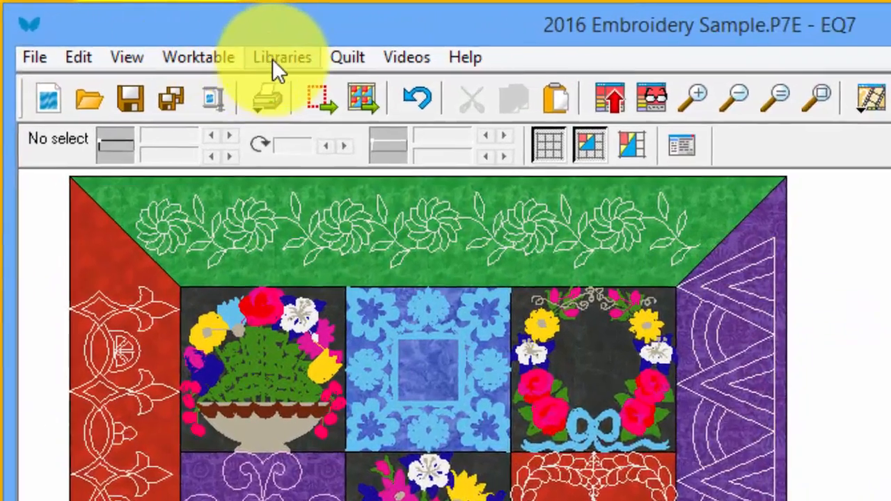
Step: Open the Embellishment Library and collapse the Pfaff Embroidery collection to list the EQ7 embroidery libraries
click(146, 30)
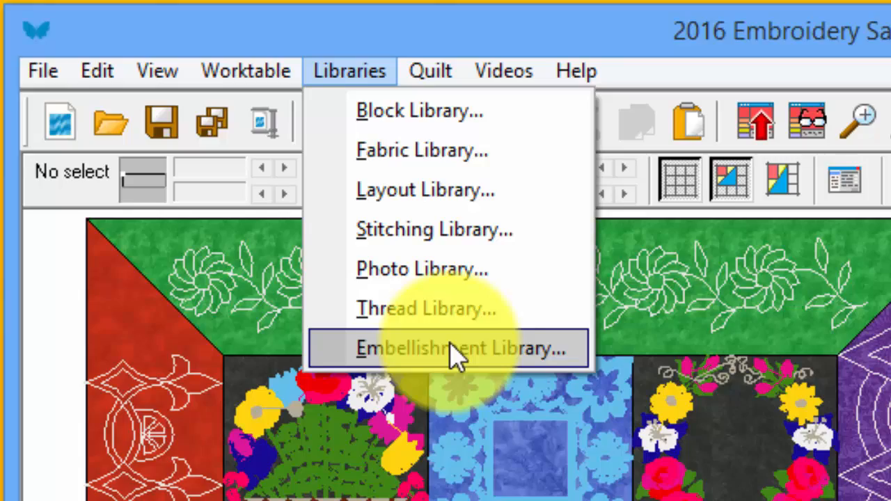
click(467, 349)
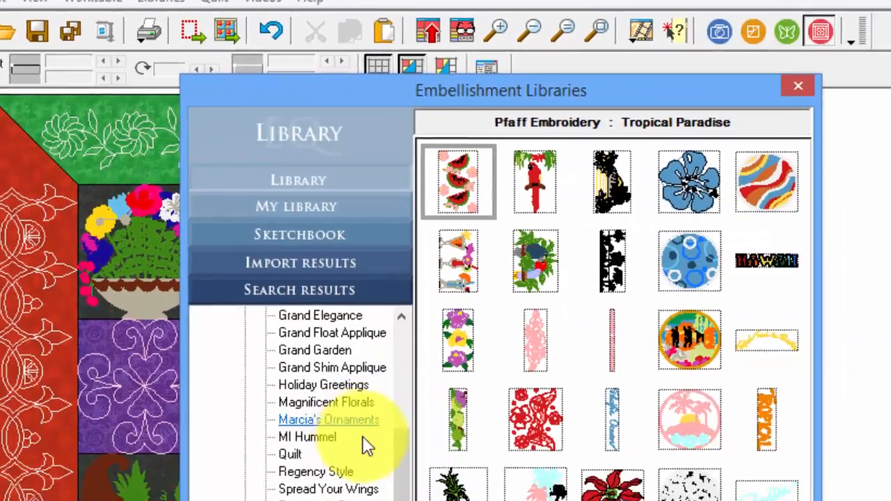
drag(396, 445, 396, 446)
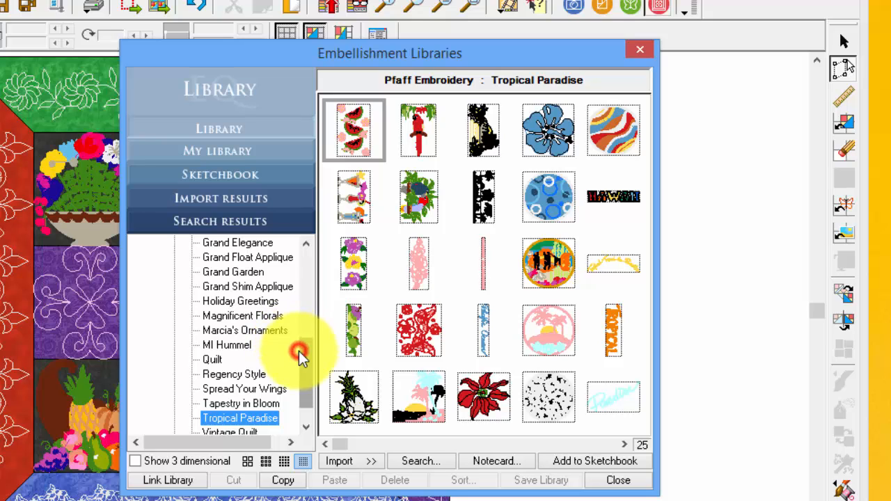
drag(298, 352, 299, 257)
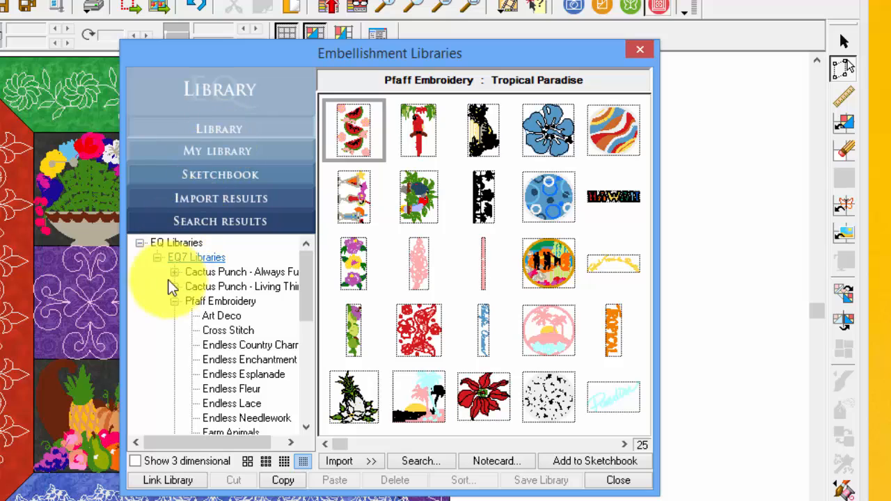
click(175, 302)
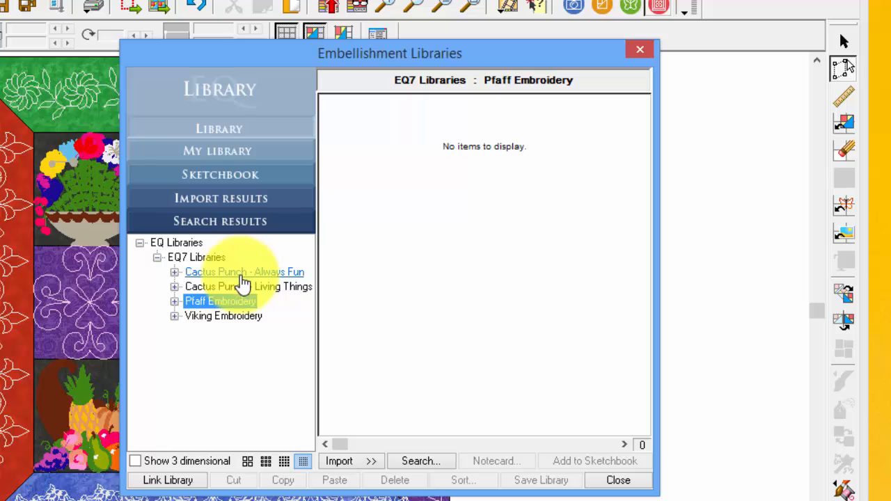
Step: Browse the African Masks and Antique Valentines designs in the Cactus Punch - Always Fun library, and collapse that library
double_click(228, 272)
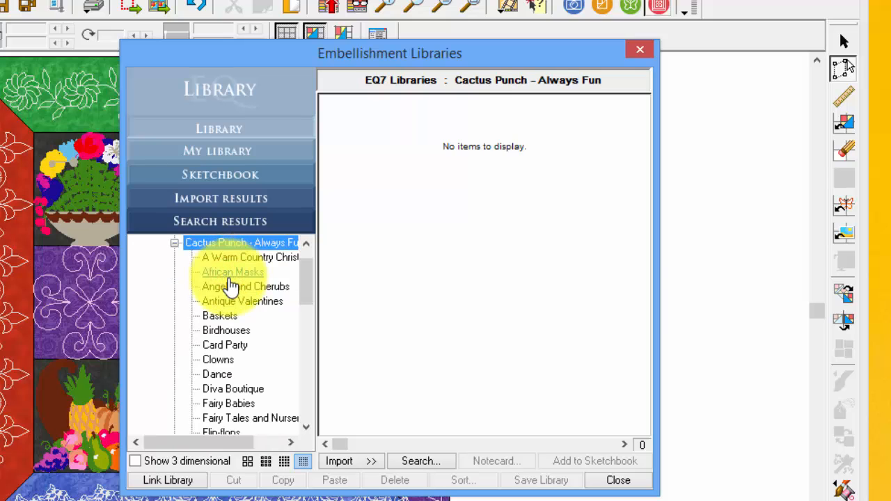
click(224, 275)
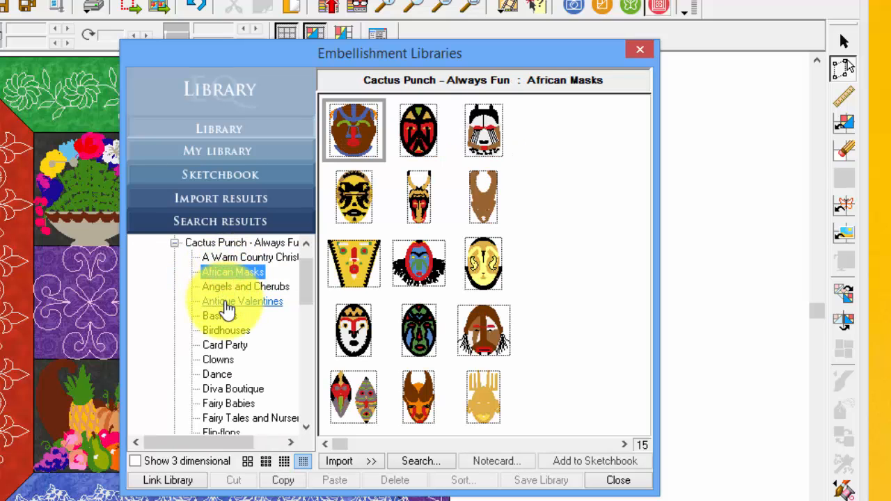
click(226, 304)
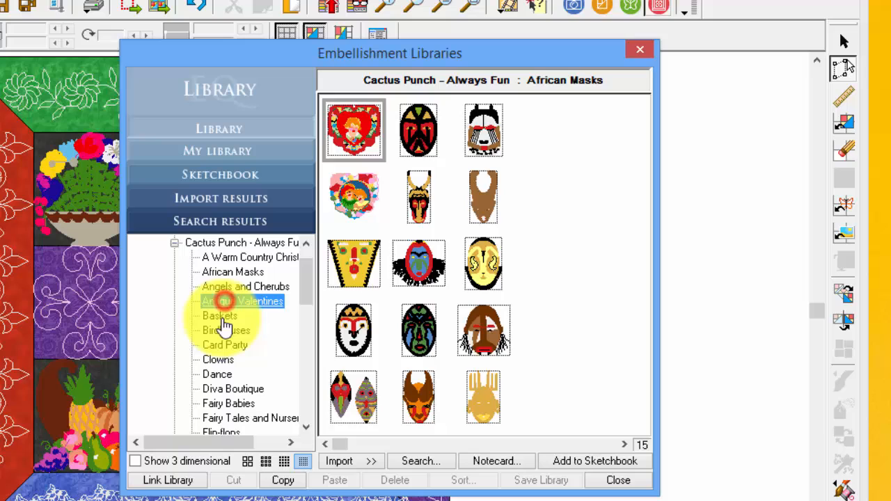
click(174, 243)
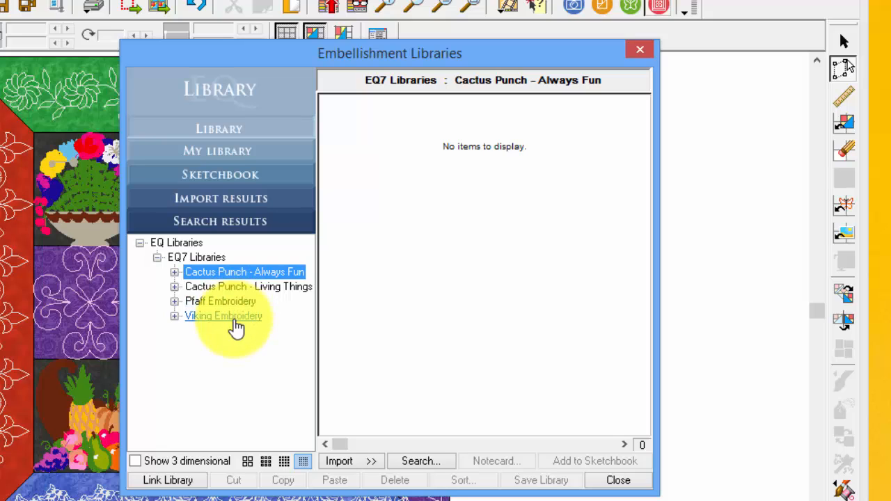
Step: Expand the Viking Embroidery library and view its Blooming Elegance and Beautiful Baltimore designs
double_click(234, 319)
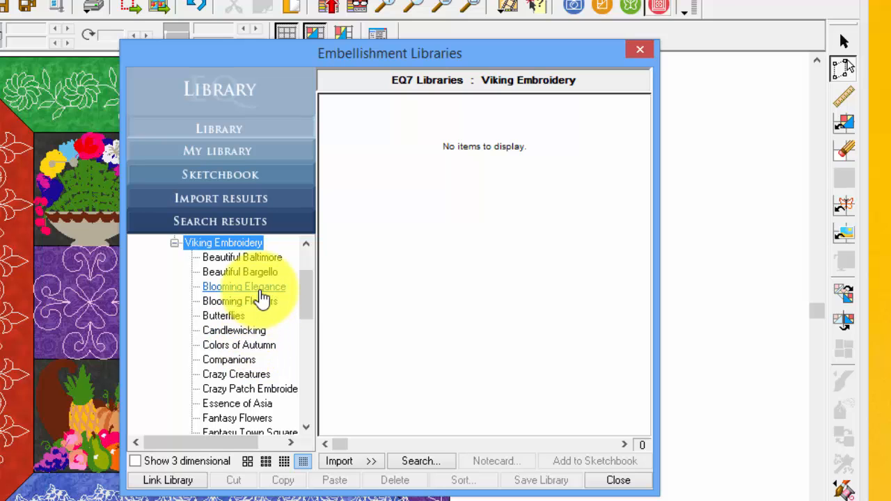
click(259, 288)
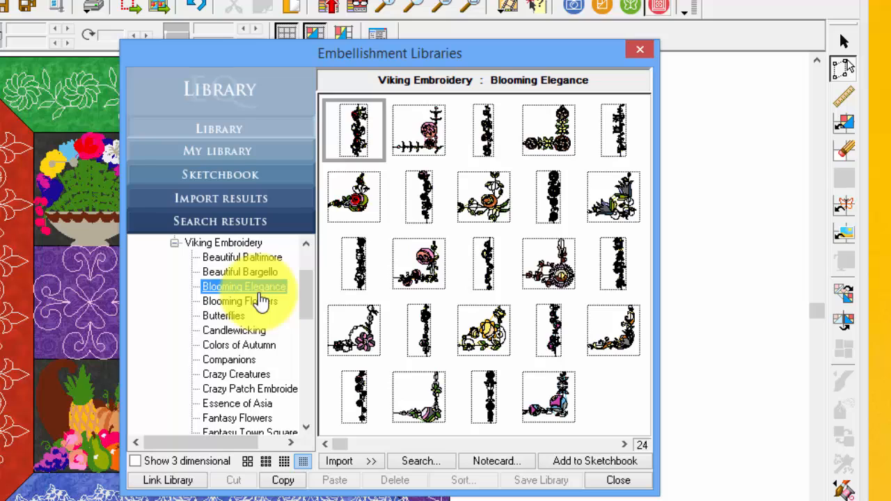
click(247, 257)
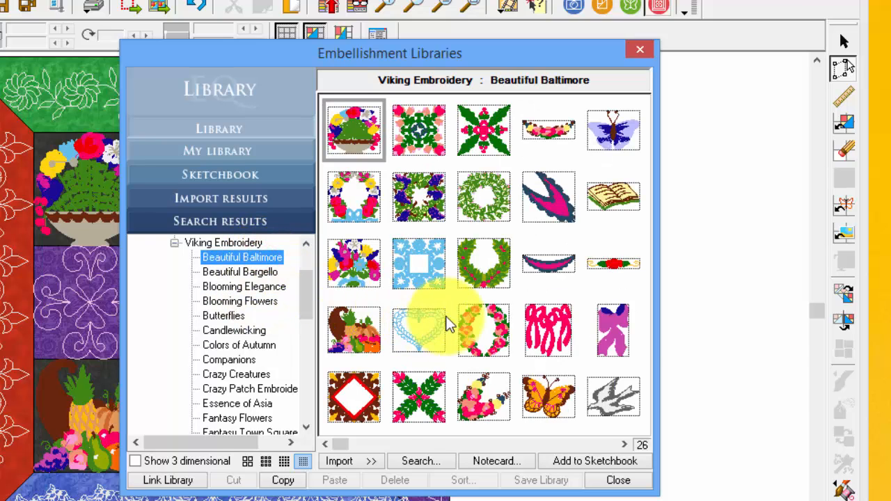
Step: Display the Viking Embroidery Quilt designs and uncover the quilt's blocks beside the library for comparison
scroll(188, 375, down, 3)
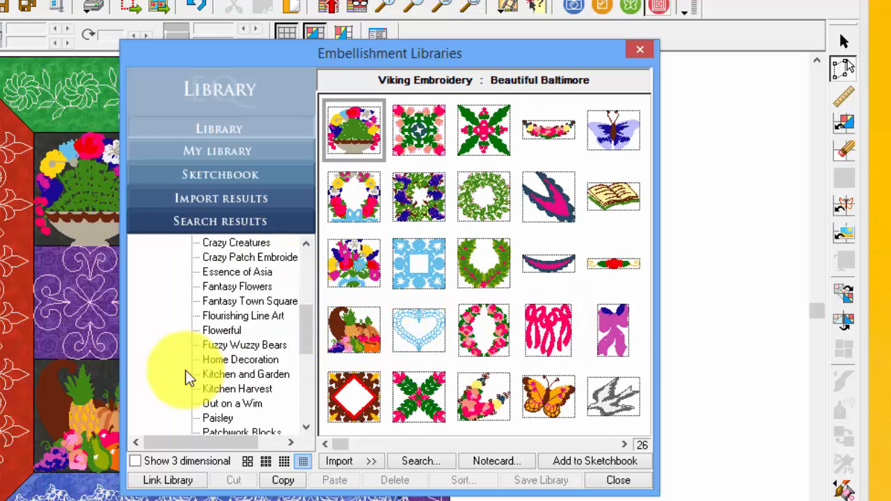
scroll(186, 378, down, 2)
scroll(181, 378, down, 1)
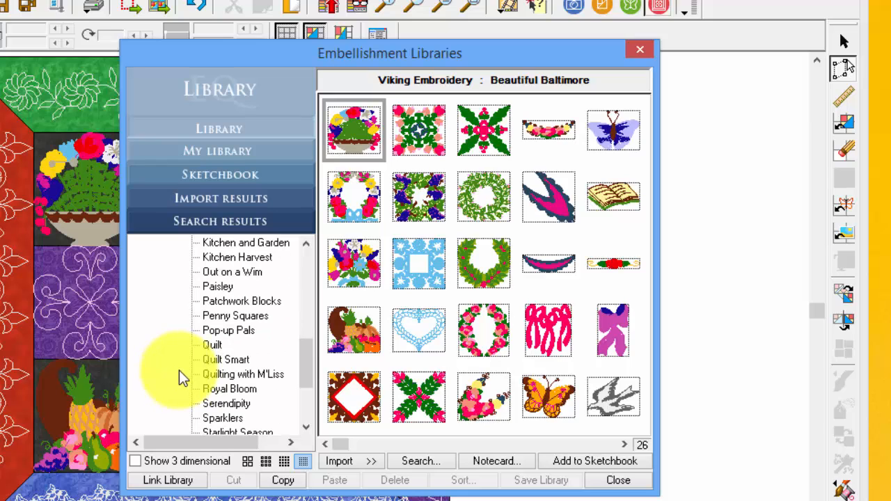
click(212, 345)
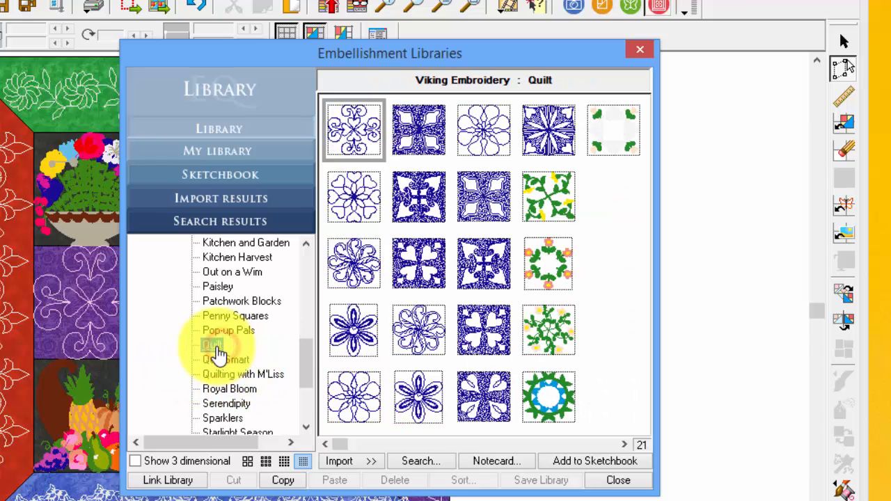
drag(214, 51, 456, 86)
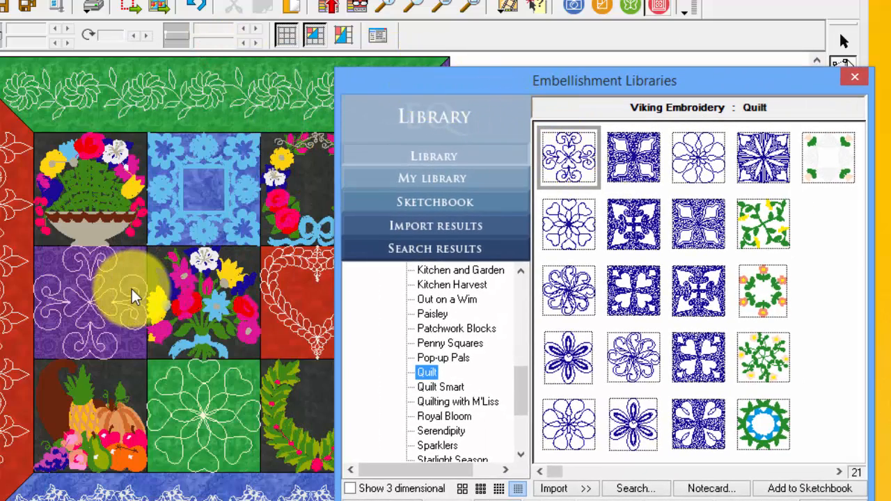
Step: View the Viking Traditional Blocks and Borders designs, including its border patterns, beside the quilt's purple border
scroll(369, 393, down, 1)
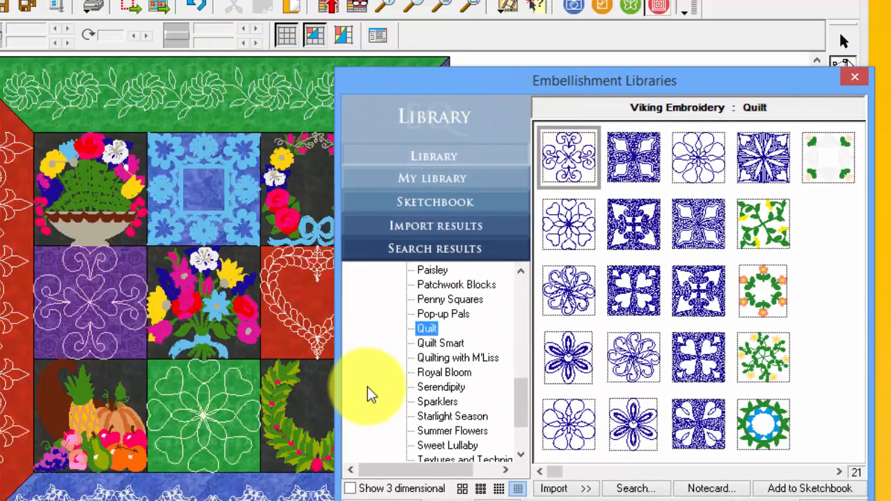
scroll(368, 393, down, 2)
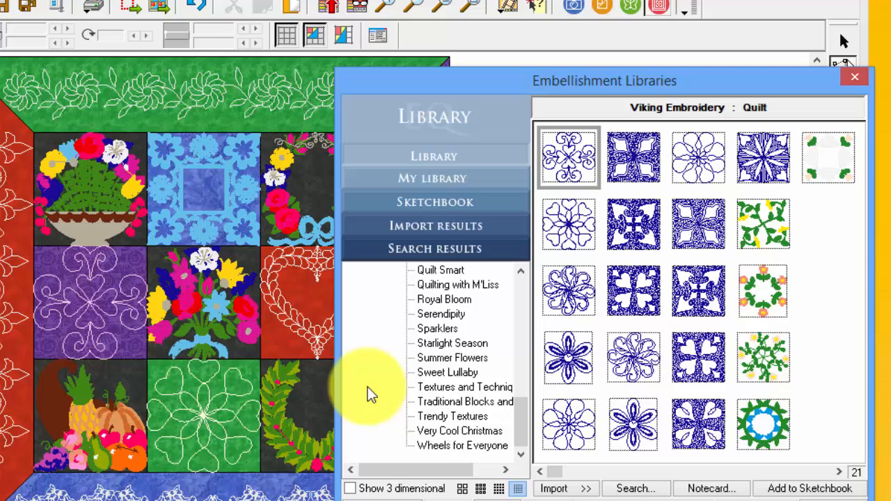
click(449, 402)
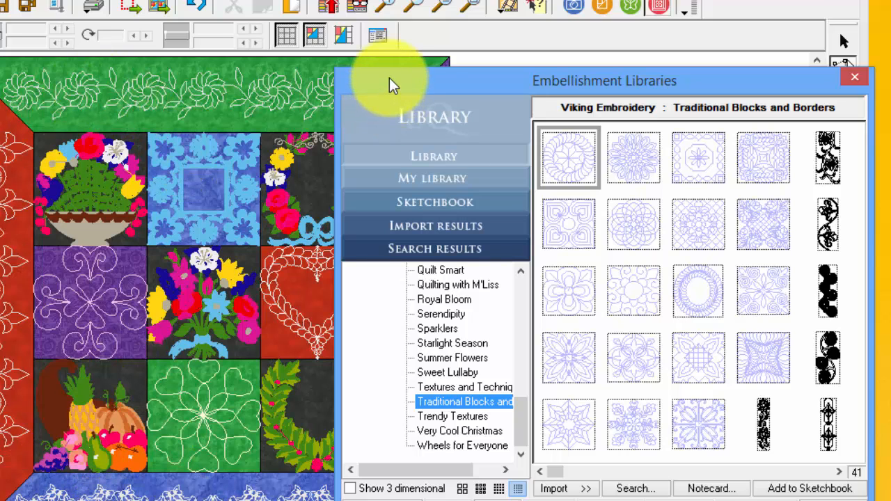
drag(391, 78, 0, 85)
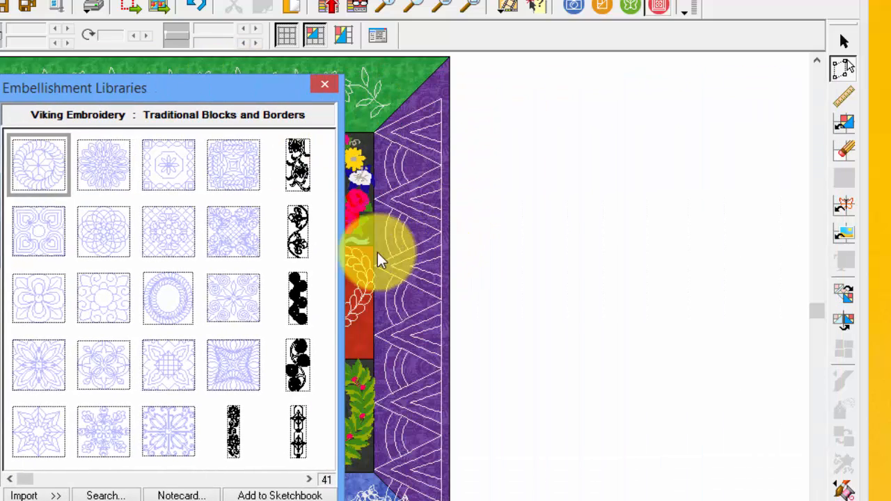
click(309, 480)
click(311, 480)
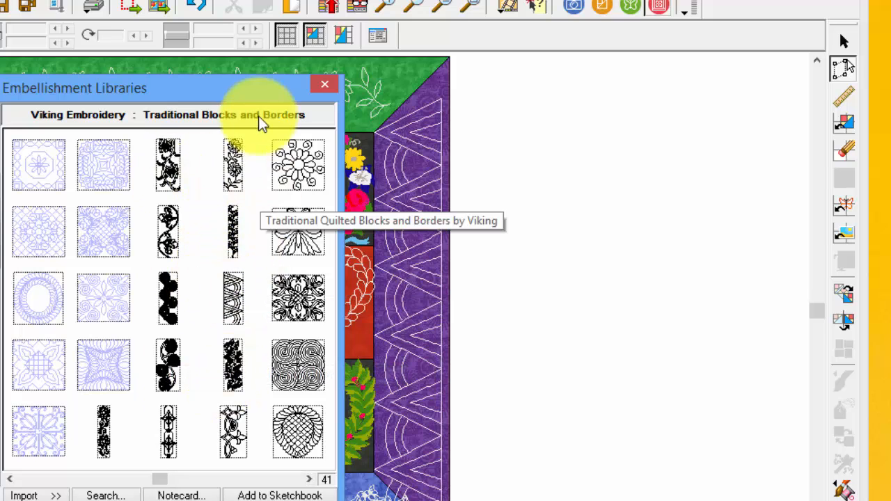
Step: Move the library window clear of the quilt to review the embroidered blocks and borders, and bring it back over the quilt
drag(225, 80, 0, 98)
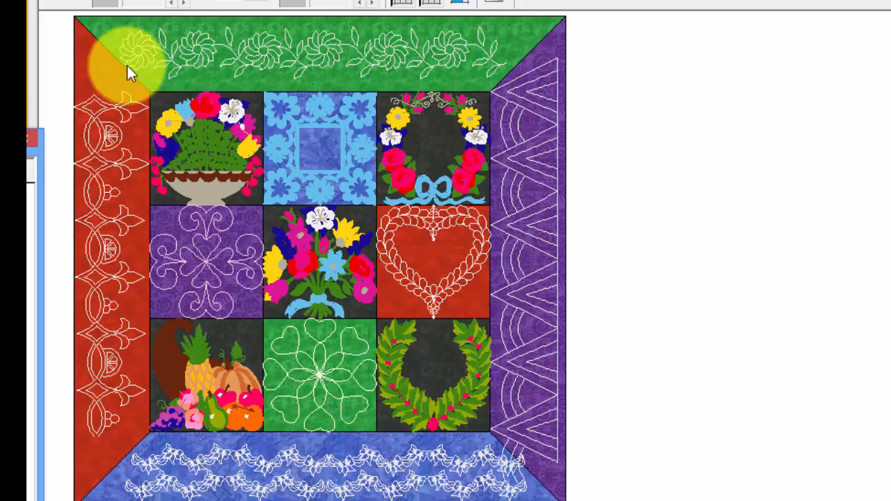
drag(31, 137, 700, 67)
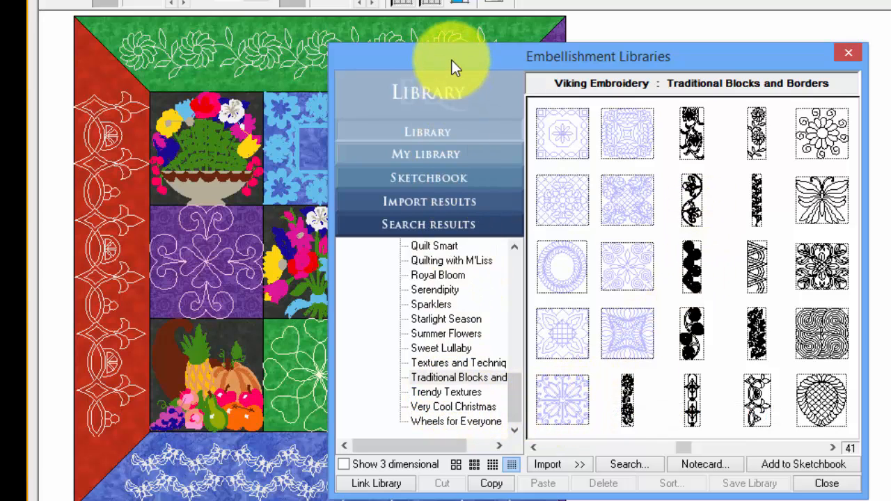
drag(453, 54, 632, 55)
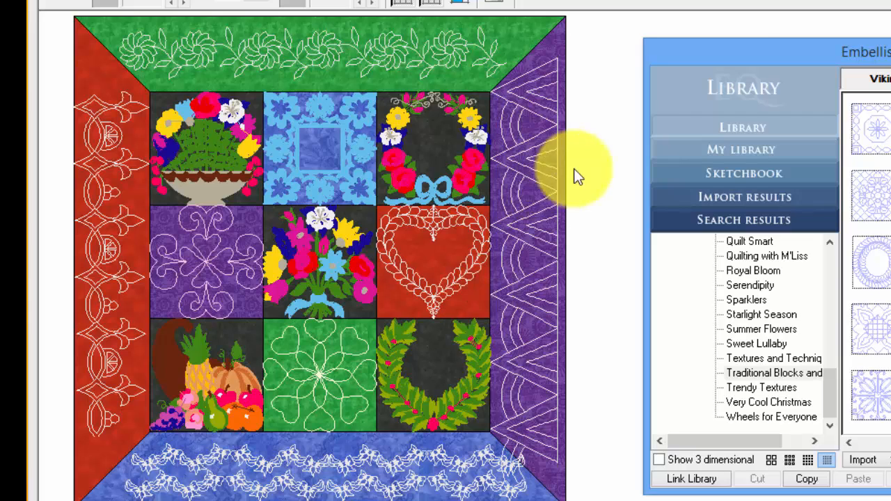
drag(756, 54, 621, 62)
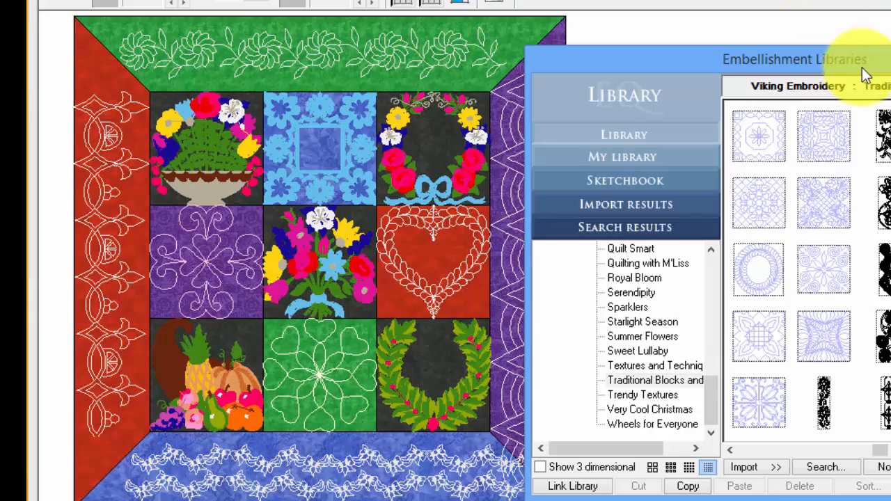
mouse_move(809, 65)
mouse_down()
mouse_move(541, 55)
mouse_move(548, 62)
mouse_up()
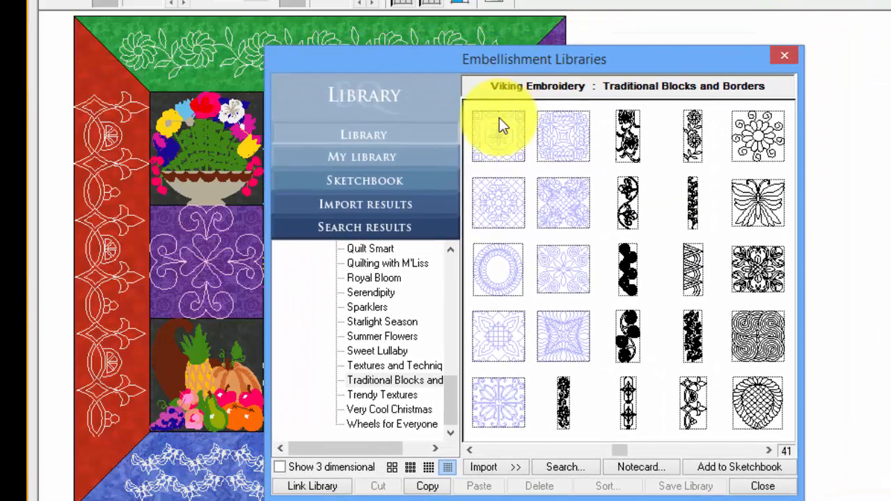
Step: Show Style 1 of Emb Library in My Library, and check the Add New Library options without creating a library
click(414, 158)
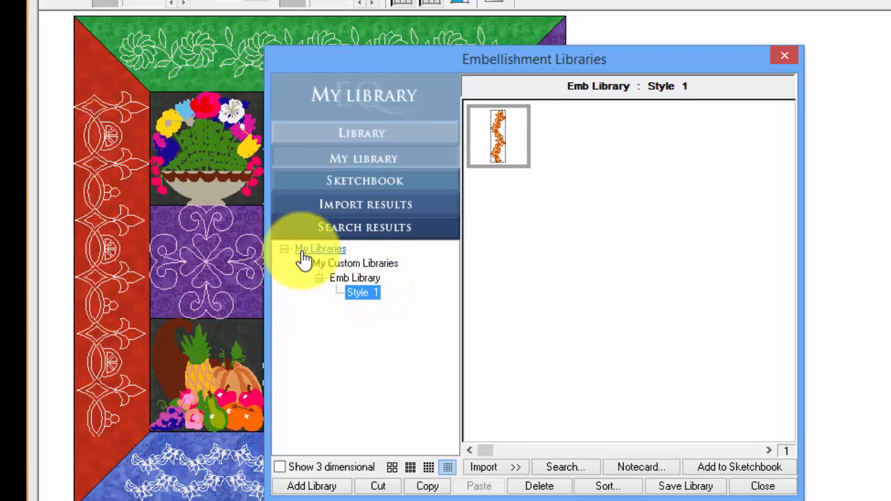
click(318, 487)
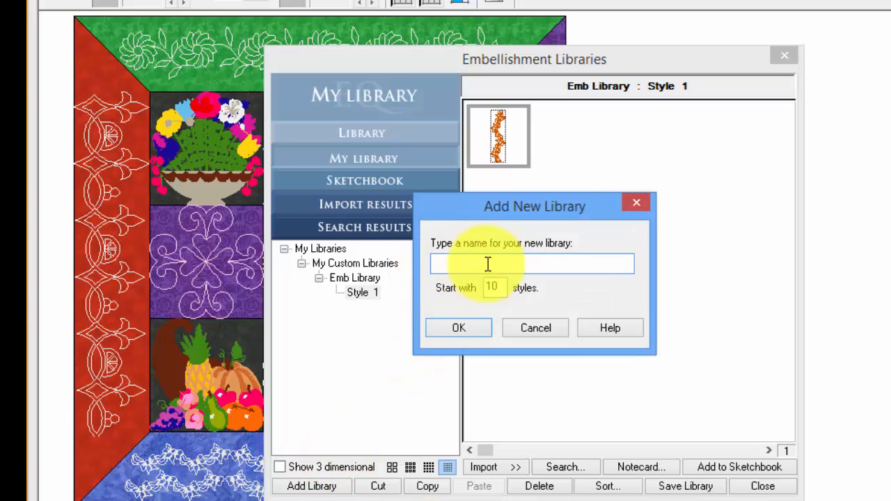
click(543, 328)
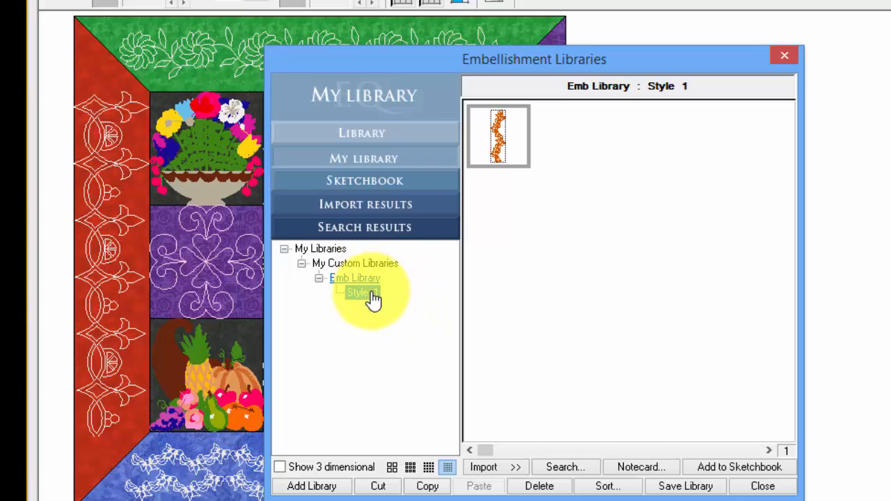
Step: Import the embroidery files S1359.pes, S1360.pes, S1368.pes, S1373.pes and S1374.pes into the Embellishment Library
click(492, 467)
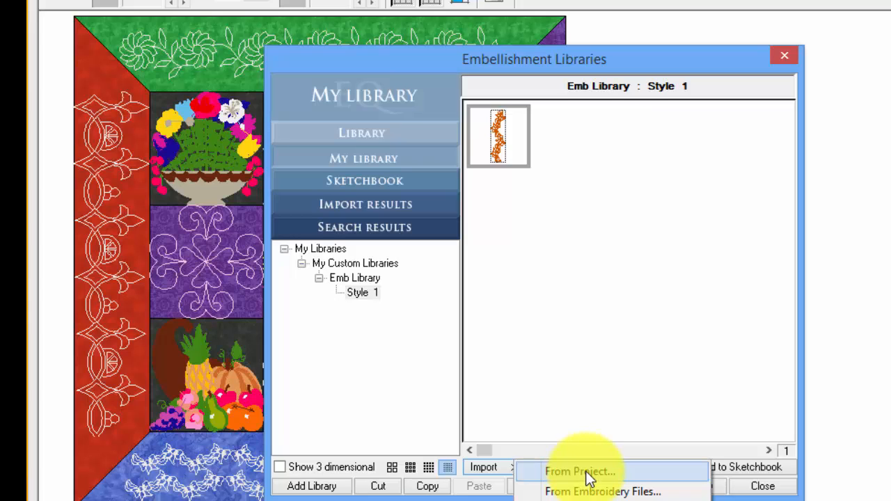
click(589, 490)
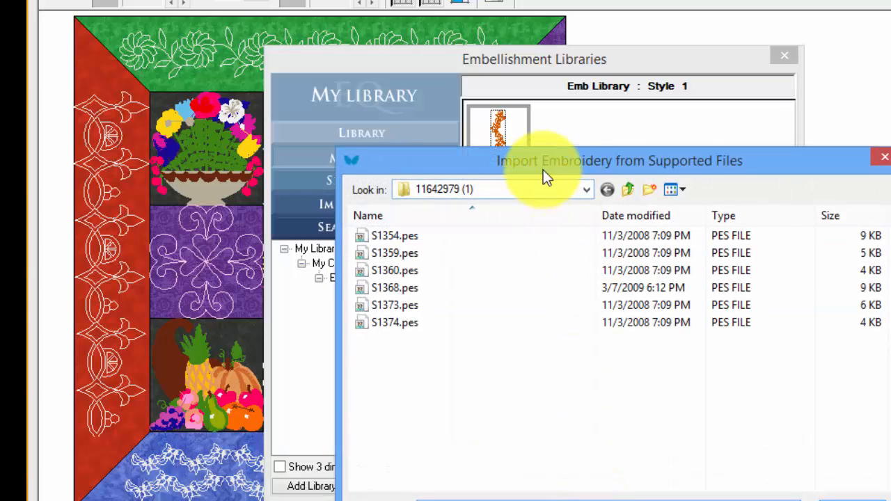
drag(543, 169, 453, 86)
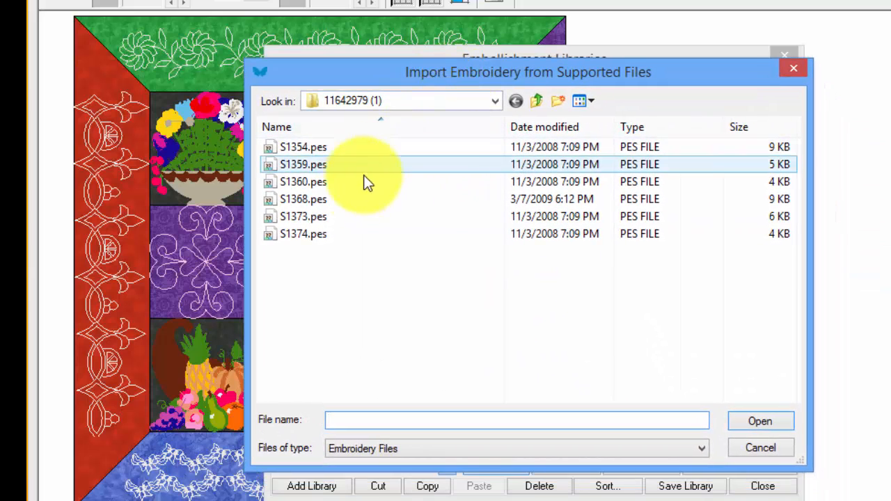
click(309, 164)
shift+click(307, 234)
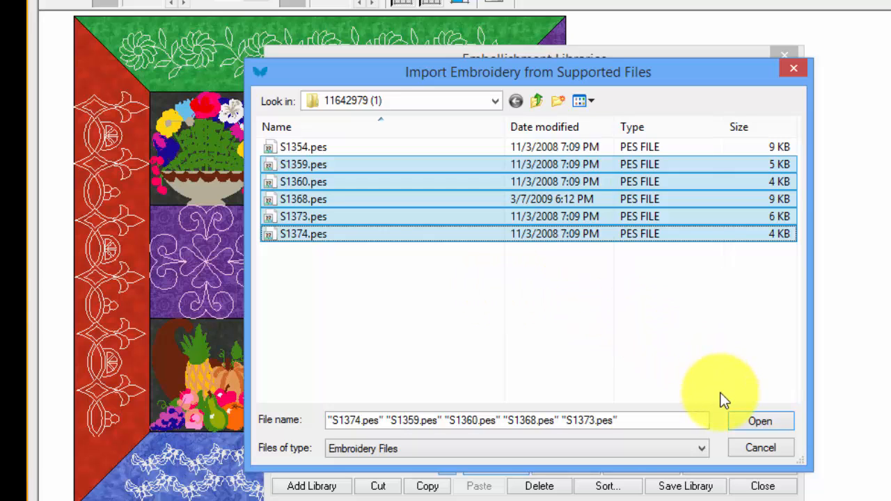
click(321, 161)
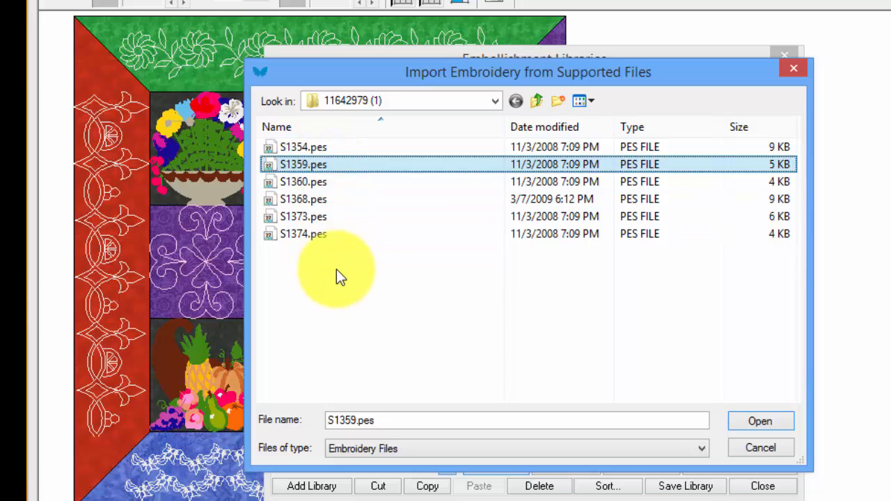
shift+click(316, 231)
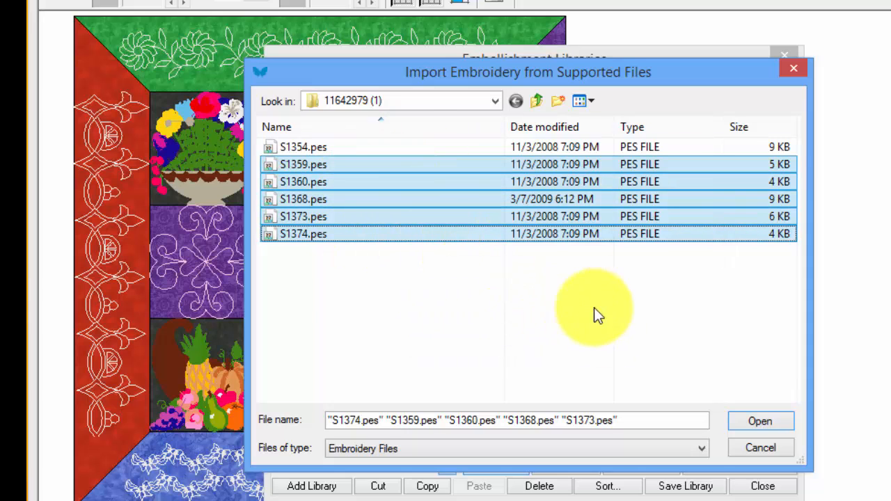
click(760, 422)
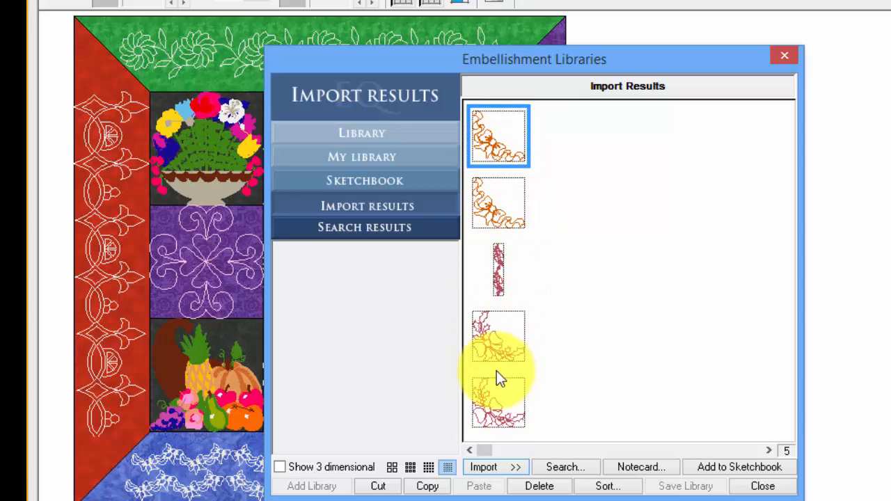
Step: Copy all five imported embroidery designs and paste them into Style 1 of Emb Library in My Library
shift+click(502, 398)
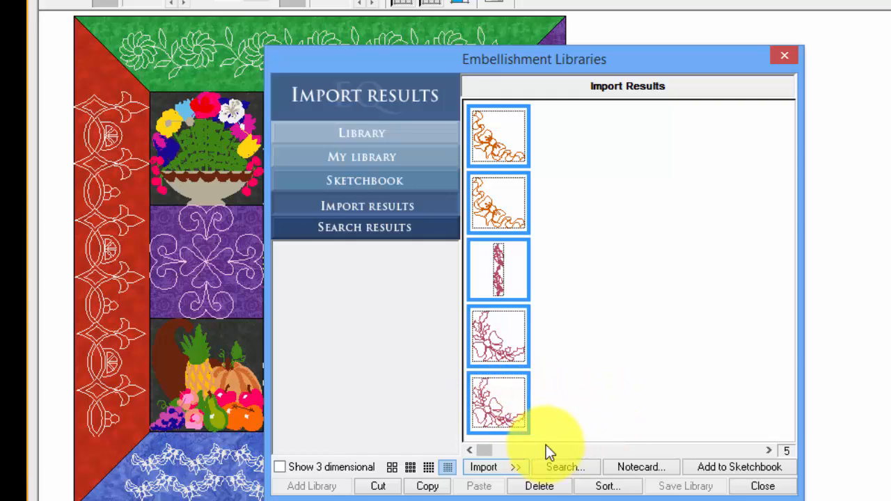
click(428, 487)
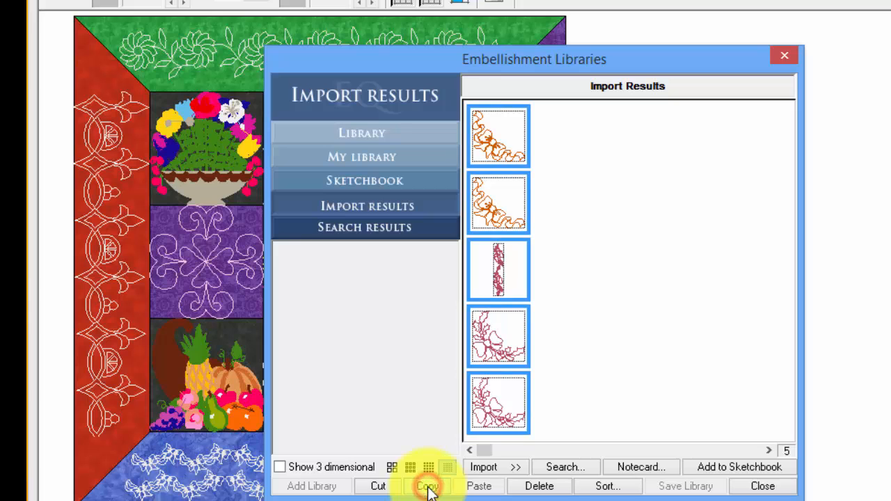
click(353, 156)
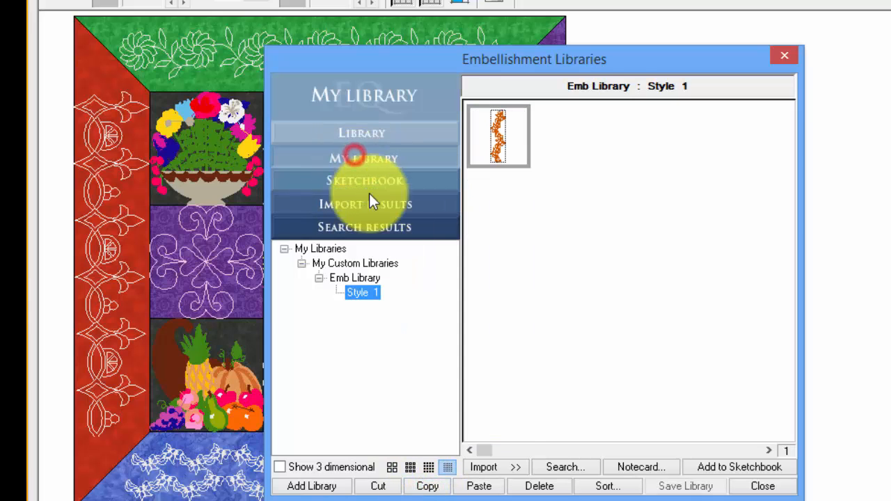
click(480, 486)
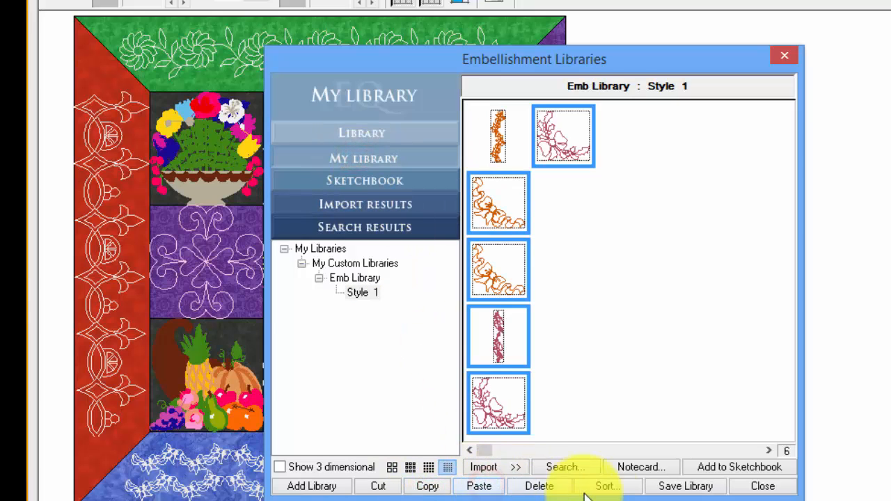
click(670, 347)
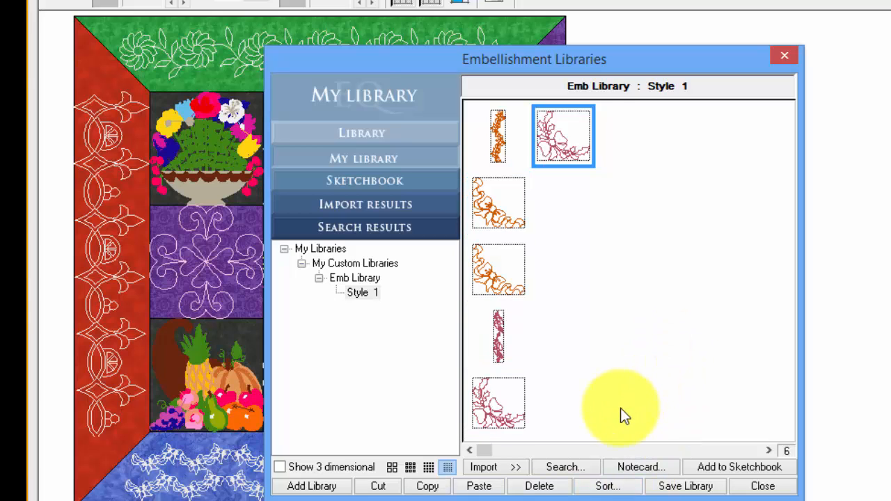
Step: Save the custom library with the pasted designs and close the Embellishment Libraries window
click(688, 488)
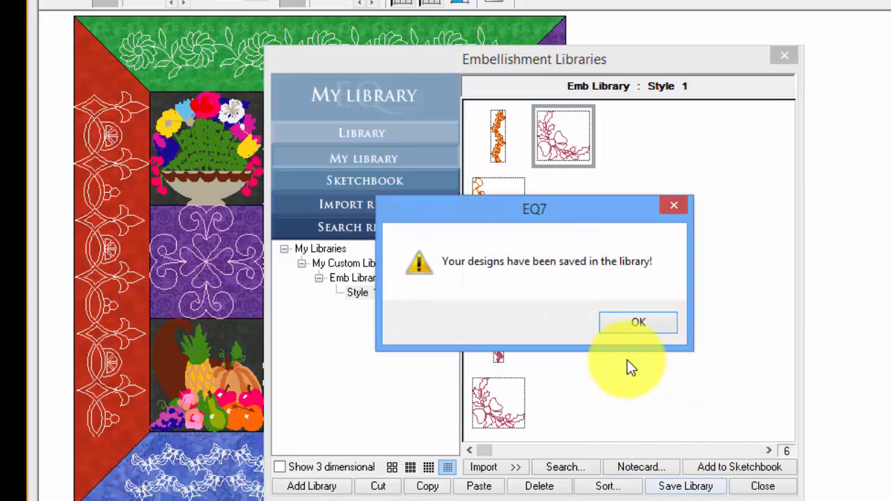
click(631, 323)
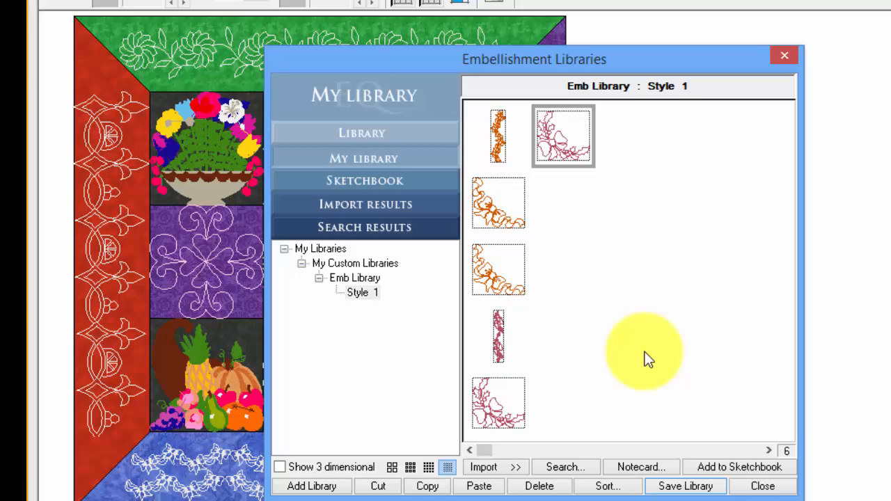
click(751, 483)
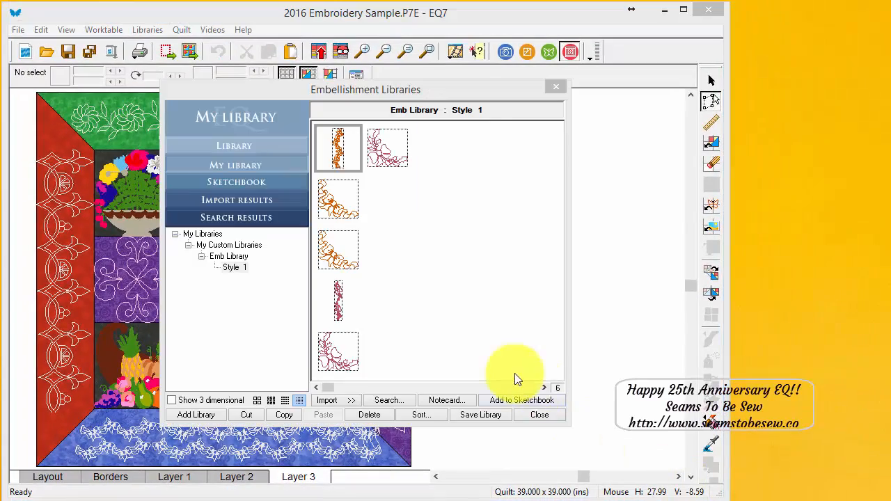
click(538, 415)
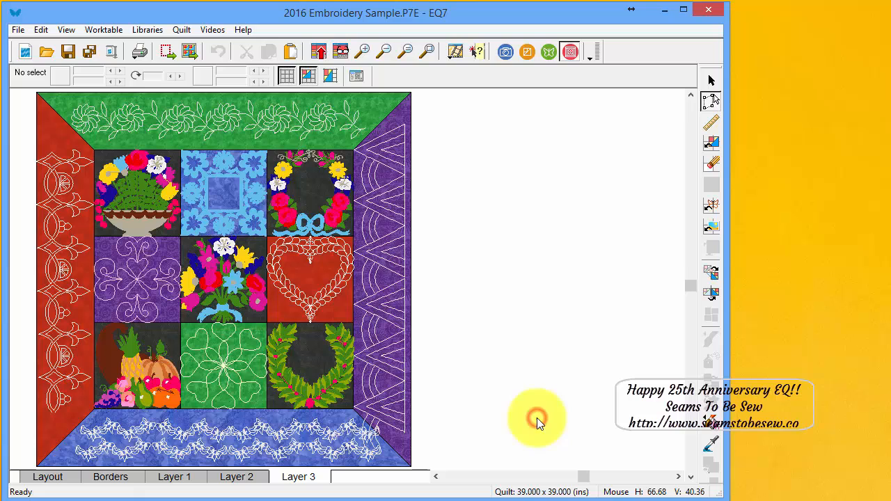
Step: Reopen the Embellishment Library, add the five imported designs from My Library's Style 1 to the Sketchbook, and close the library
click(142, 26)
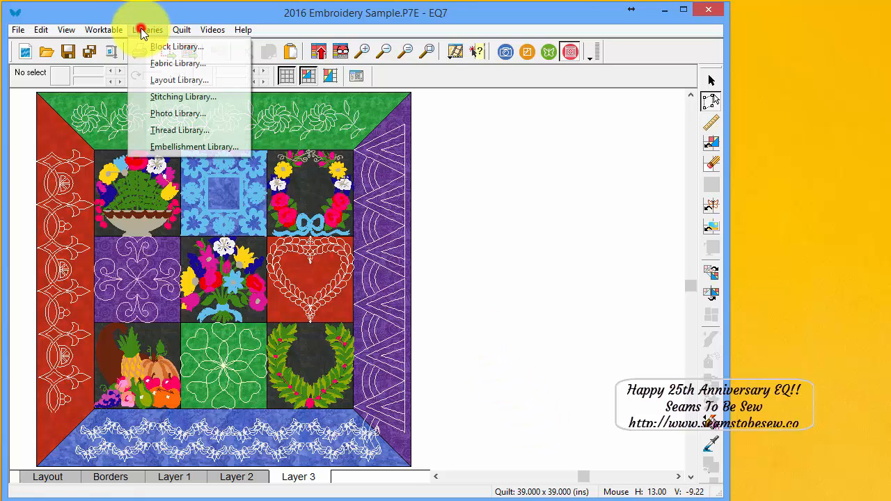
click(162, 147)
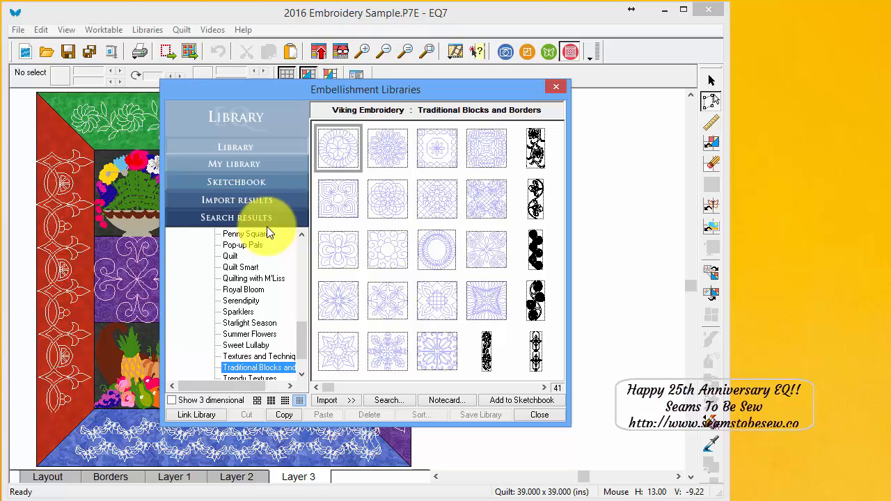
click(241, 165)
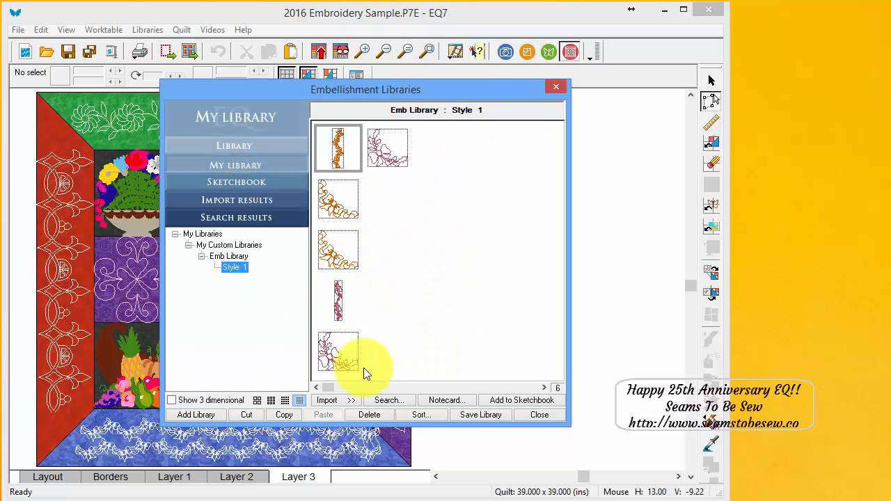
click(339, 200)
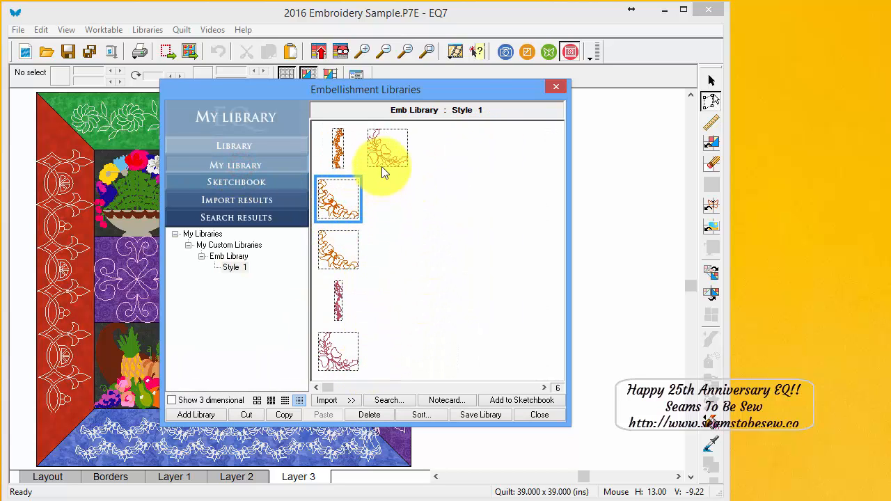
shift+click(387, 148)
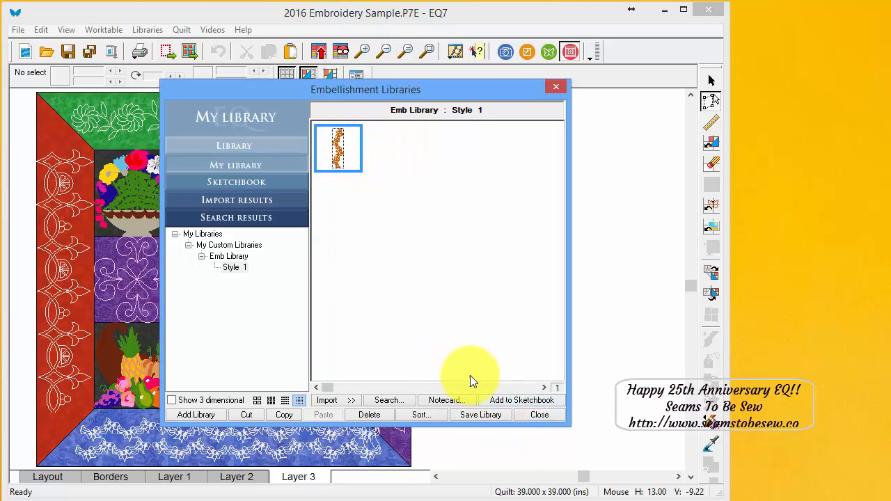
click(538, 415)
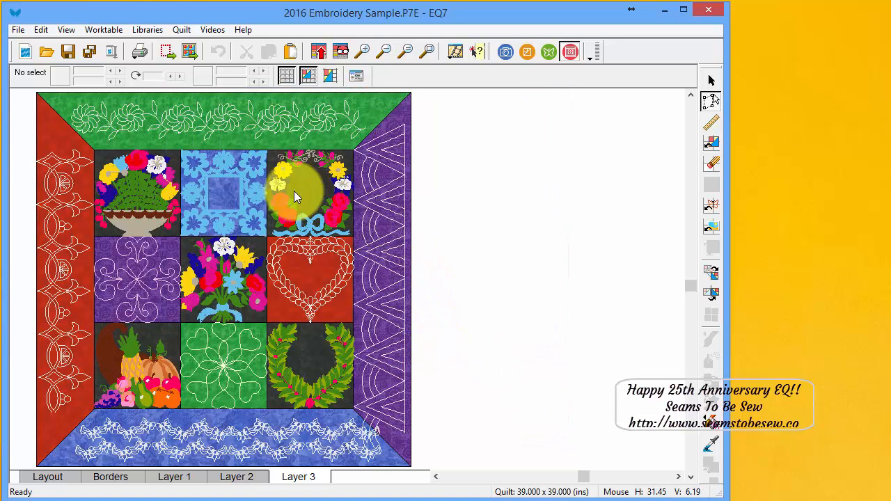
Step: Reopen the Embellishment Library to check the designs in Style 1 of My Library, and close it again
click(147, 30)
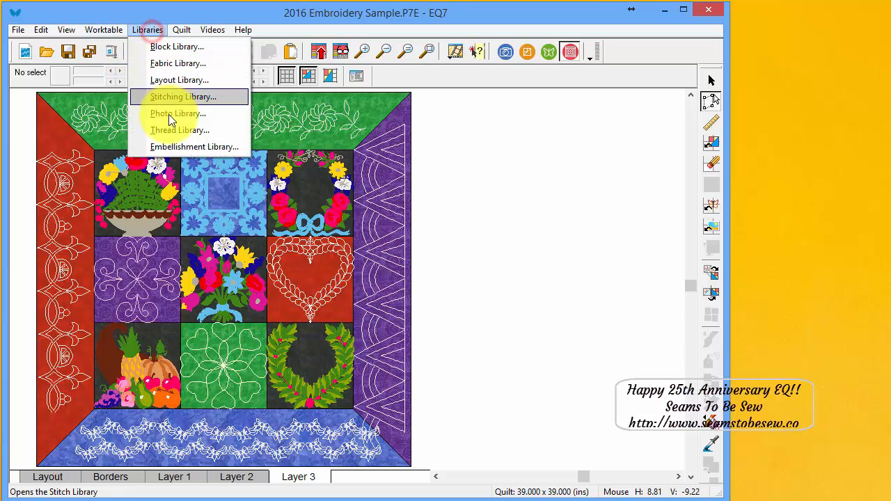
click(180, 148)
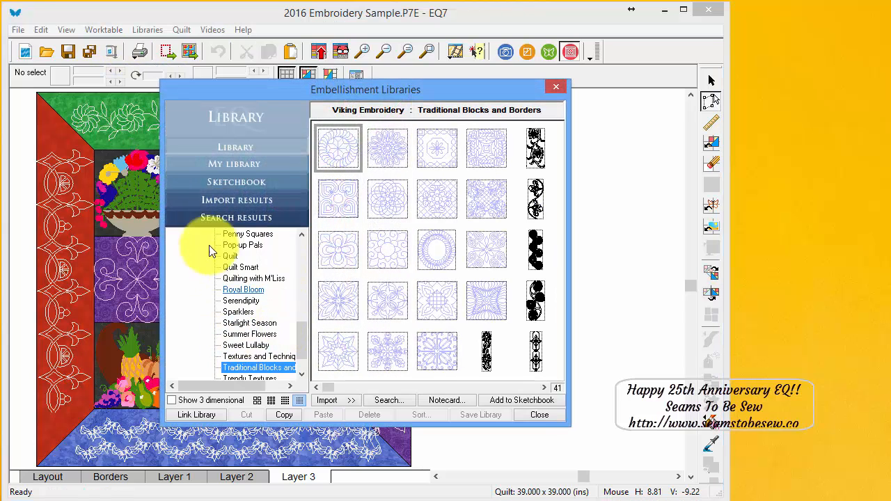
click(234, 165)
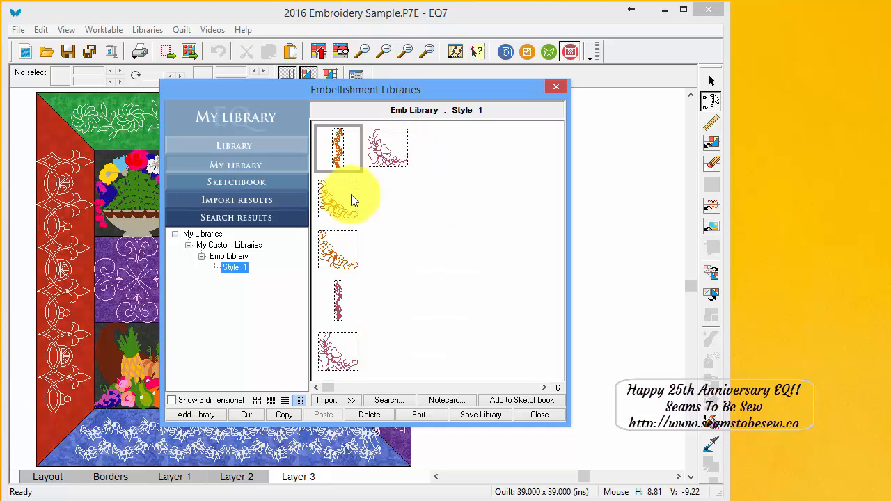
click(539, 414)
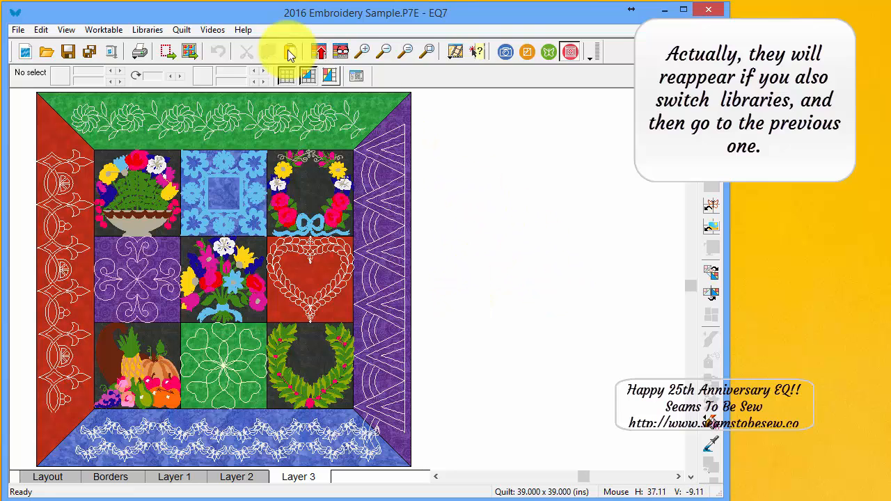
Step: Review the newly added embroidery designs in the Embellishment section of the Project Sketchbook, and close the sketchbook
click(339, 52)
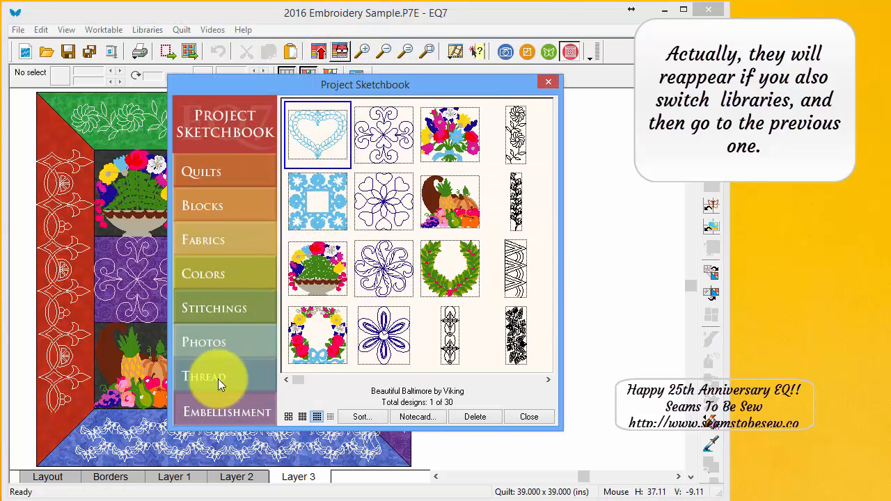
click(222, 406)
click(533, 381)
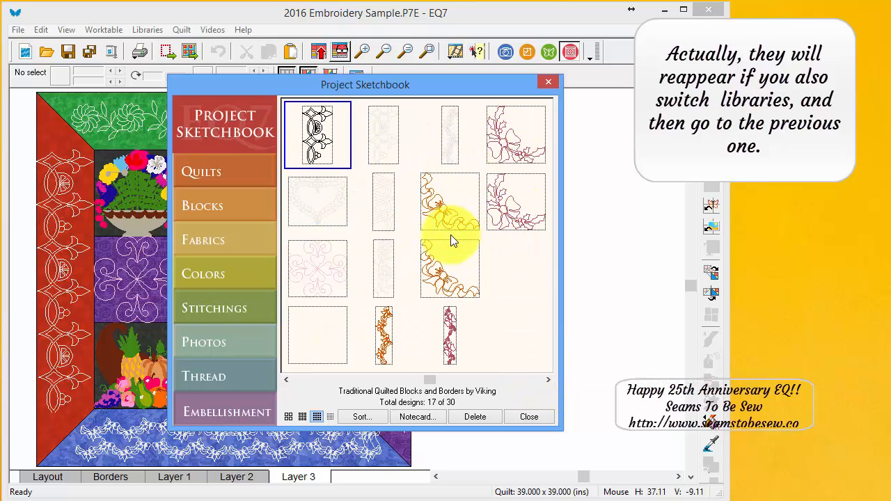
click(531, 418)
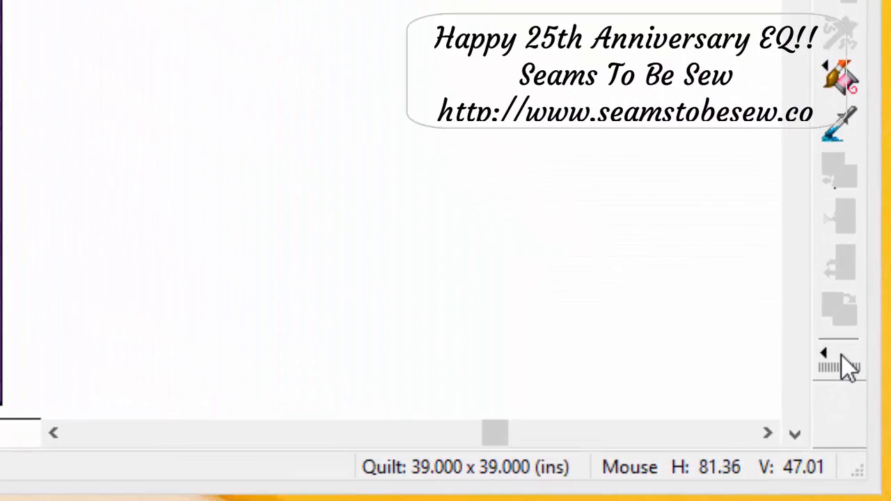
Step: Add the Set Embellishment tool to the quilt toolbar through its Add/Remove Buttons list
right_click(839, 360)
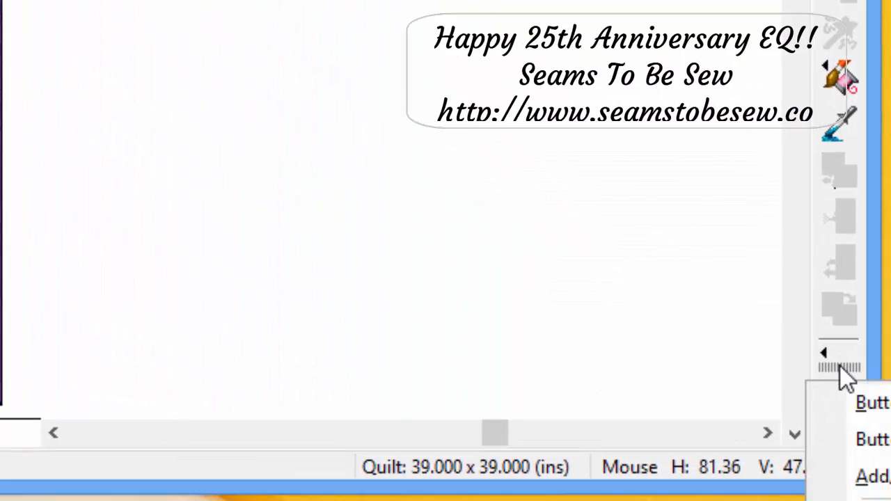
click(684, 326)
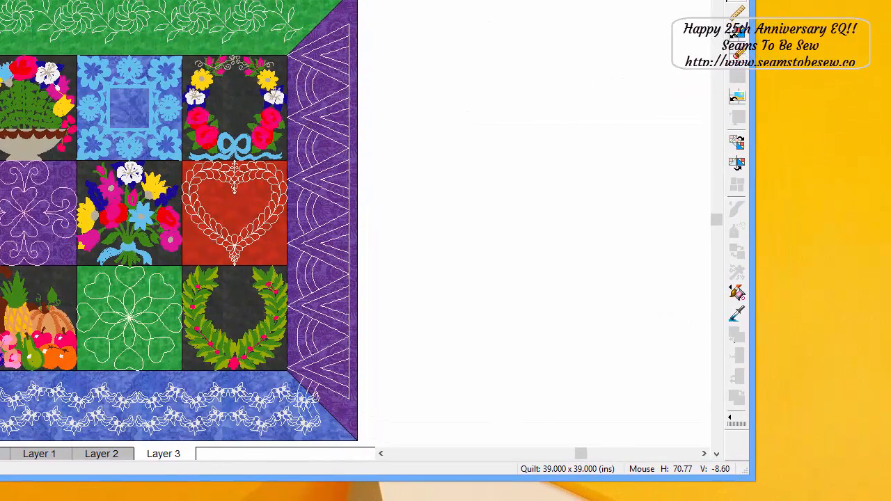
right_click(735, 422)
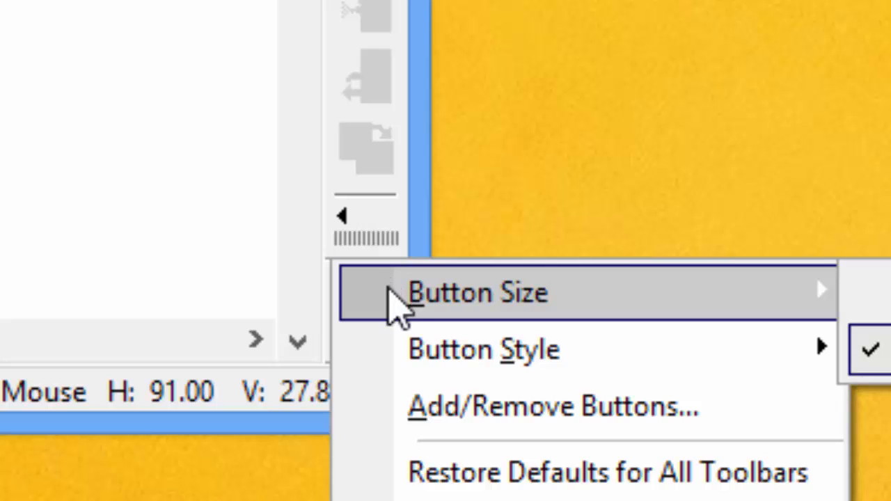
mouse_move(392, 363)
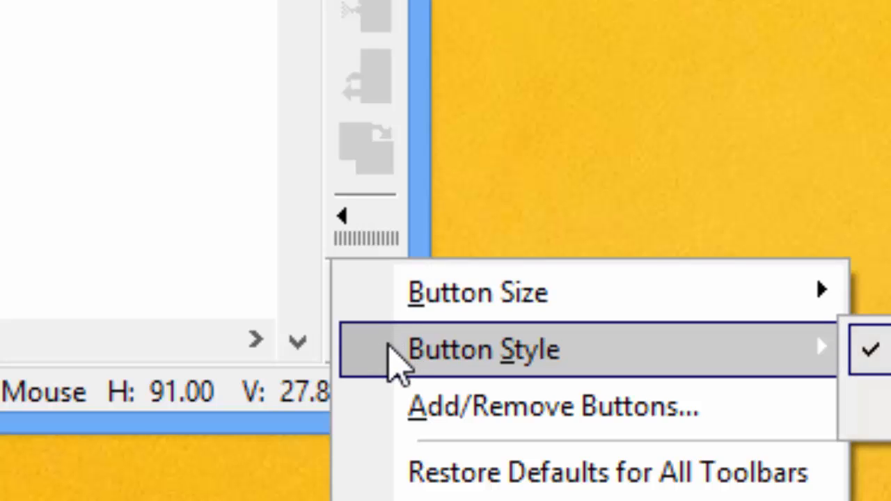
right_click(368, 251)
right_click(364, 241)
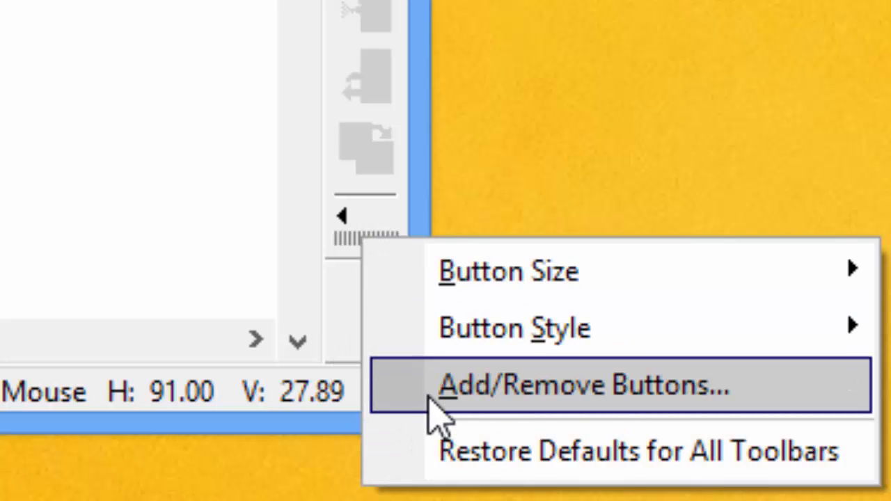
click(431, 402)
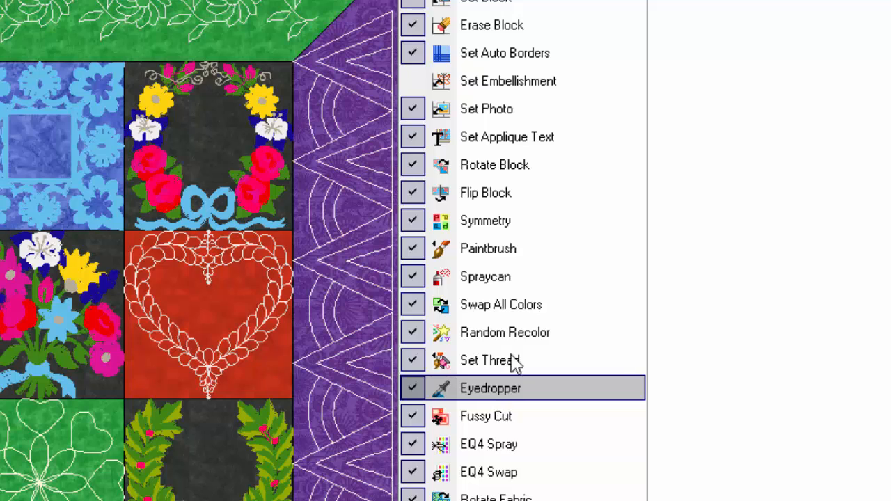
click(471, 89)
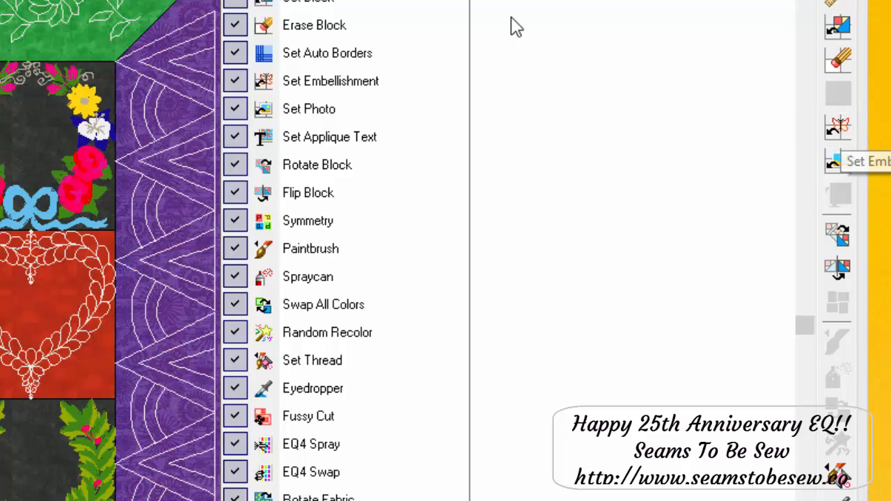
click(558, 123)
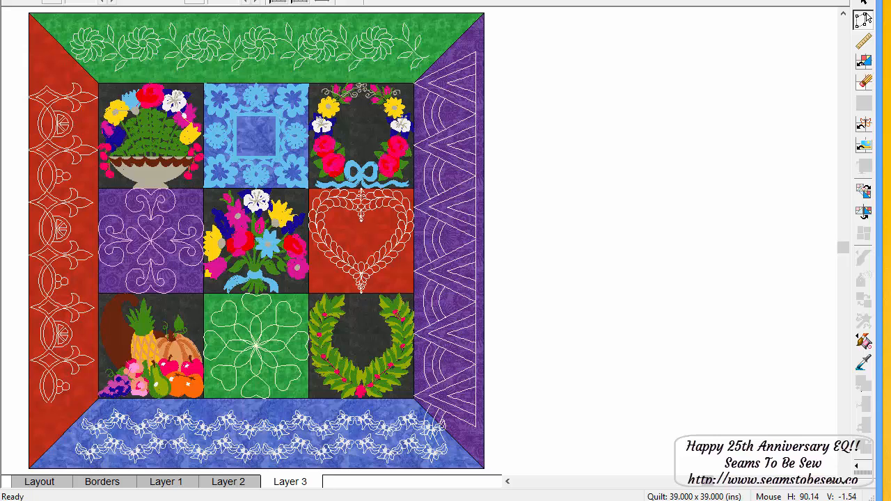
Step: With the Set Block tool, check the Blocks, Motifs and Stencils sections of the Sketchbook Blocks palette, and close it
click(863, 62)
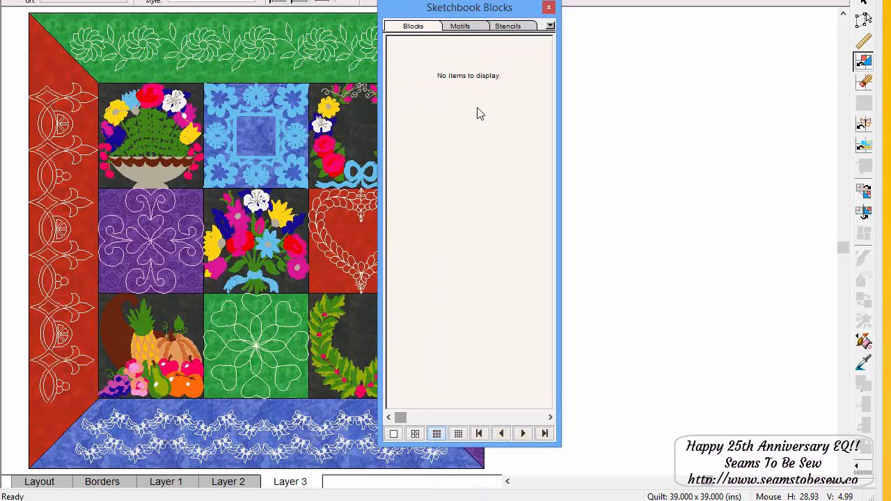
click(466, 28)
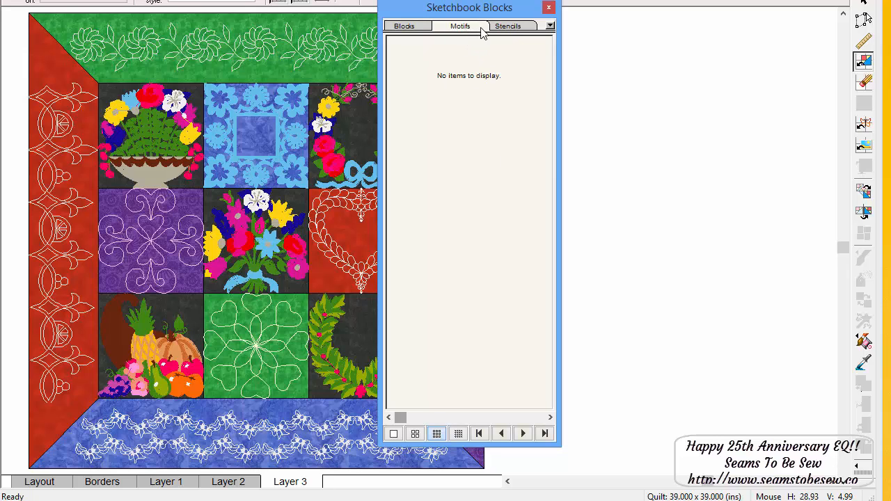
click(510, 28)
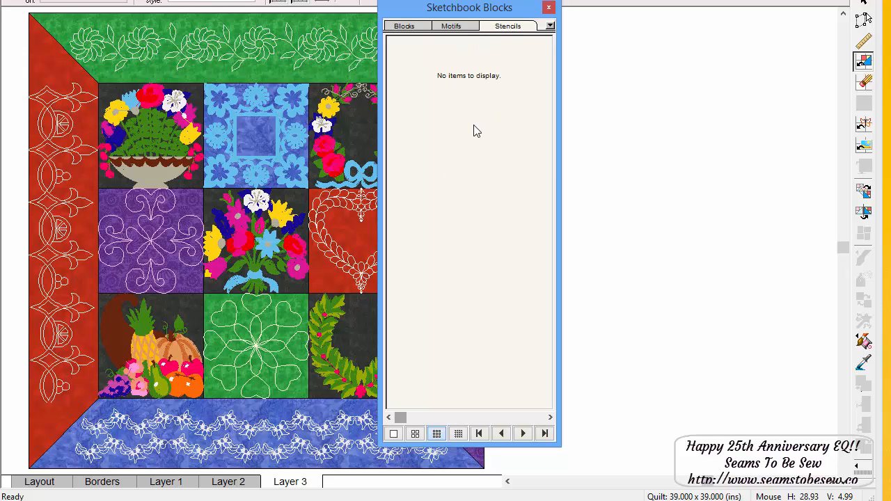
click(549, 7)
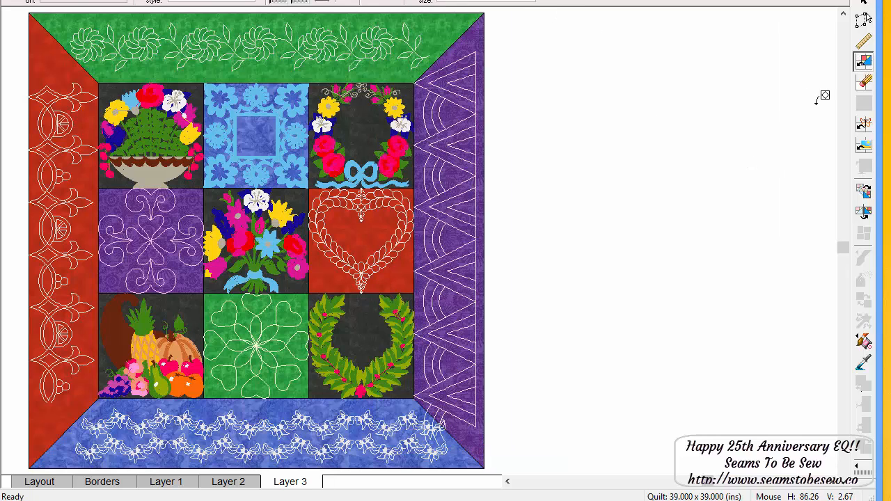
Step: Activate Set Embellishment, view the Sketchbook Embellishment palette beside the quilt, and close the palette
click(862, 125)
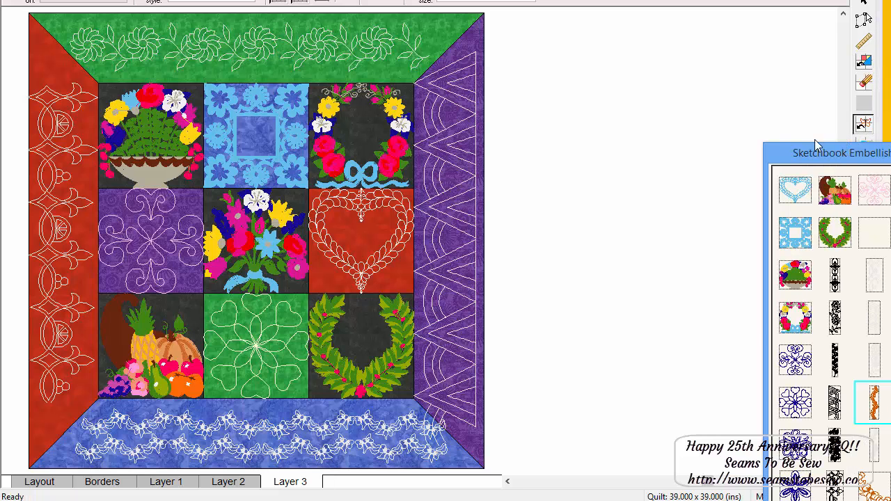
drag(843, 154, 581, 14)
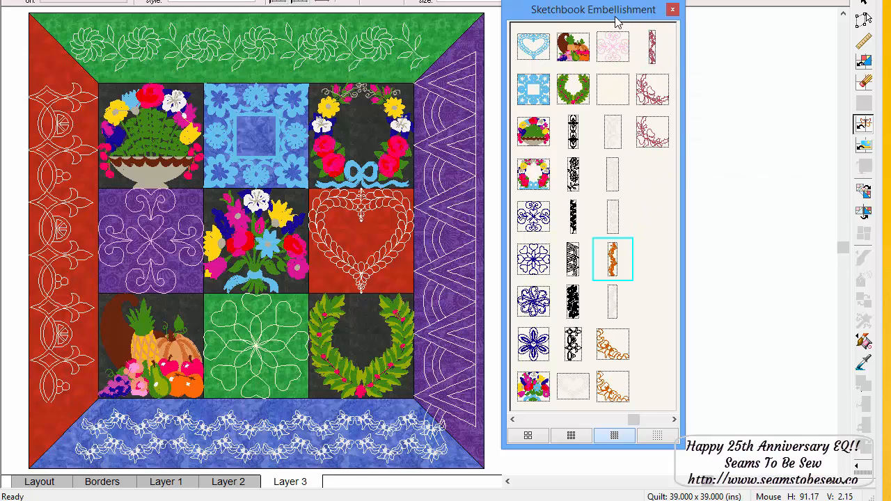
drag(617, 17, 632, 33)
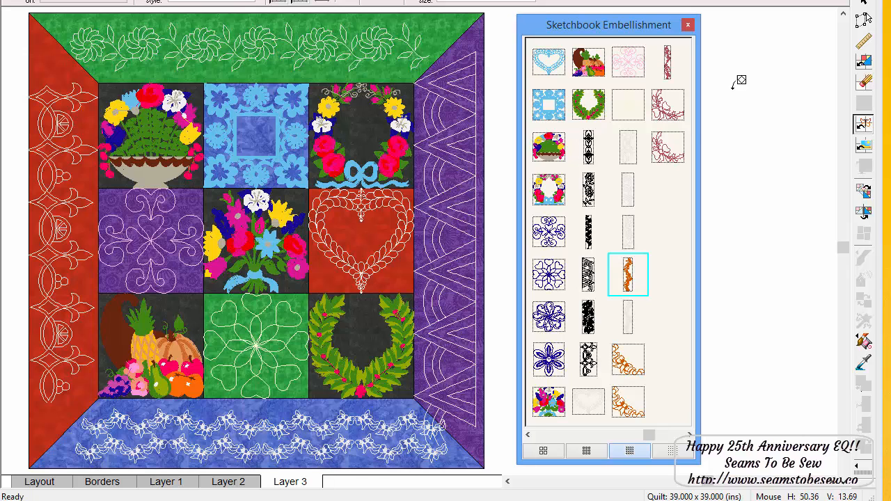
click(688, 24)
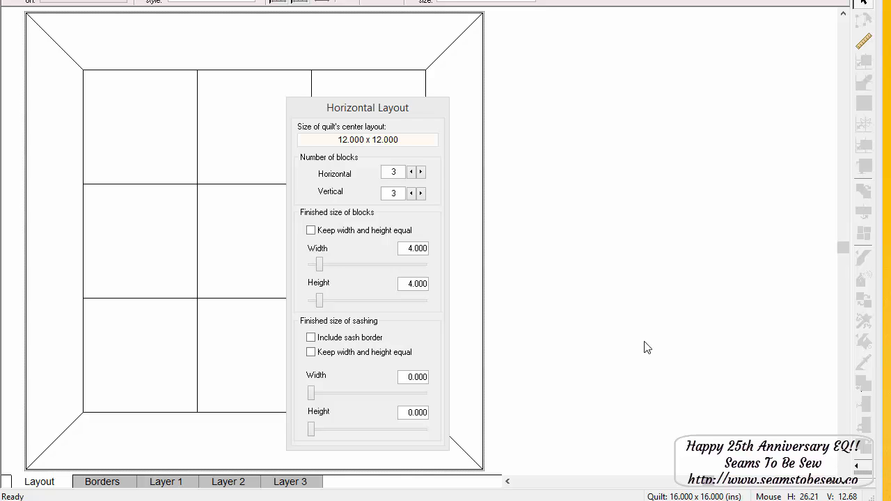
Step: Move the Horizontal Layout box beside the new quilt layout and look over the quilt commands
drag(338, 106, 603, 79)
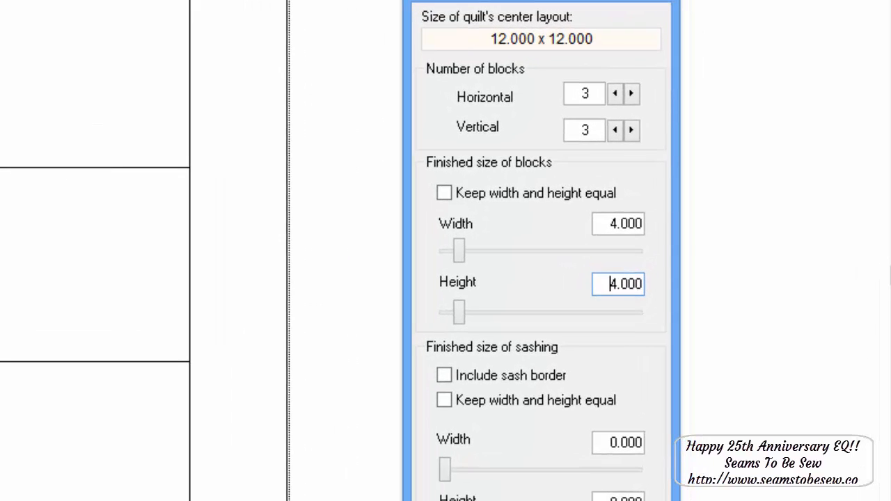
click(1, 2)
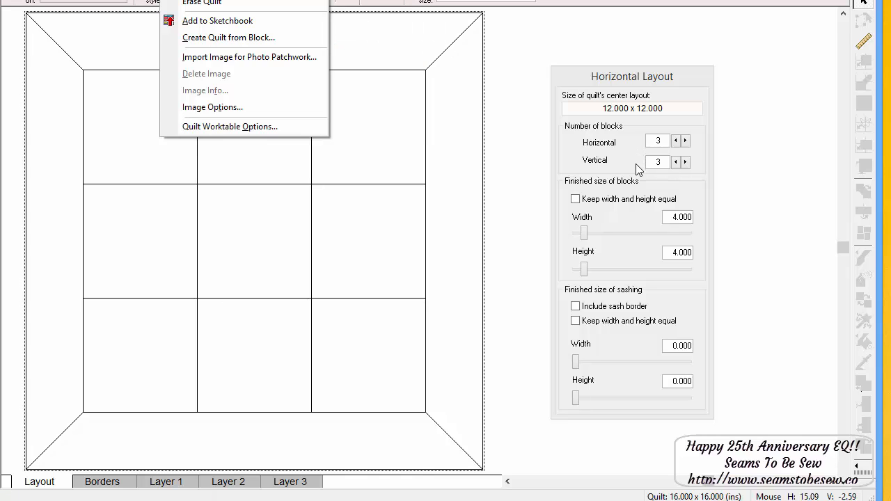
click(637, 169)
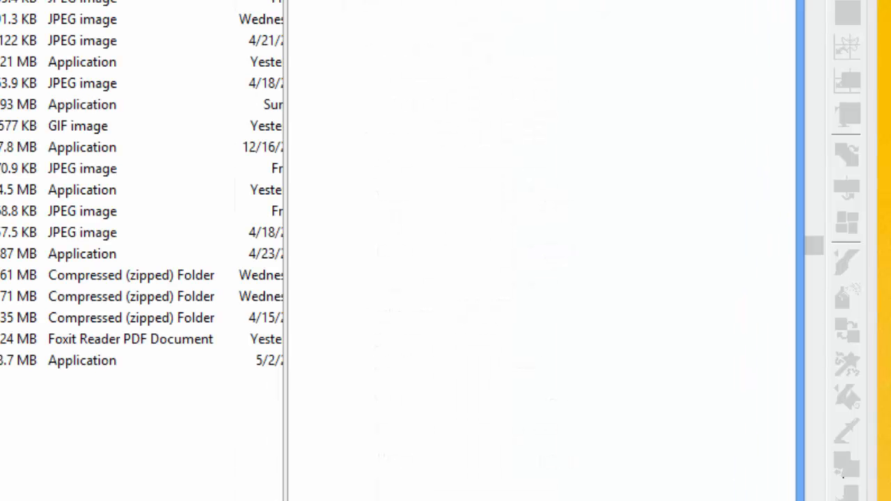
Step: Open S1354.pdf from the embroidery files folder, review the design's size and thread colors on the color change sheet, and leave the document
key(alt+F4)
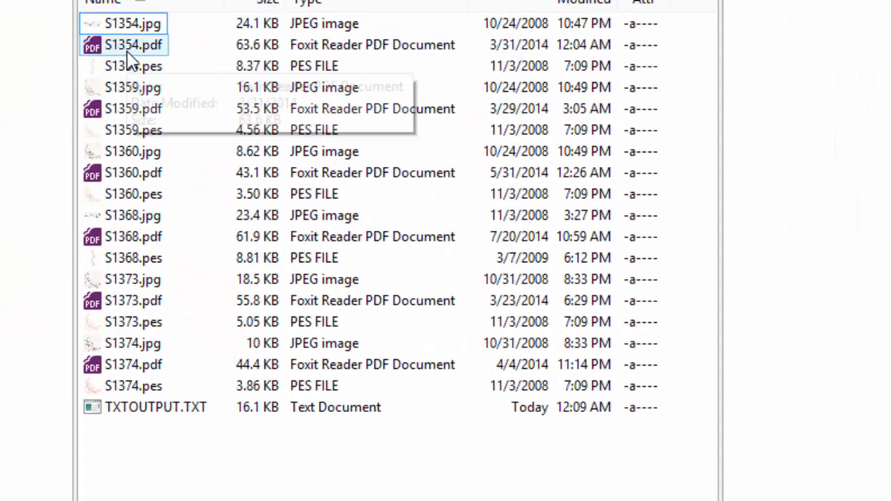
click(127, 52)
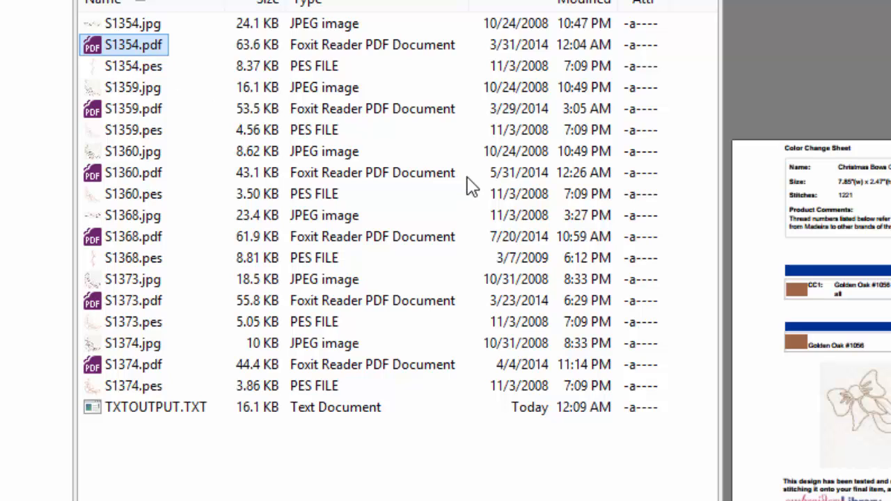
right_click(143, 50)
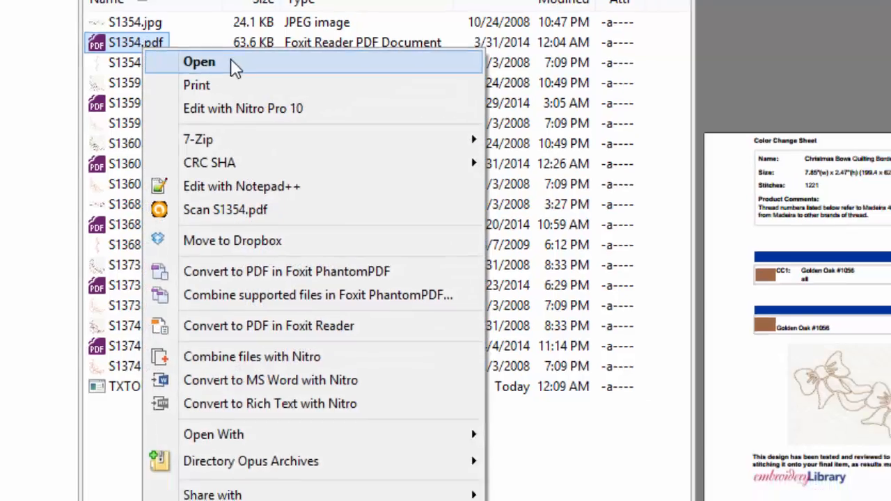
click(233, 62)
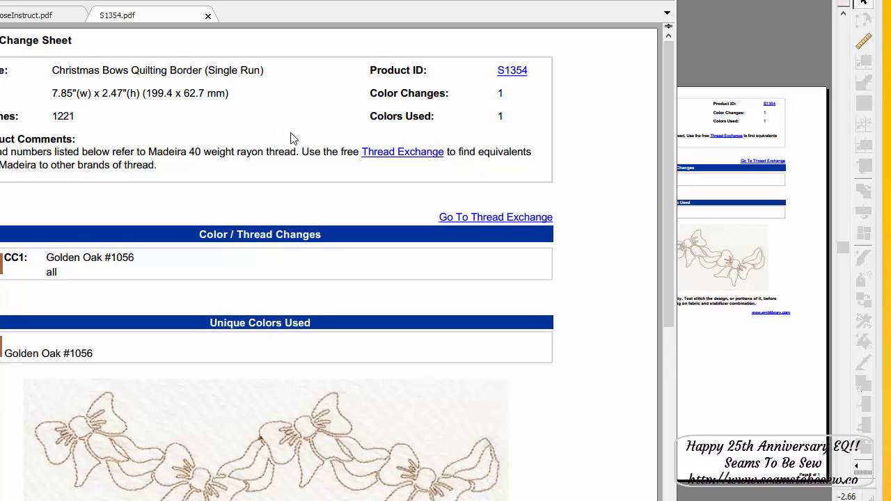
scroll(293, 139, down, 3)
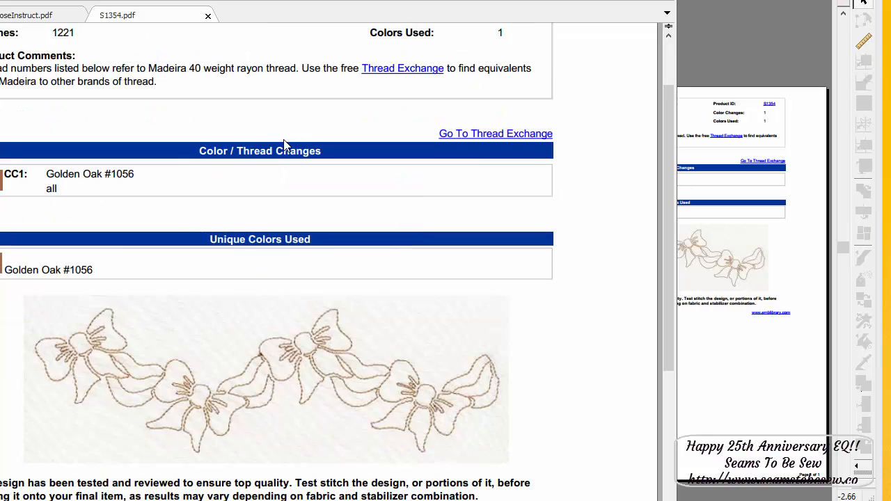
scroll(285, 143, up, 2)
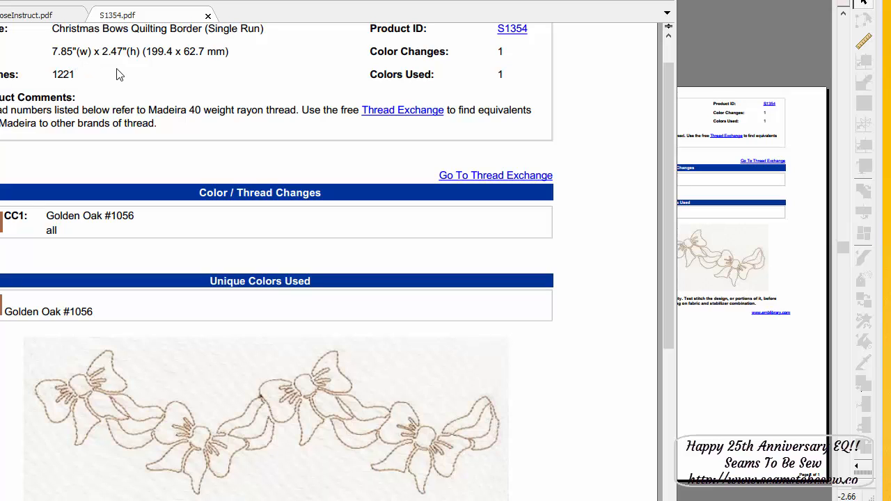
scroll(216, 122, up, 1)
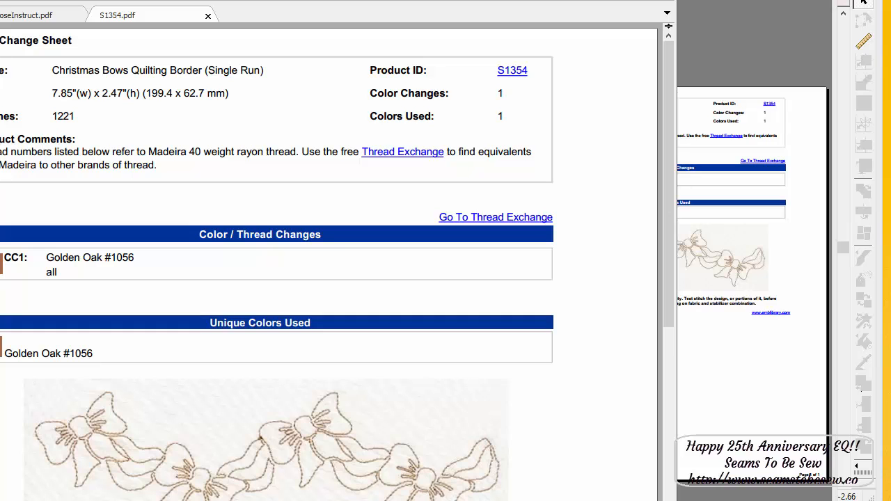
click(664, 2)
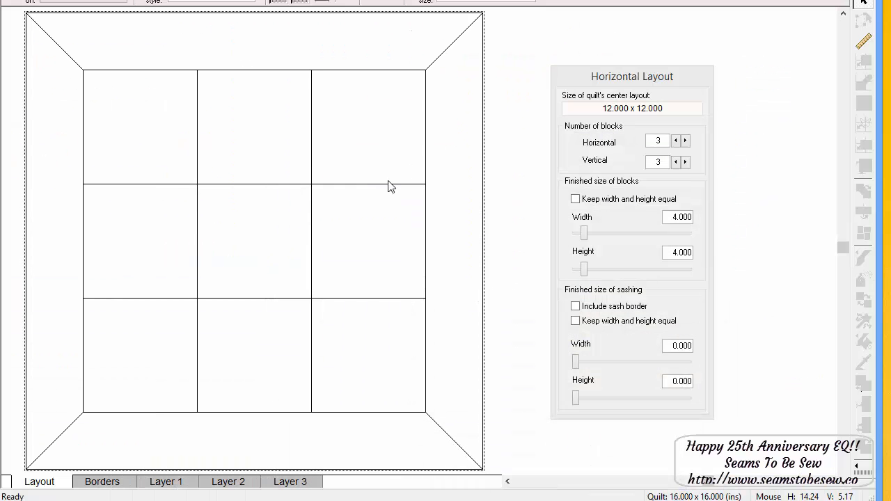
Step: Open the Embellishment Library, browse the Beautiful Baltimore designs under Viking Embroidery, and close the library
click(138, 1)
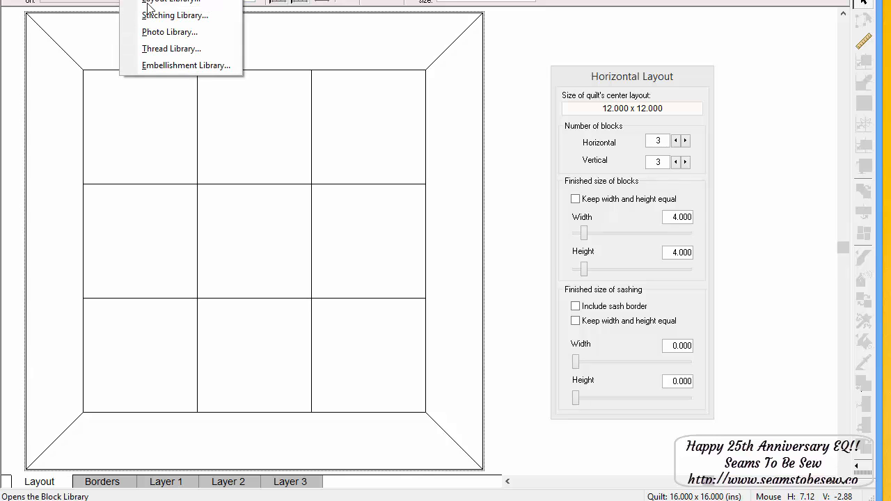
click(152, 67)
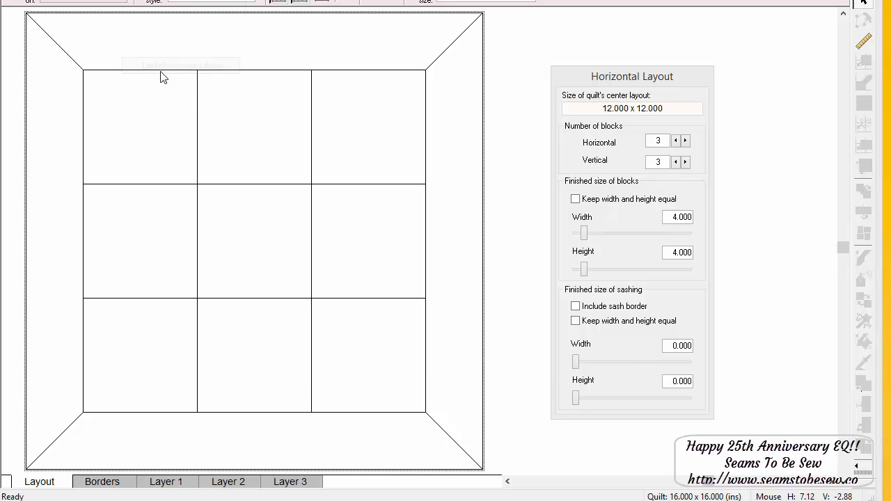
drag(378, 300, 375, 225)
click(332, 243)
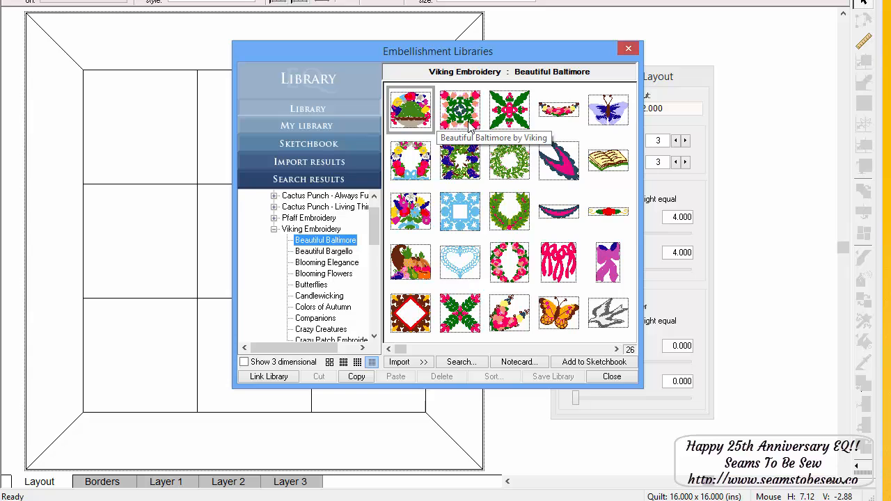
click(611, 376)
Step: Start the Paintbrush on Layer 1, show the Sketchbook fabrics, and move the palette clear of the quilt
click(170, 482)
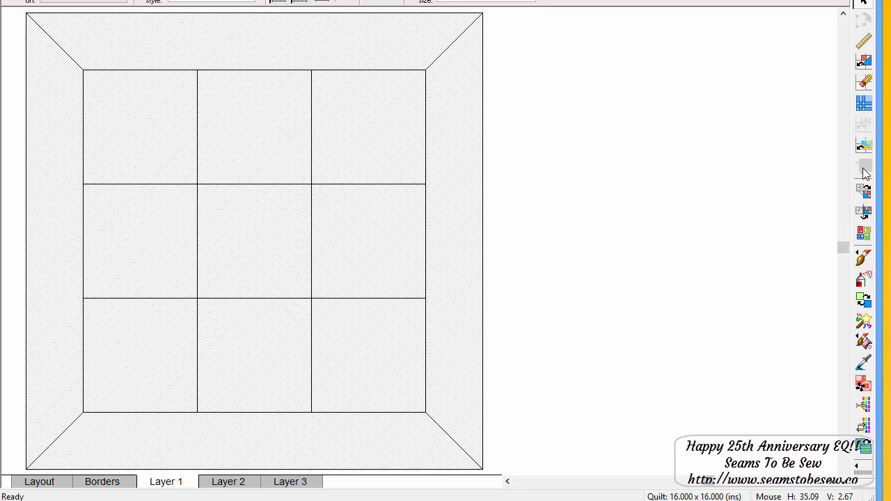
click(863, 258)
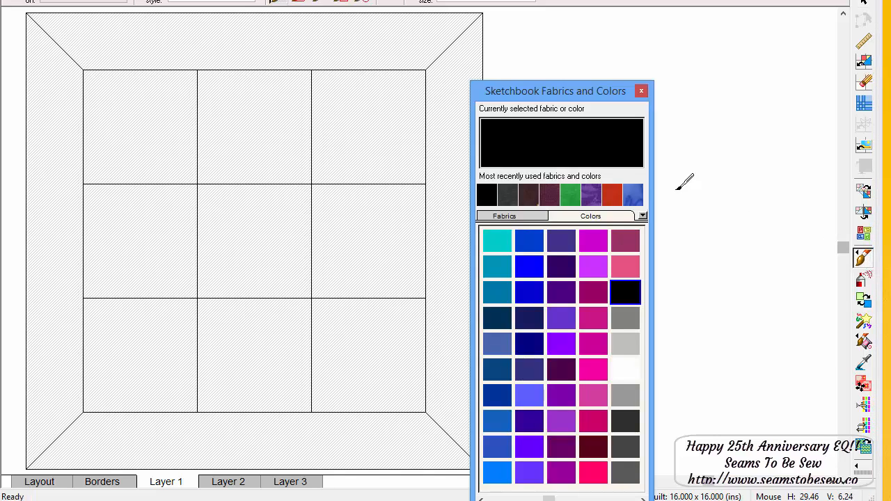
click(511, 217)
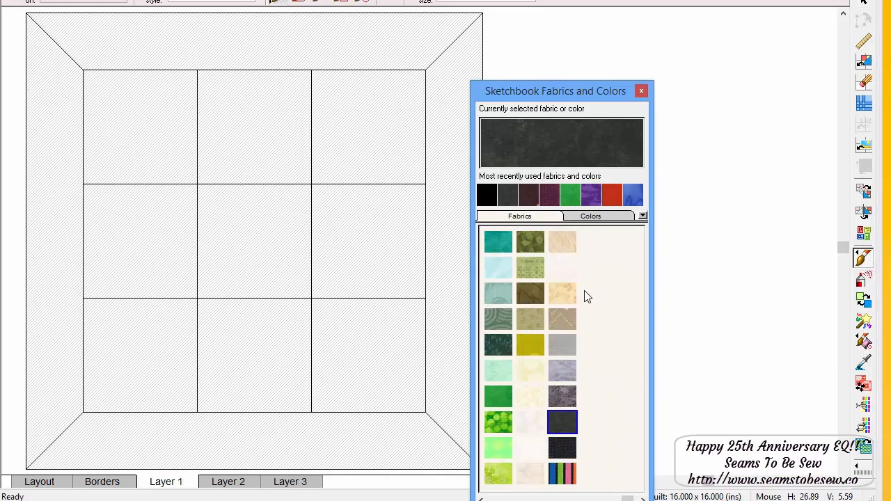
click(568, 499)
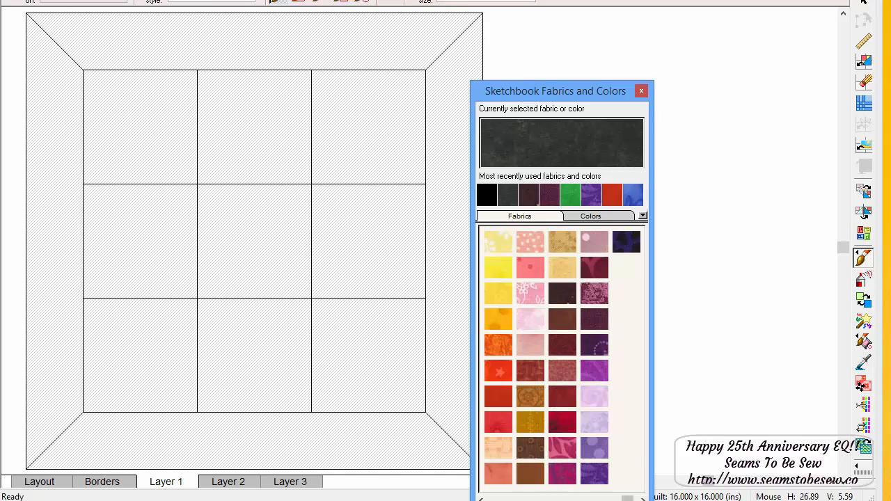
drag(569, 91, 618, 12)
Step: Paint the top-center square red, the middle-right square blue, the middle-left square purple, and the bottom-center square green with recently used fabrics
click(660, 114)
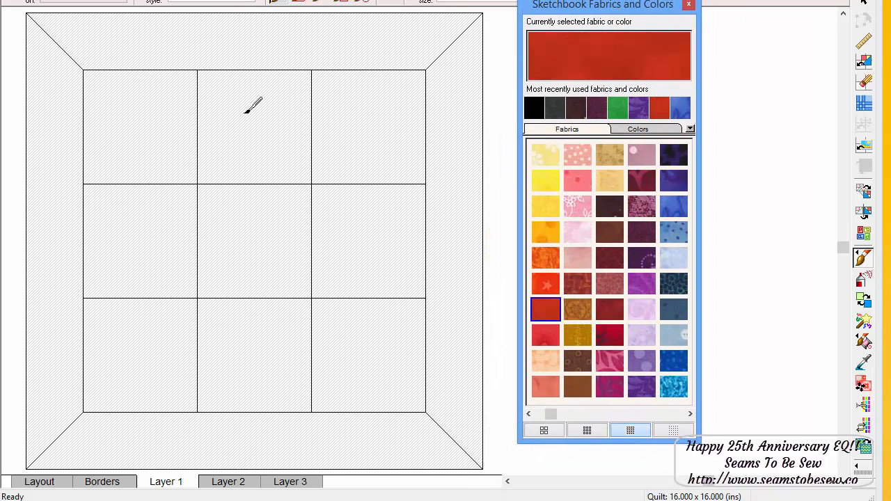
click(248, 110)
click(680, 107)
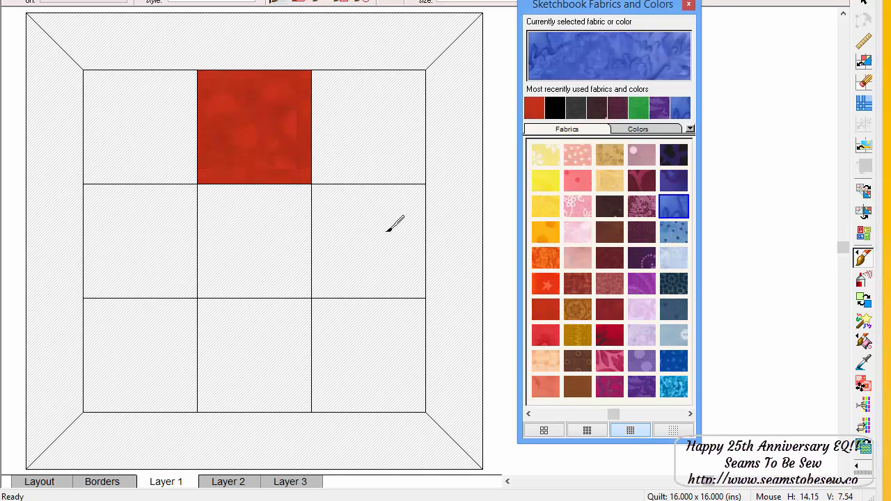
click(387, 226)
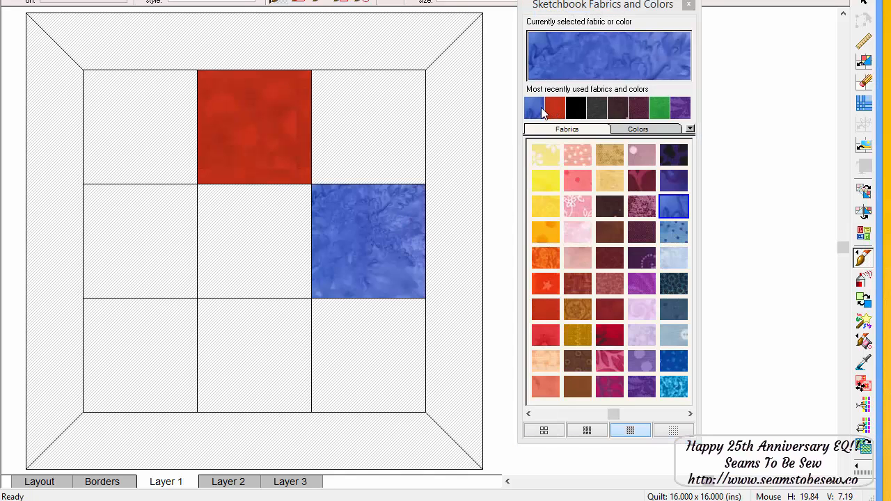
click(682, 111)
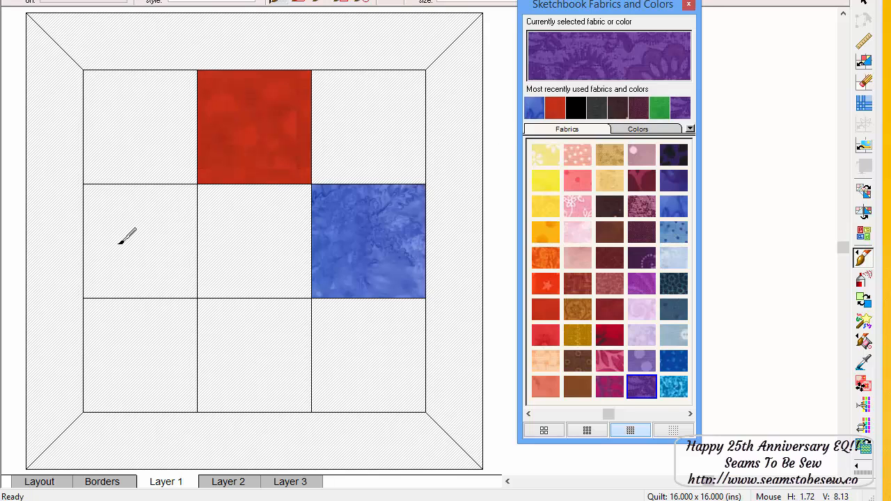
click(135, 247)
click(674, 104)
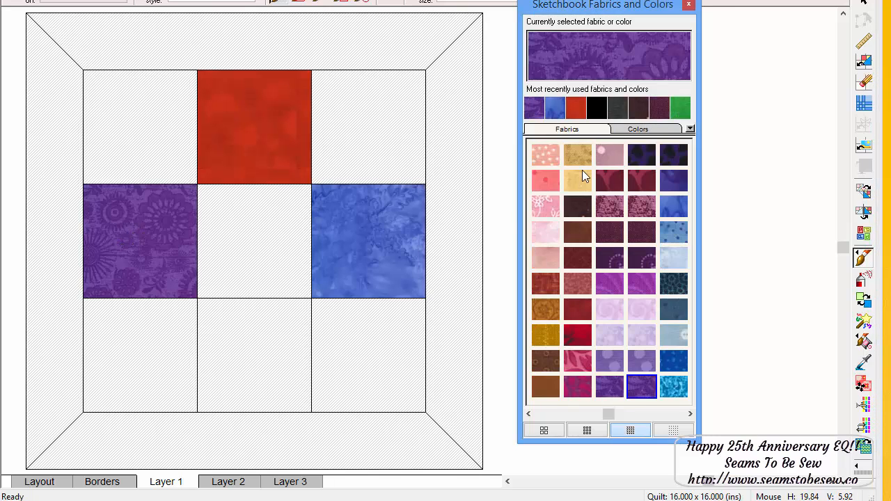
click(274, 353)
Step: Color the four corner squares and the center square of the quilt solid black
click(621, 111)
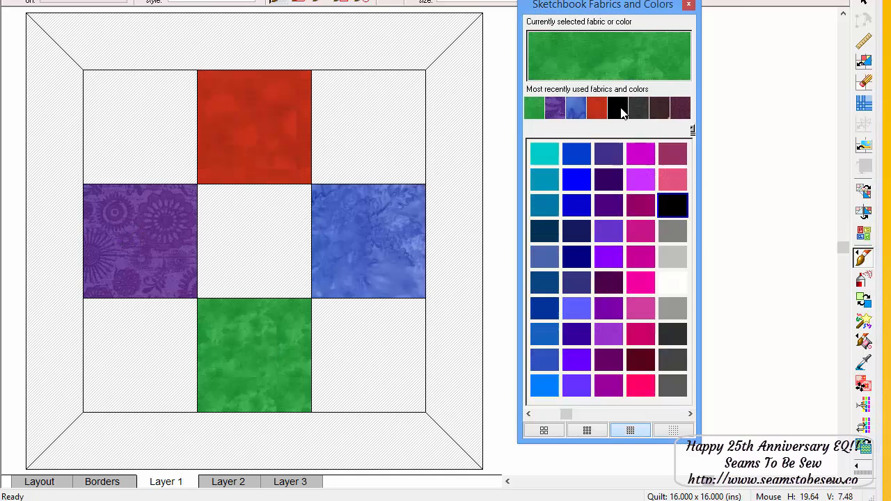
click(358, 115)
click(145, 127)
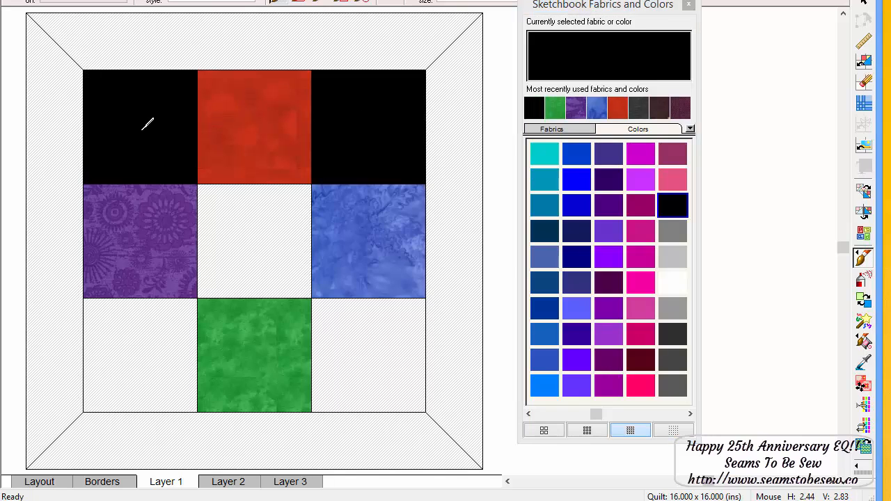
click(240, 198)
click(142, 291)
click(335, 329)
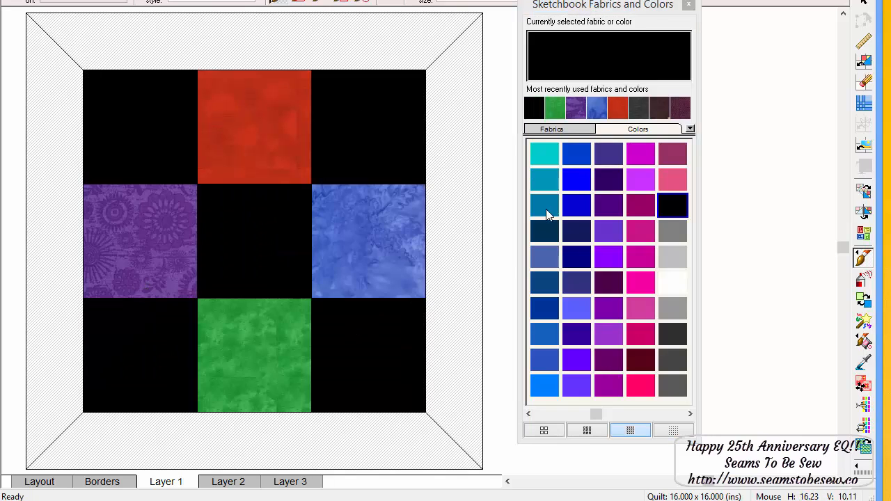
Step: Paint the quilt's bottom border red, right border purple, left border blue, and top border green with recently used fabrics
click(617, 107)
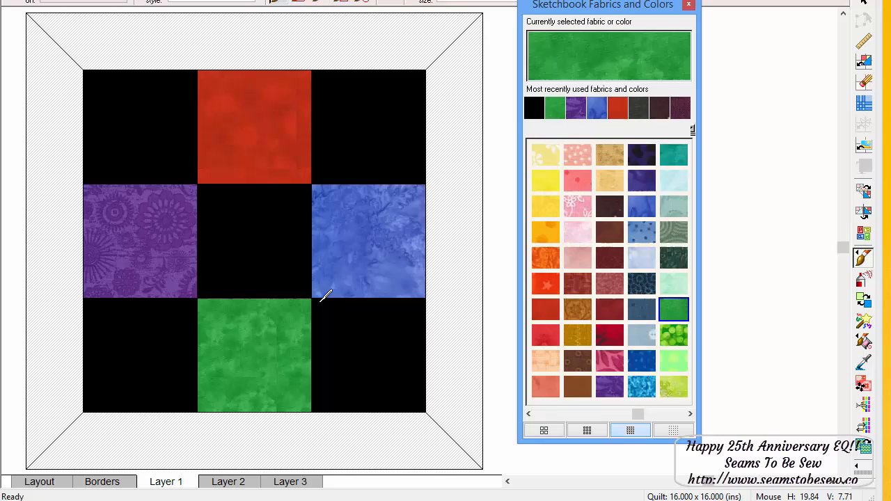
click(236, 430)
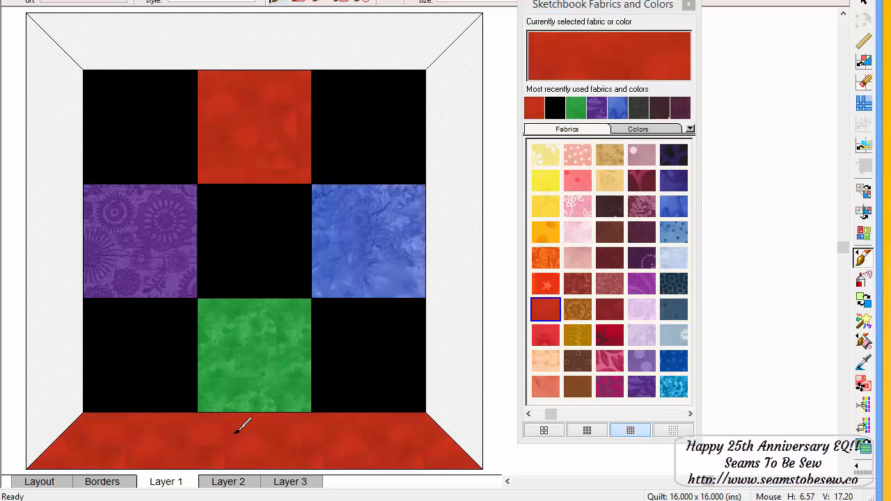
click(597, 107)
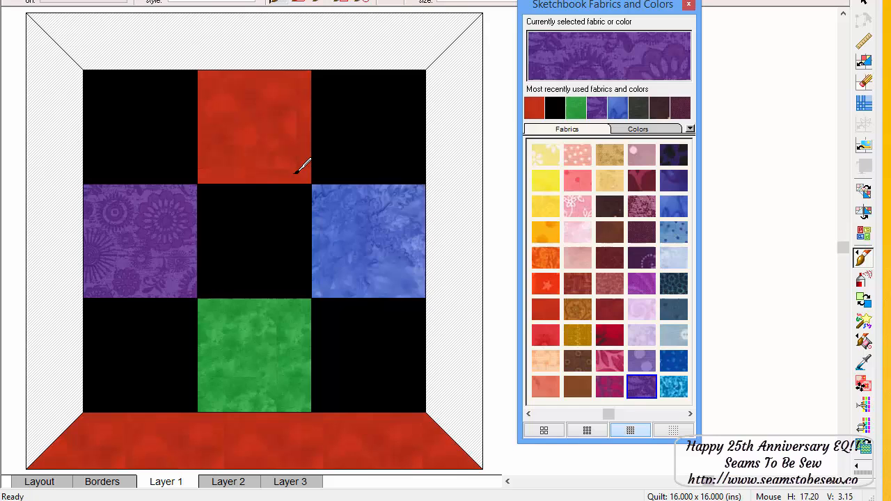
click(465, 236)
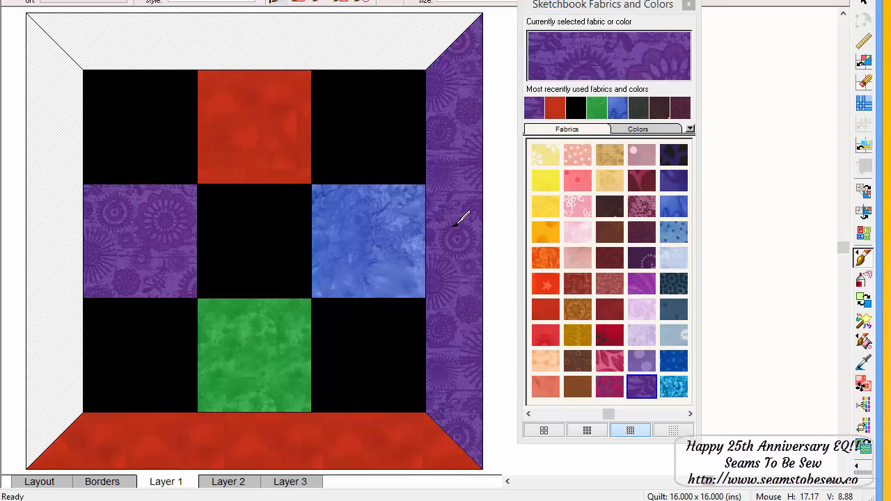
click(617, 110)
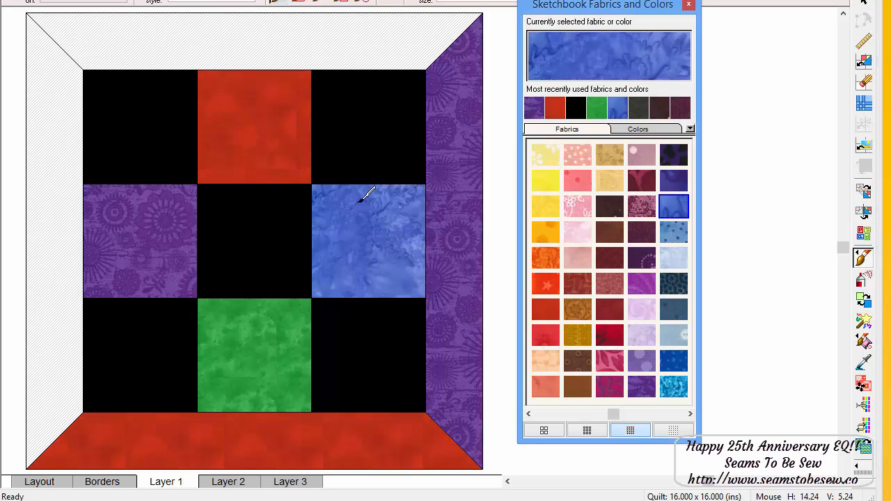
click(64, 224)
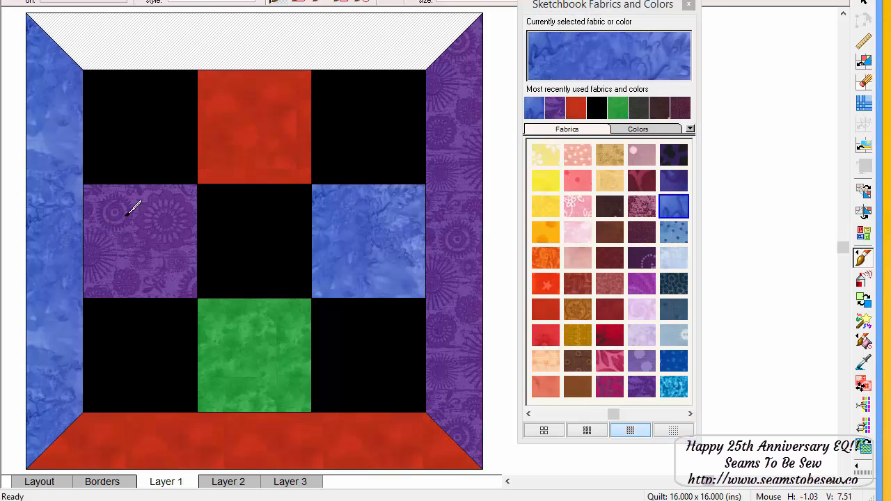
click(624, 110)
click(376, 36)
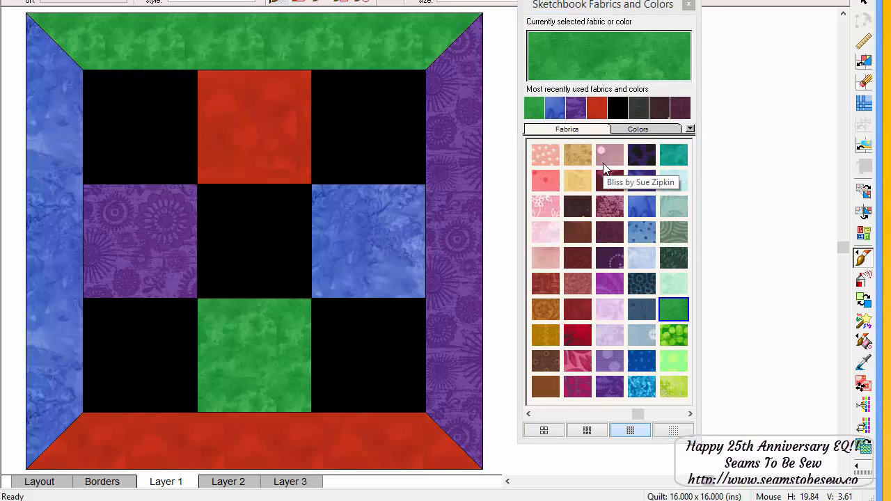
Step: Move the fabric palette farther from the quilt and repaint its four colored squares with the cream Juliana fabric
drag(571, 5, 754, 13)
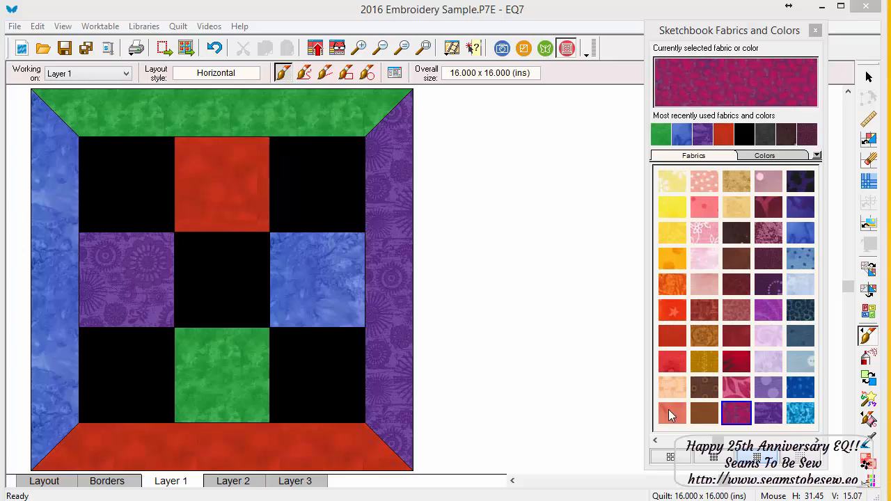
click(778, 439)
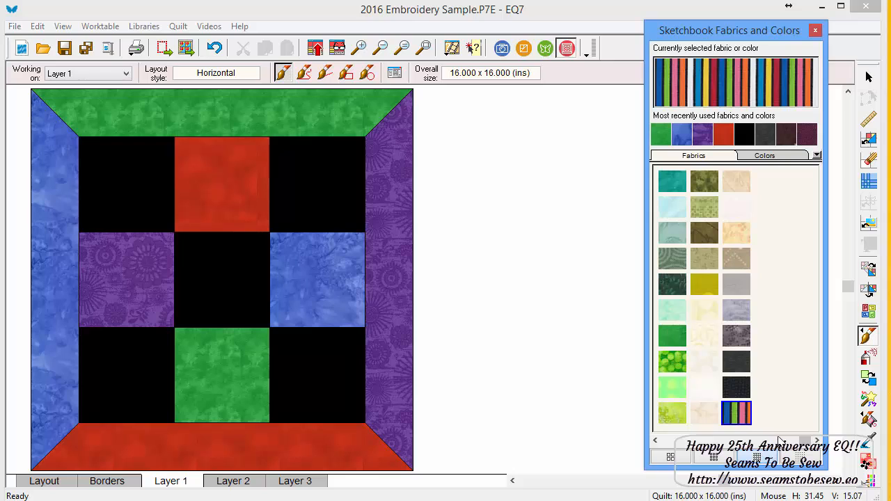
click(704, 336)
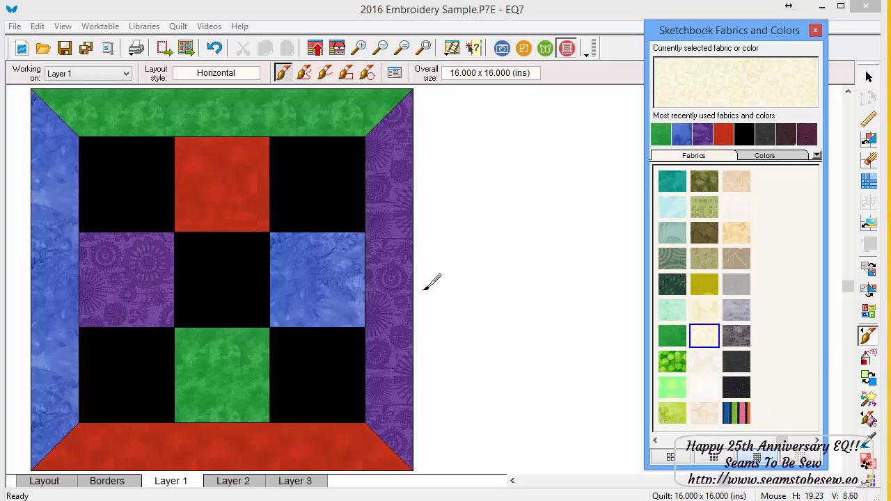
click(243, 183)
click(143, 266)
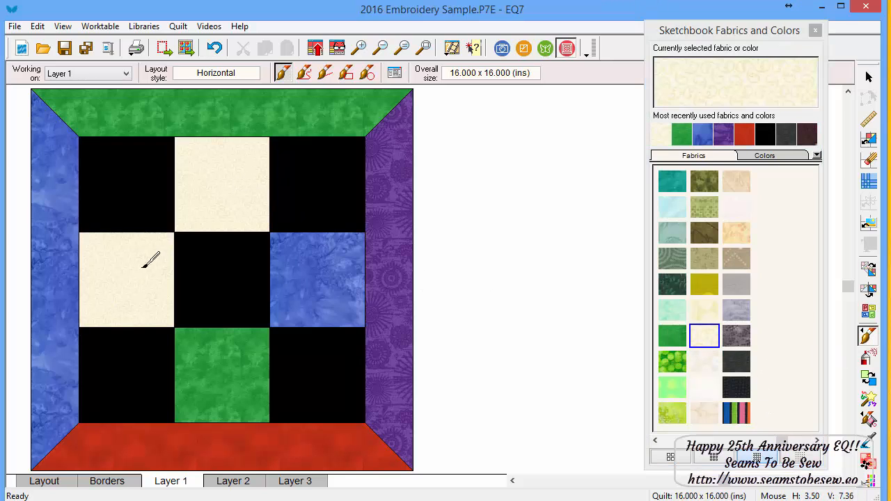
click(245, 355)
click(330, 281)
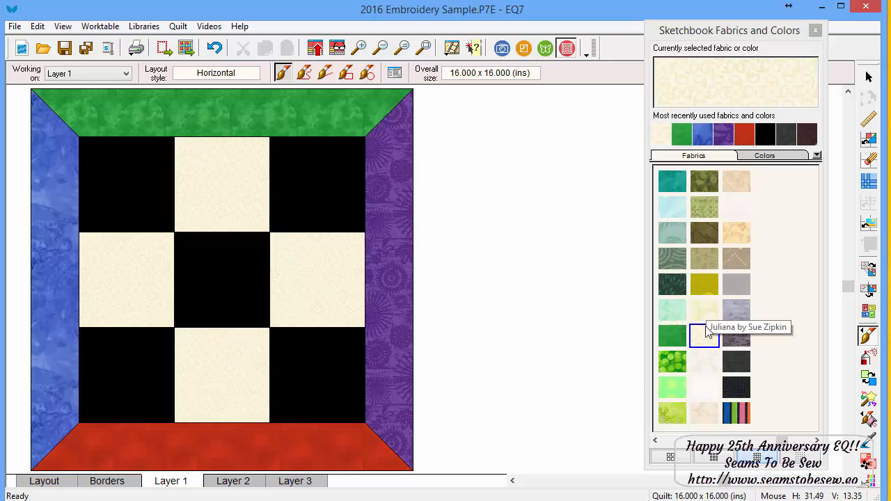
Step: Repaint all four border strips with the mottled off-white fabric
click(704, 387)
click(263, 109)
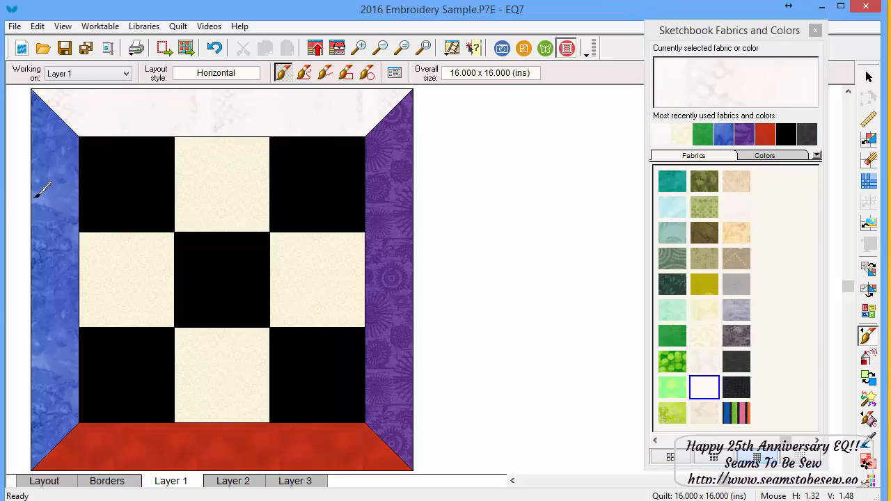
click(43, 238)
click(178, 437)
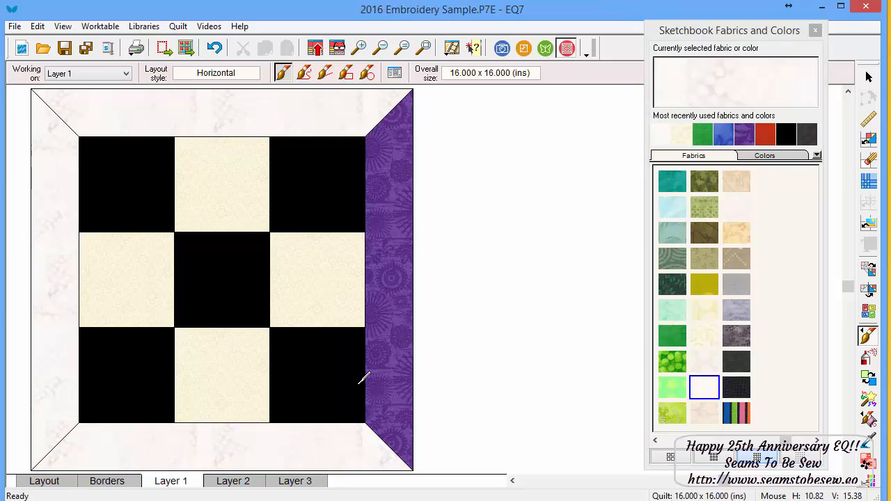
click(401, 346)
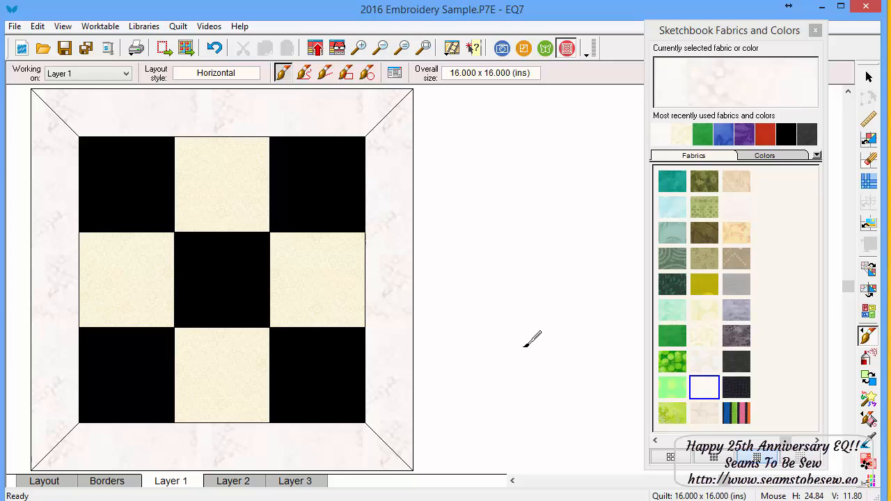
Step: Set the light blue heart embroidery from the Sketchbook over the top-center square on Layer 3
click(293, 482)
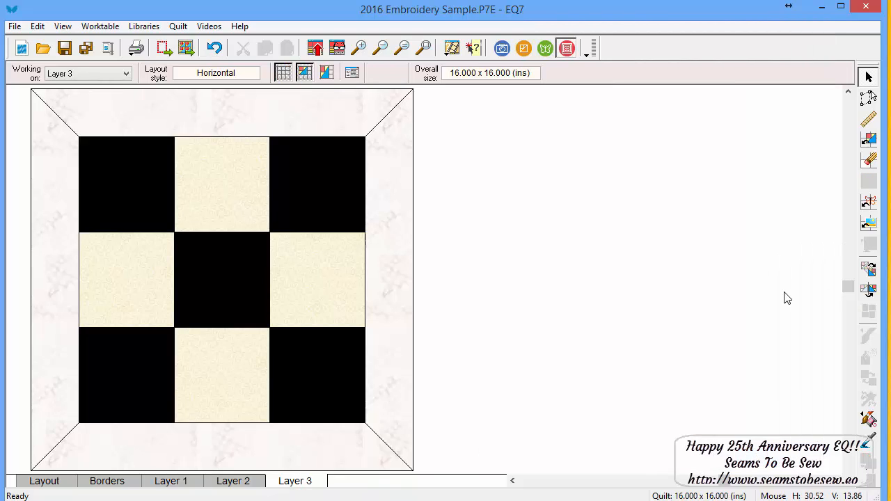
click(868, 202)
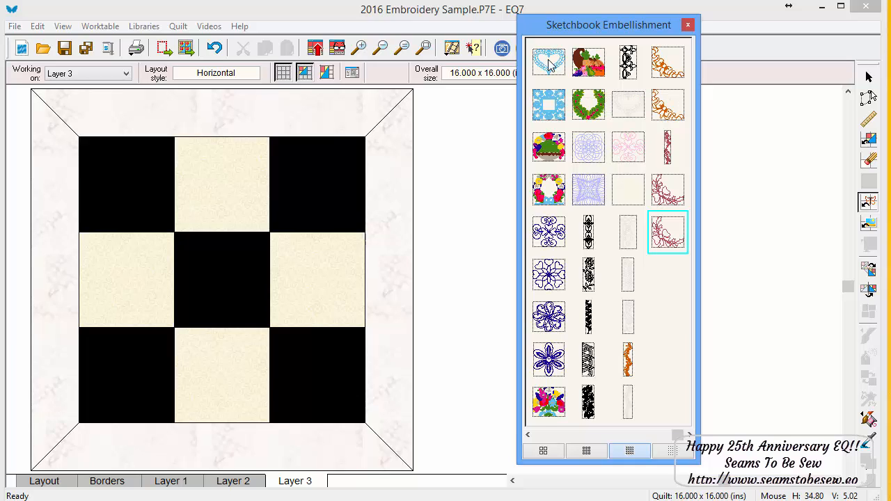
mouse_move(549, 65)
mouse_down()
mouse_move(503, 64)
mouse_move(181, 146)
mouse_up()
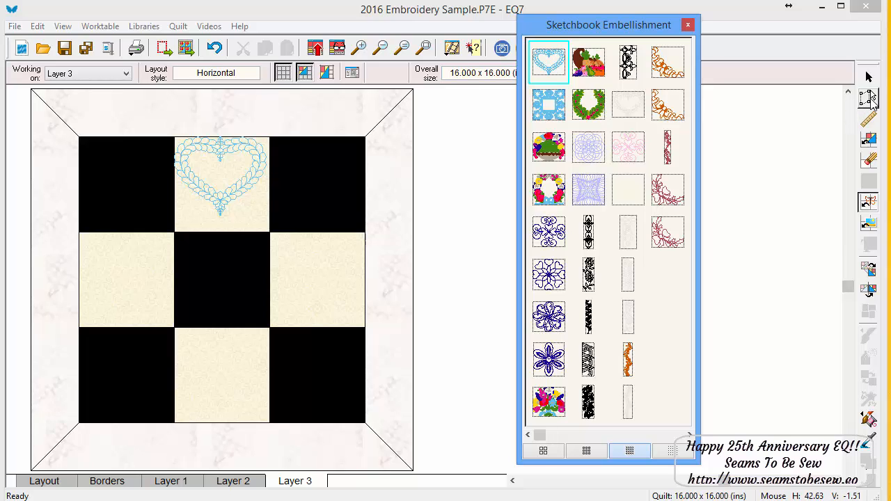
Step: Select the heart embroidery in the top-center square with the Adjust tool
click(869, 98)
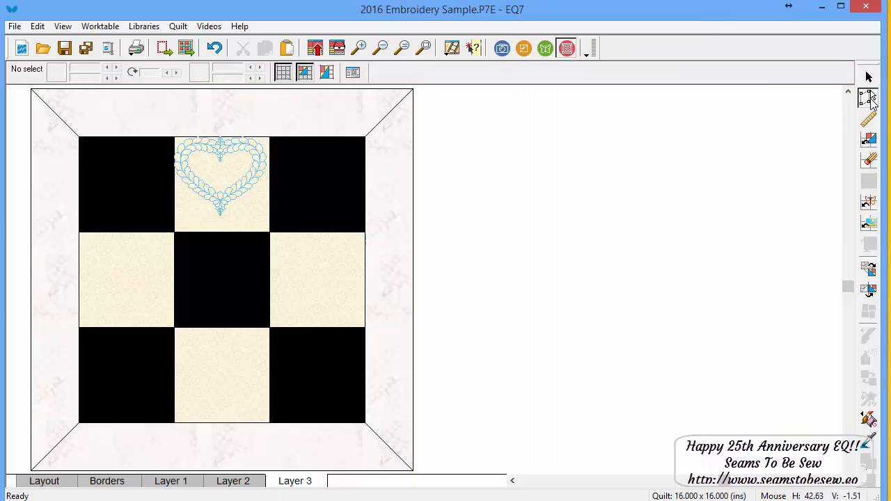
click(246, 187)
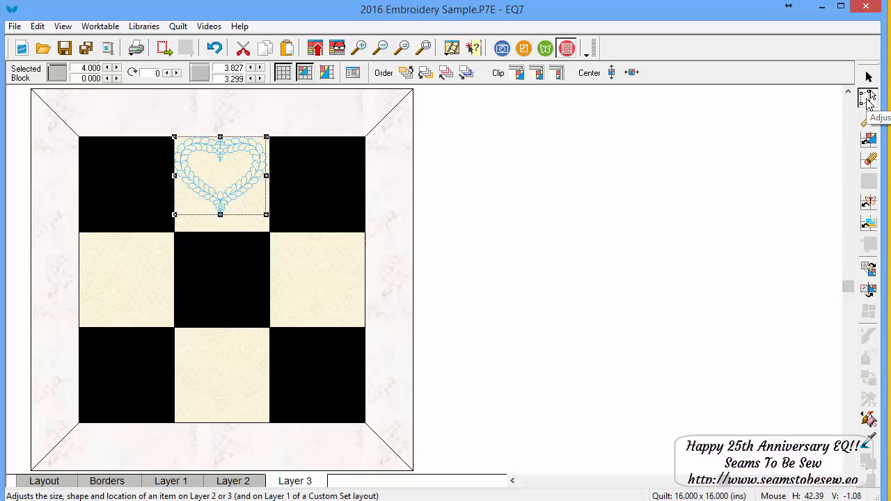
click(868, 97)
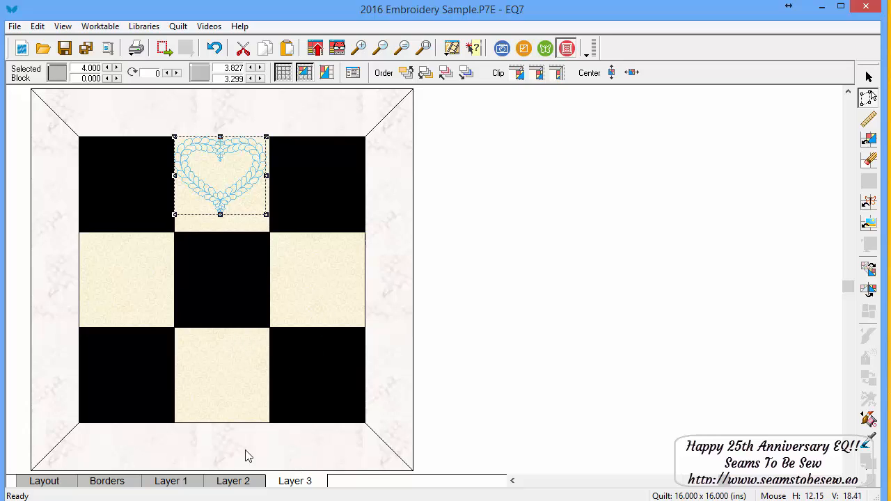
click(237, 275)
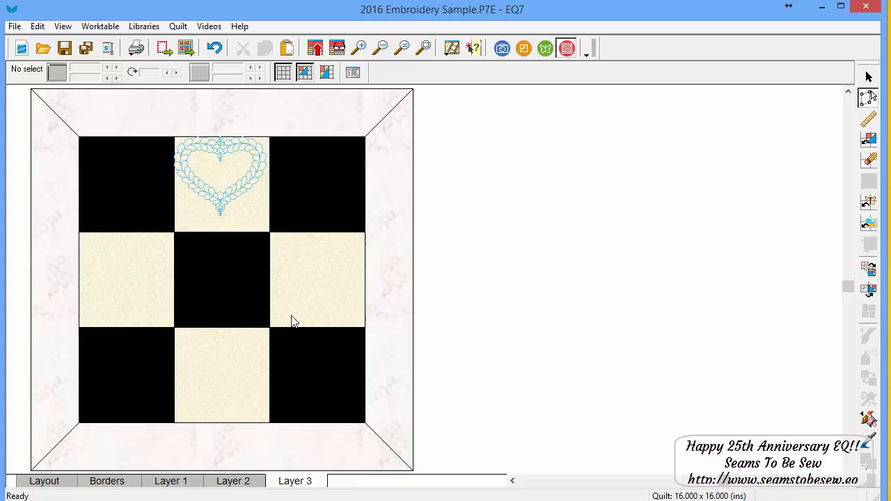
click(236, 190)
click(235, 191)
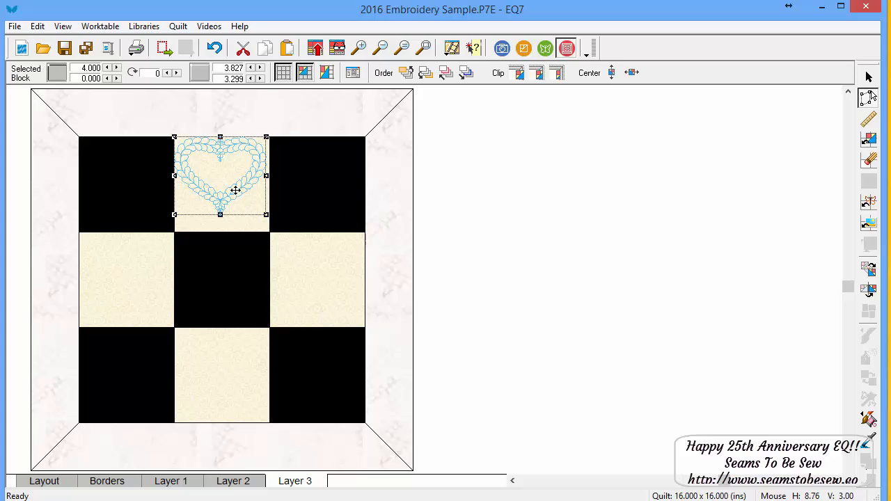
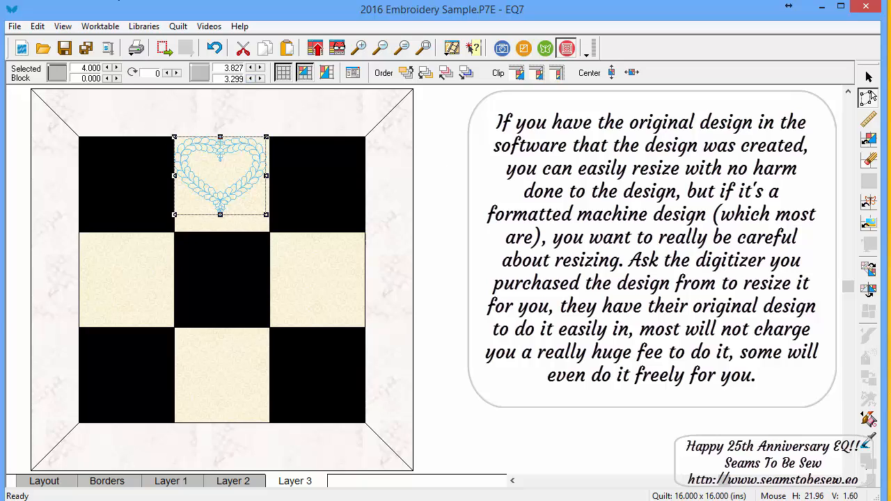
Step: Nudge the selected heart embroidery to position 4.125, 0.375 within the top-center square
key(Down)
key(Down)
key(Down)
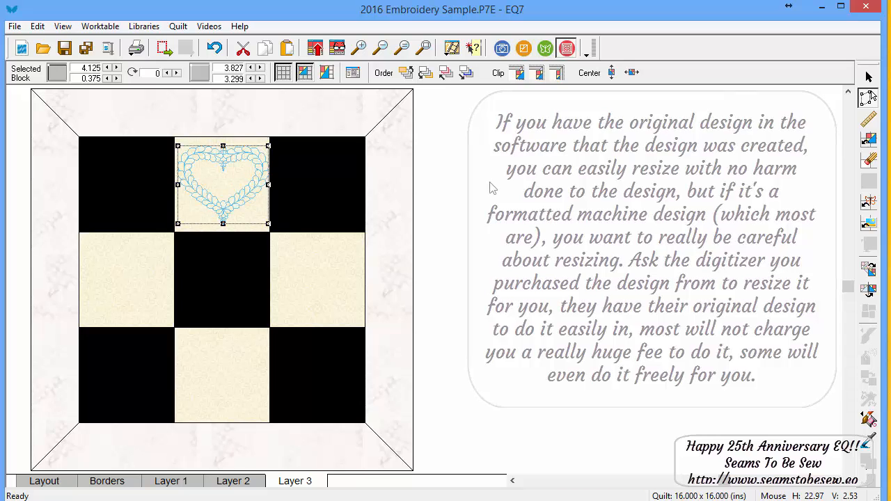
key(Right)
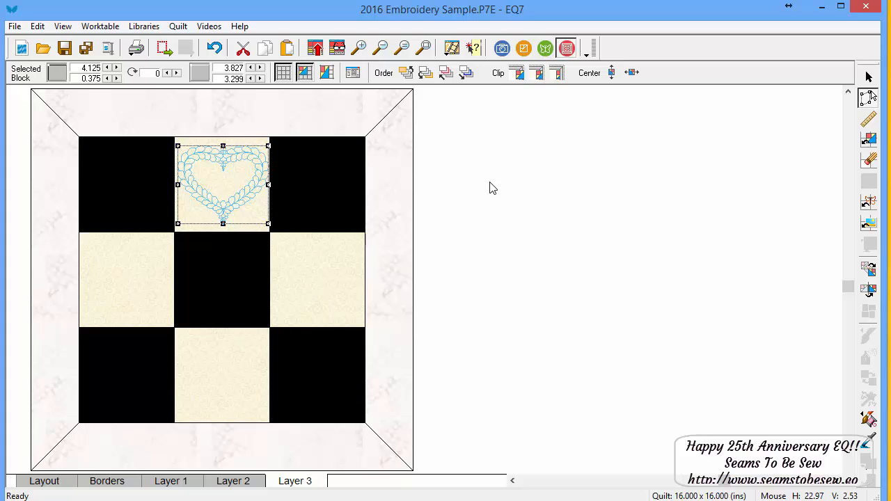
Step: Nudge the heart embroidery back and forth between horizontal positions 4.000 and 4.125, and deselect it
key(Left)
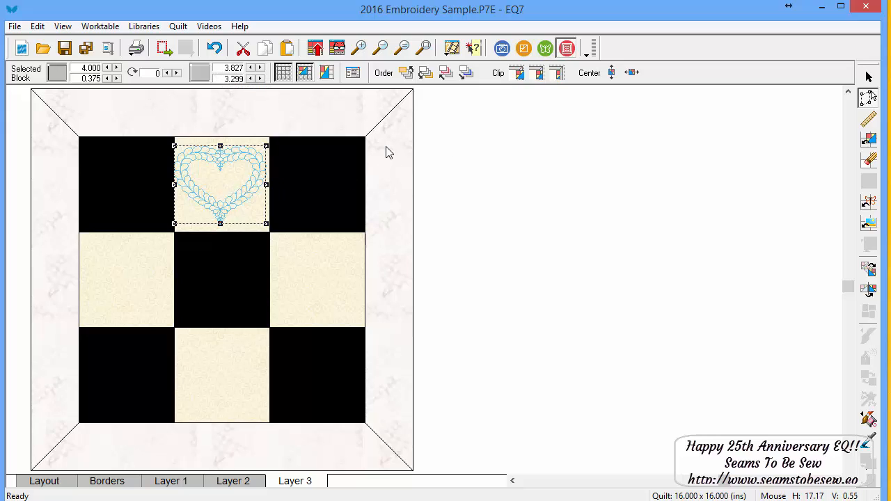
key(Right)
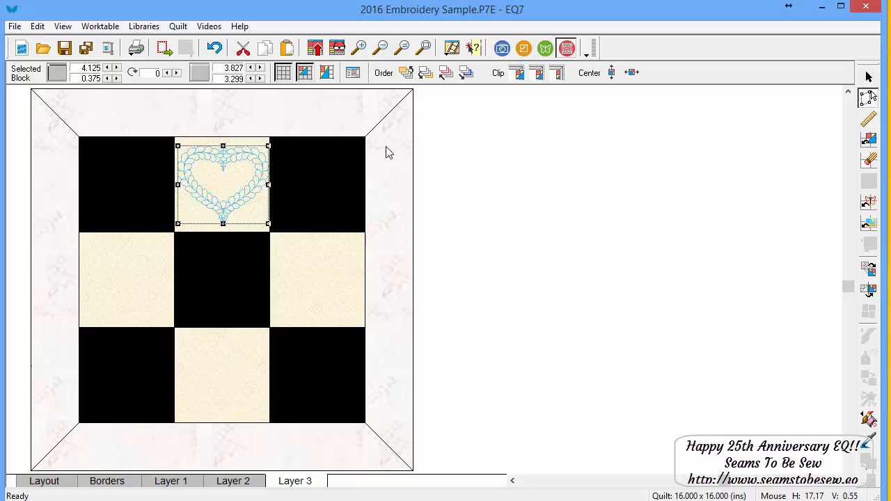
key(Left)
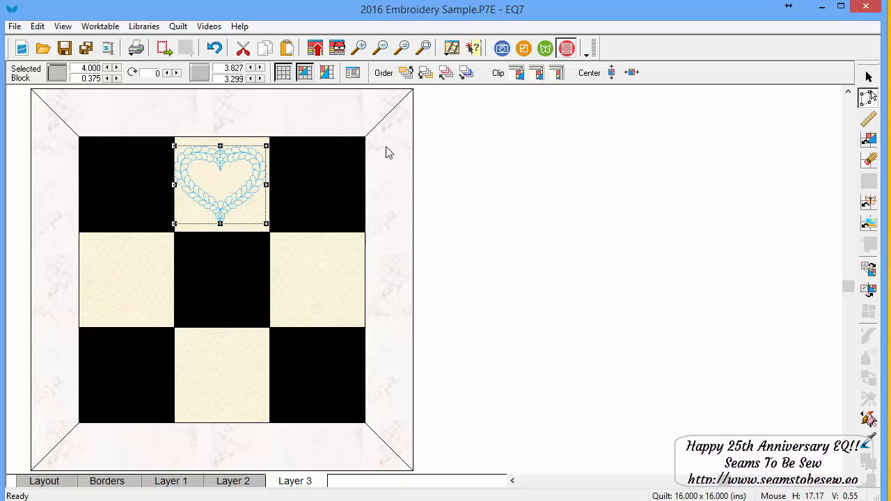
key(Right)
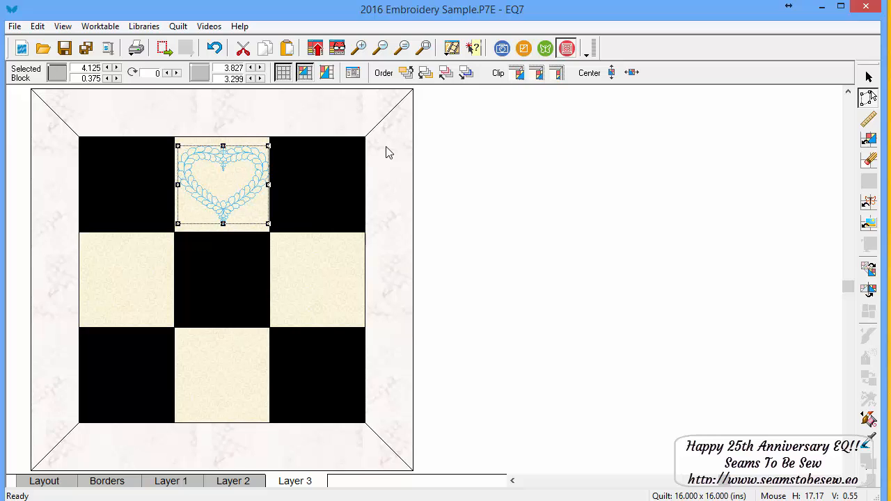
key(Left)
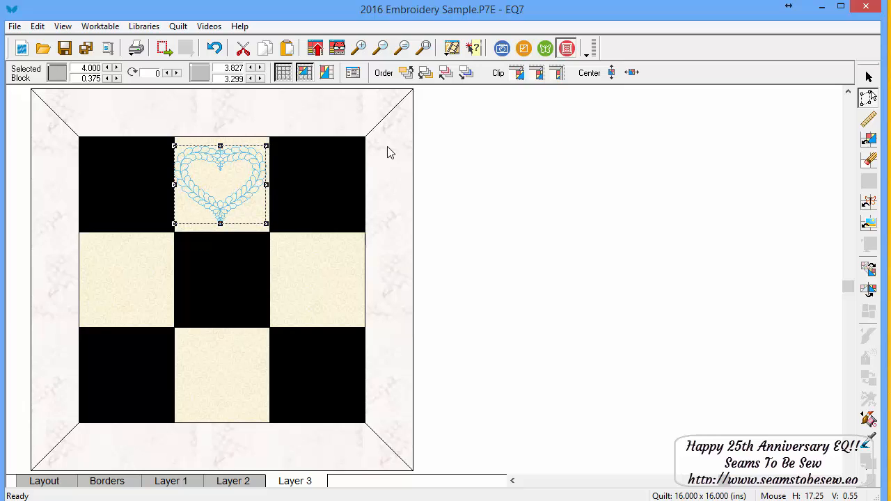
click(382, 156)
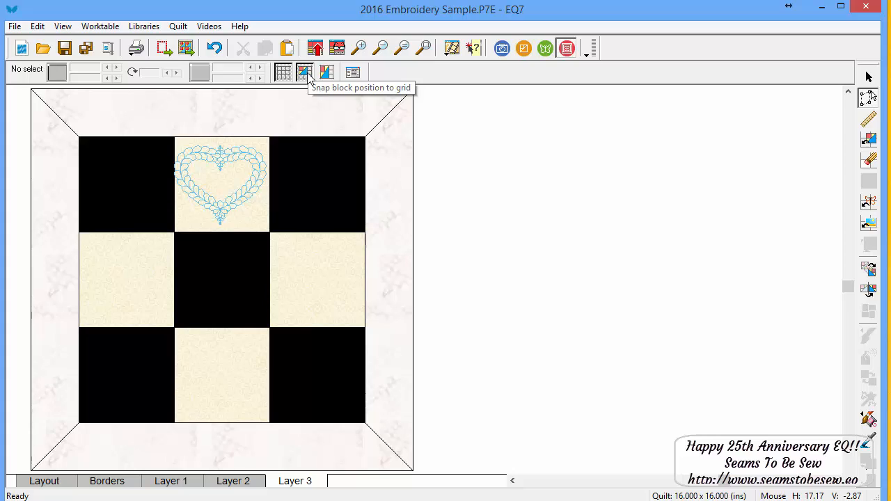
Step: Turn off snapping of block position to the grid and nudge the heart embroidery to horizontal position 4.125
click(253, 194)
key(Right)
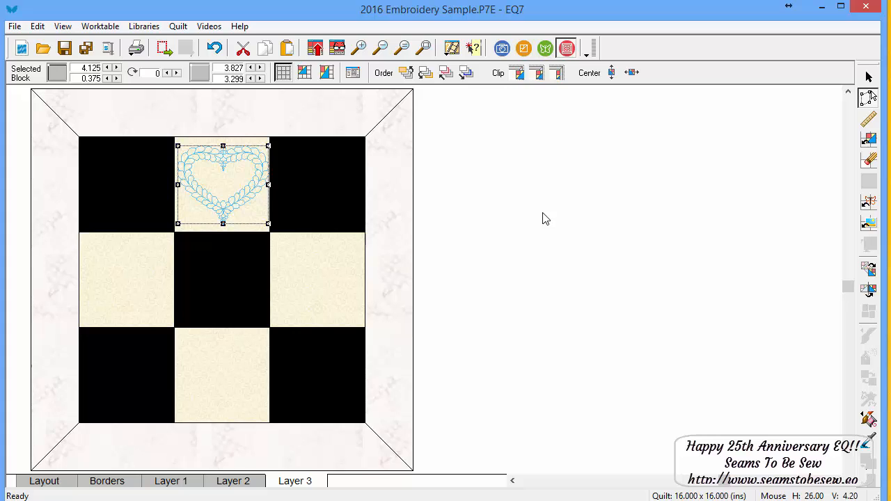
click(312, 181)
click(268, 167)
Step: Move the heart embroidery freely to about 4.096, 0.288, and turn snapping of block position to the grid back on
click(330, 72)
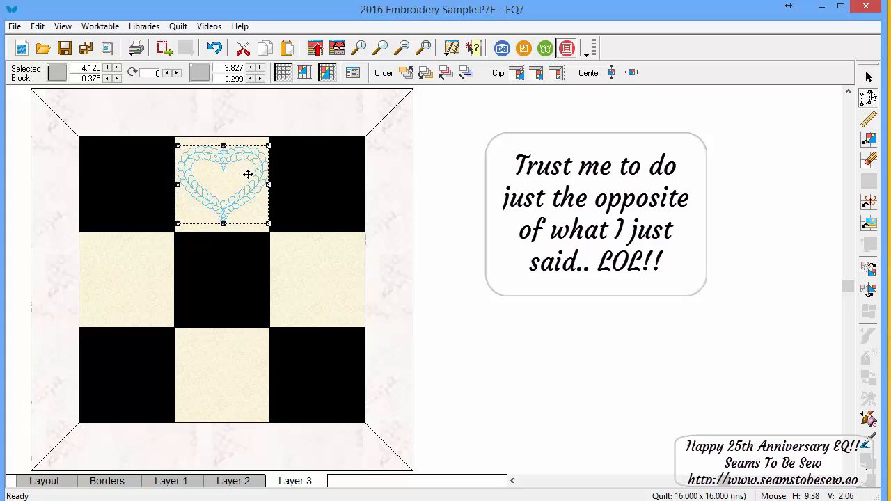
drag(247, 175, 246, 172)
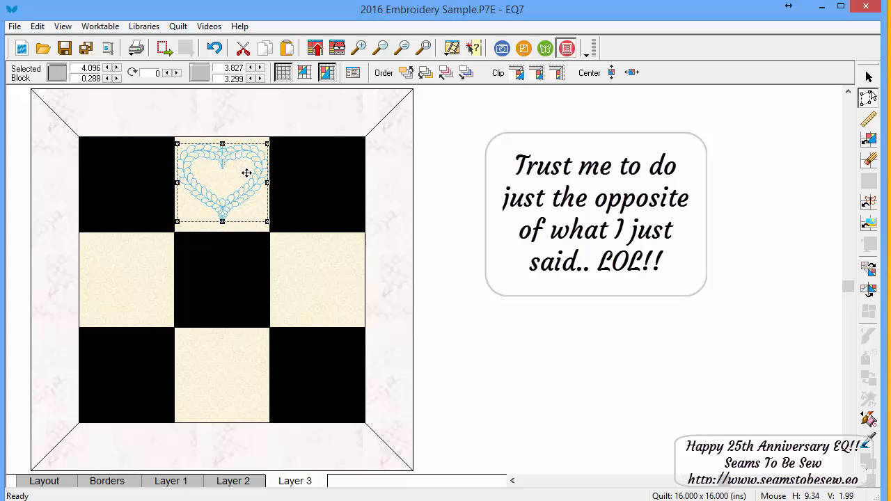
click(308, 77)
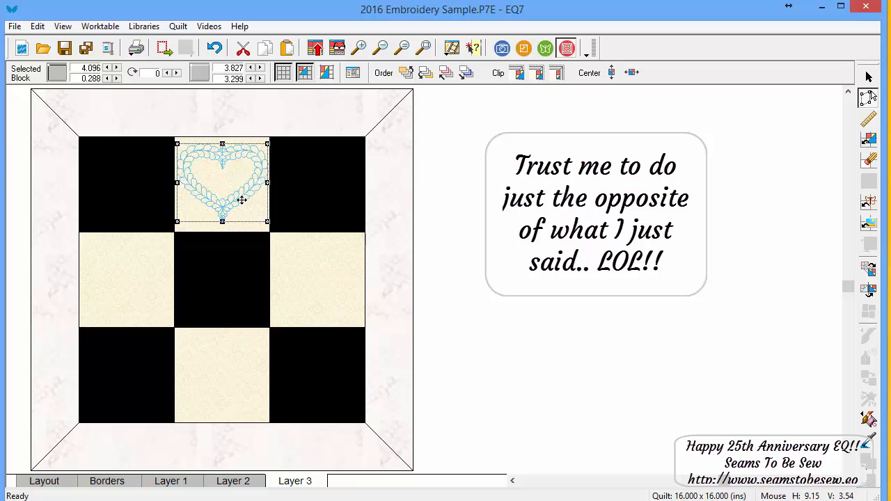
click(303, 204)
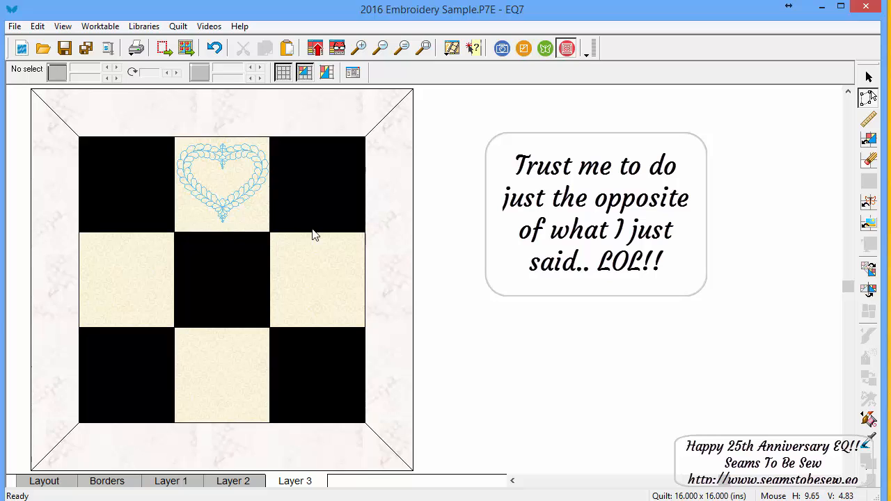
click(867, 139)
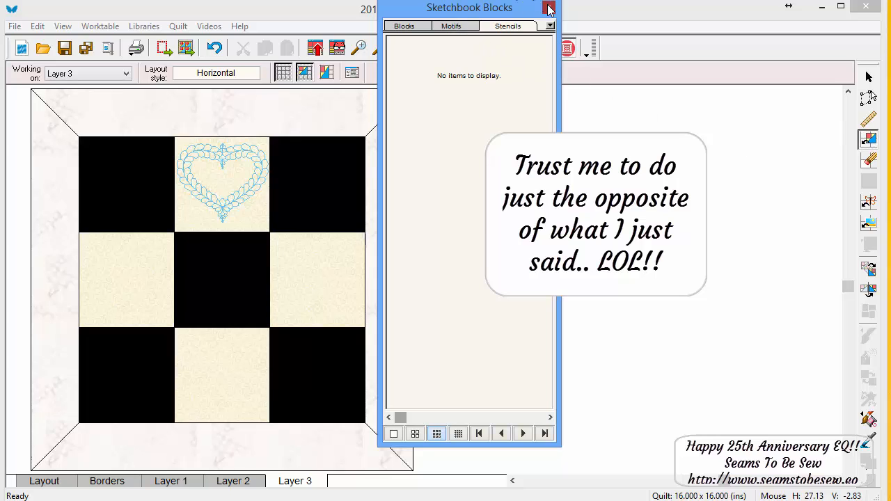
click(414, 28)
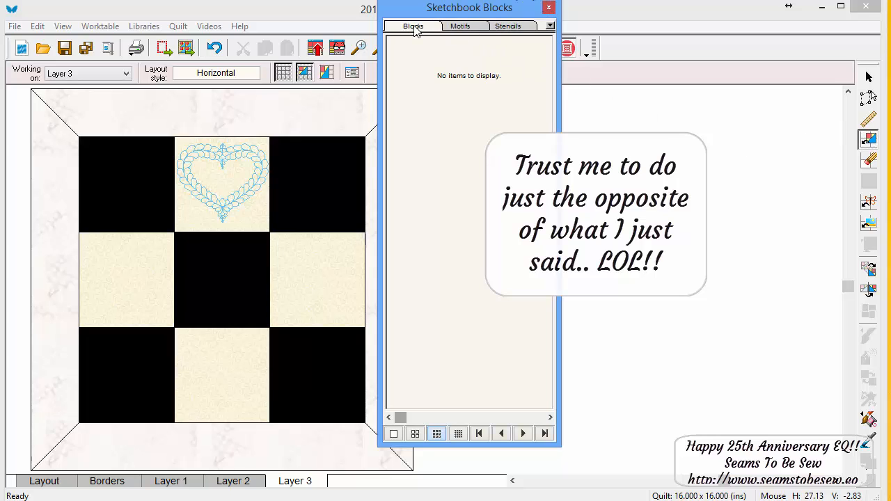
click(548, 7)
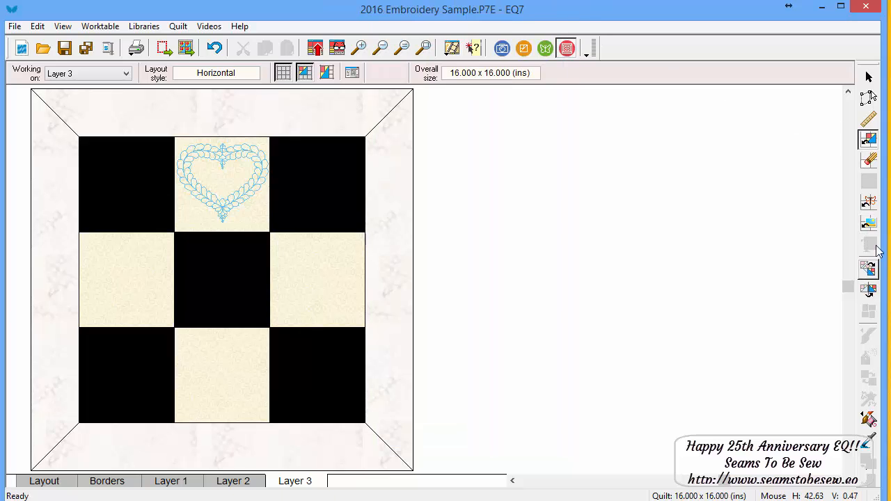
Step: Set the cornucopia embroidery from the Sketchbook over the top-left black square and the flower basket over the top-right one
click(869, 202)
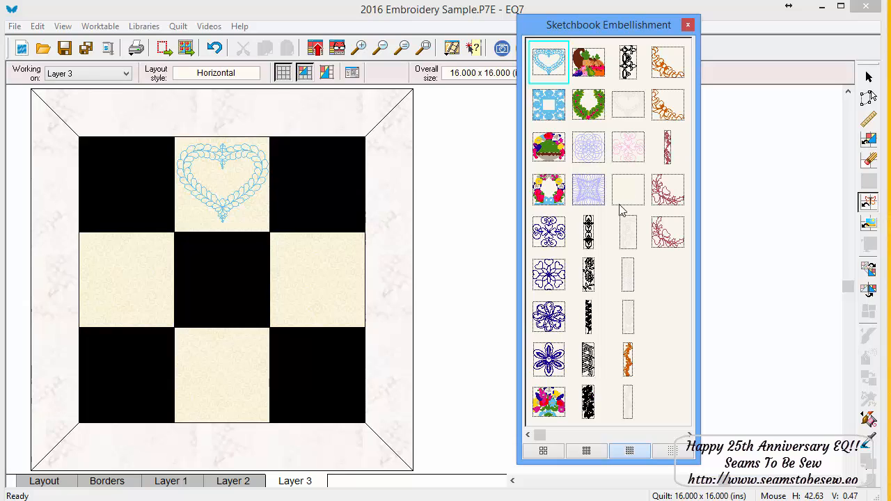
click(590, 71)
drag(590, 71, 87, 156)
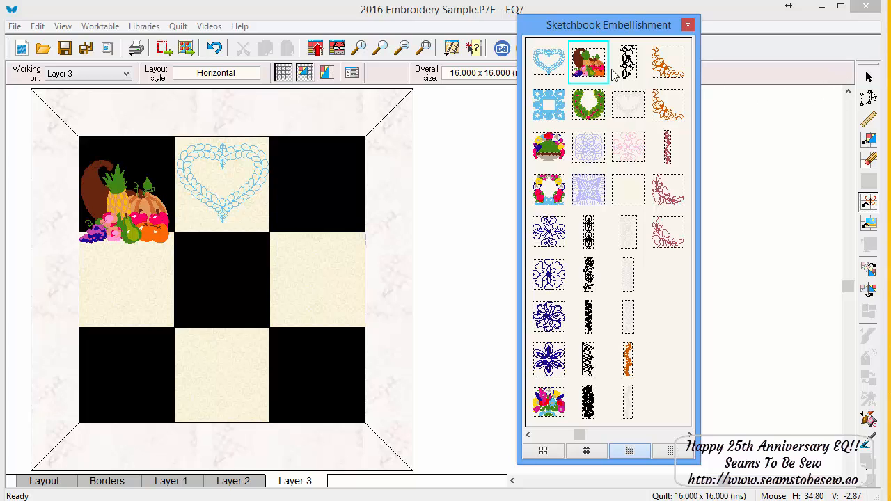
drag(534, 149, 283, 151)
Step: Set the green leaf wreath over the center square, the floral wreath over the bottom-left square and the bouquet over the bottom-right square
drag(588, 104, 199, 255)
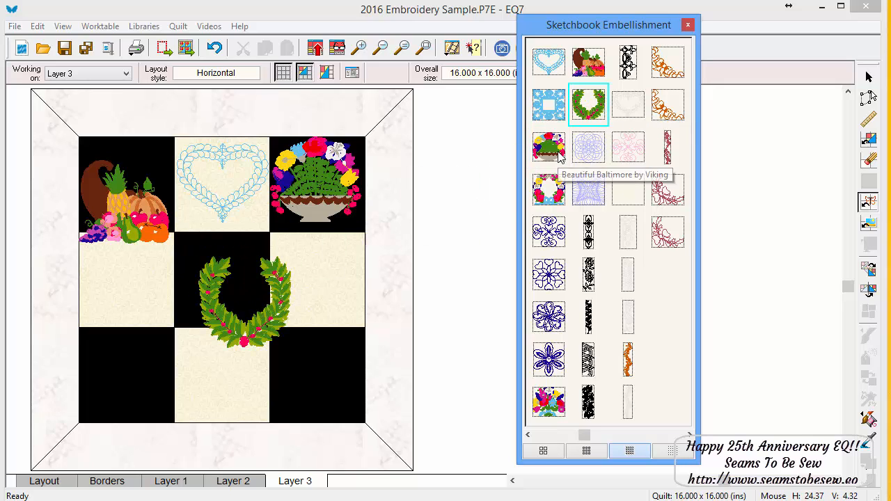
drag(554, 198, 95, 334)
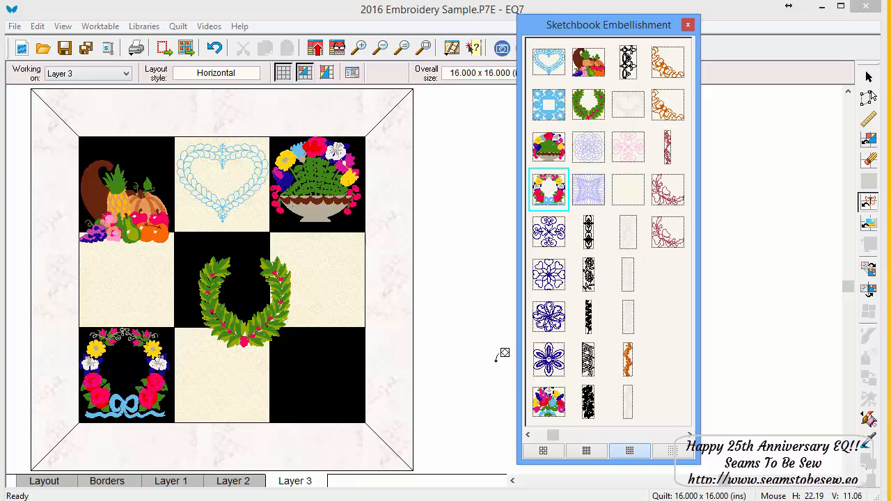
drag(557, 411, 290, 348)
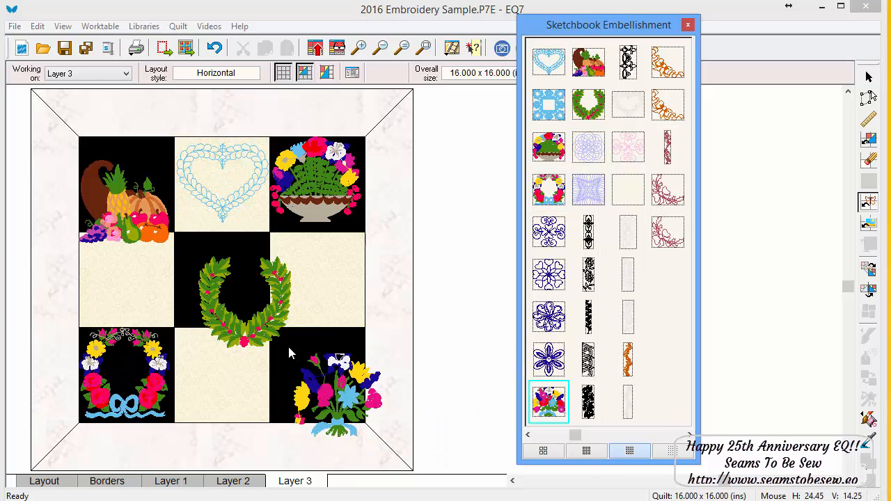
Step: Try setting the pink scroll and two lavender quilting designs over the middle-right, middle-left and bottom-center cream squares
click(632, 155)
drag(632, 155, 288, 248)
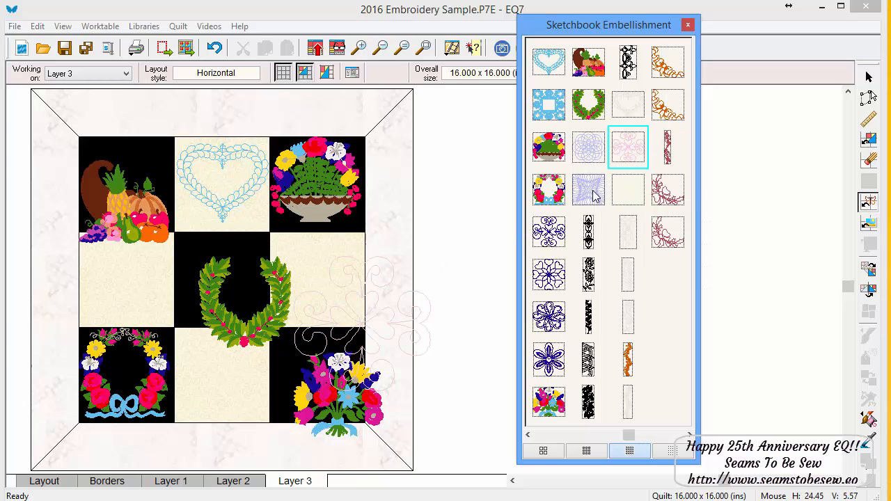
drag(588, 189, 78, 255)
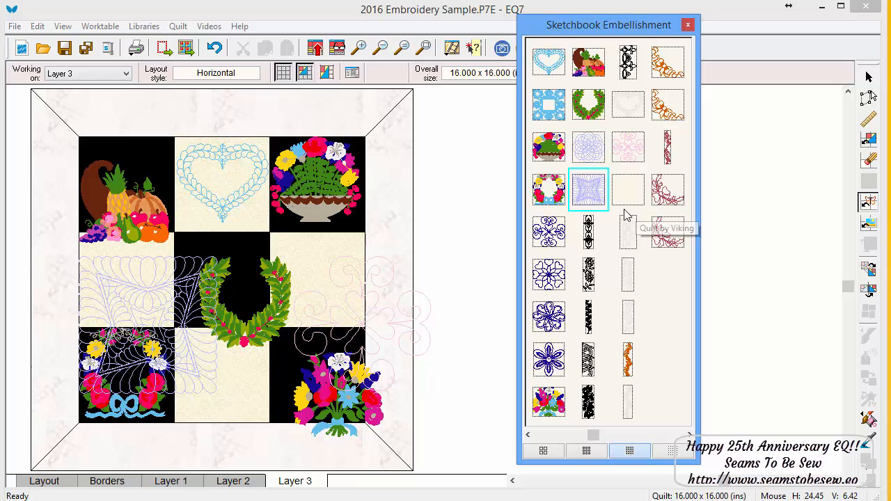
drag(590, 154, 164, 348)
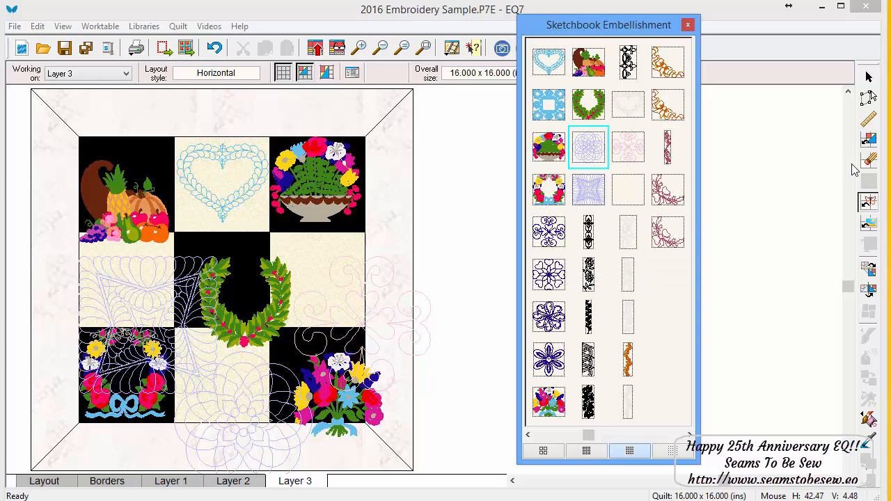
Step: Delete the two lavender quilting designs and the pink scroll design from Layer 3
click(868, 97)
click(179, 299)
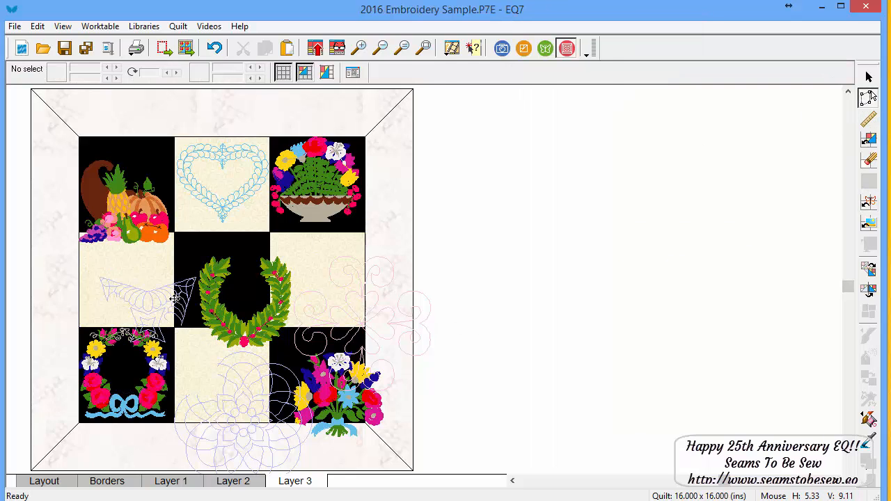
key(Delete)
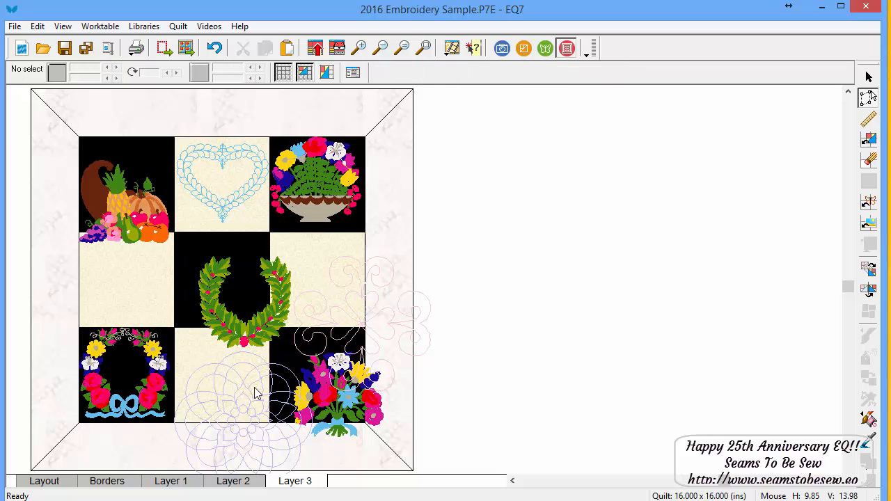
click(254, 392)
key(Delete)
click(386, 311)
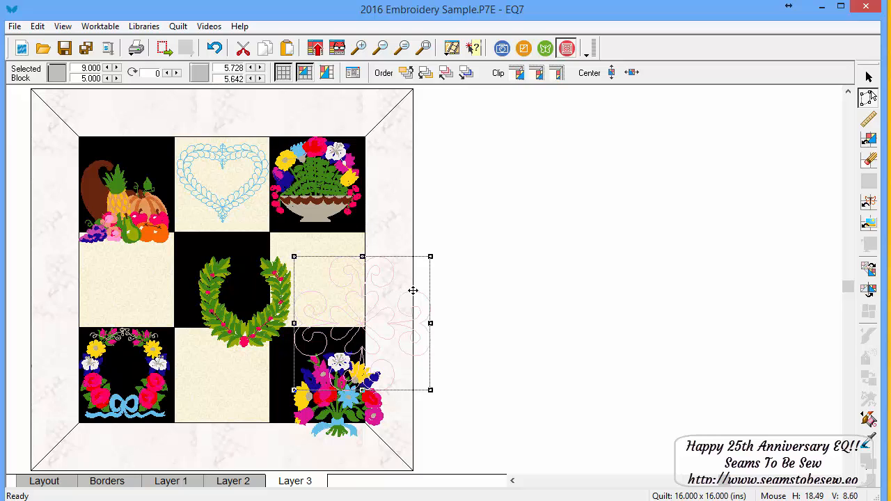
key(Delete)
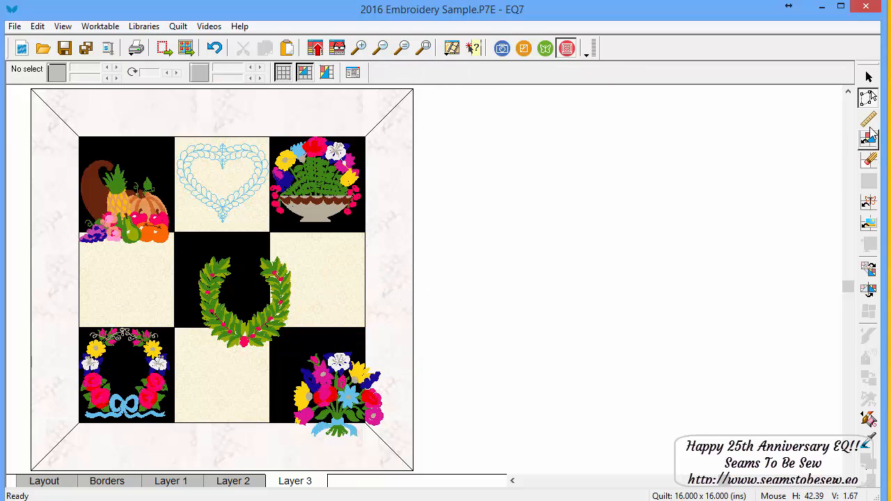
Step: Move the cornucopia embroidery up to position 0.000, 0.000 in the top-left square with the Adjust tool
click(868, 202)
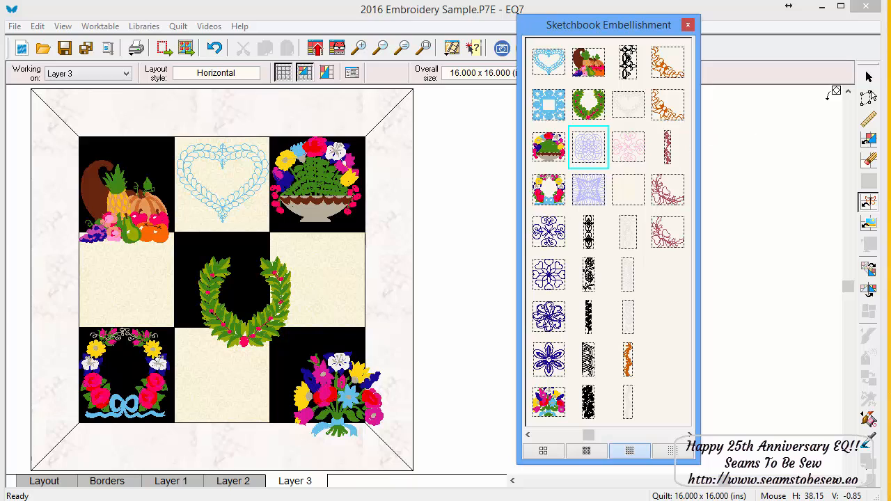
click(868, 98)
click(132, 218)
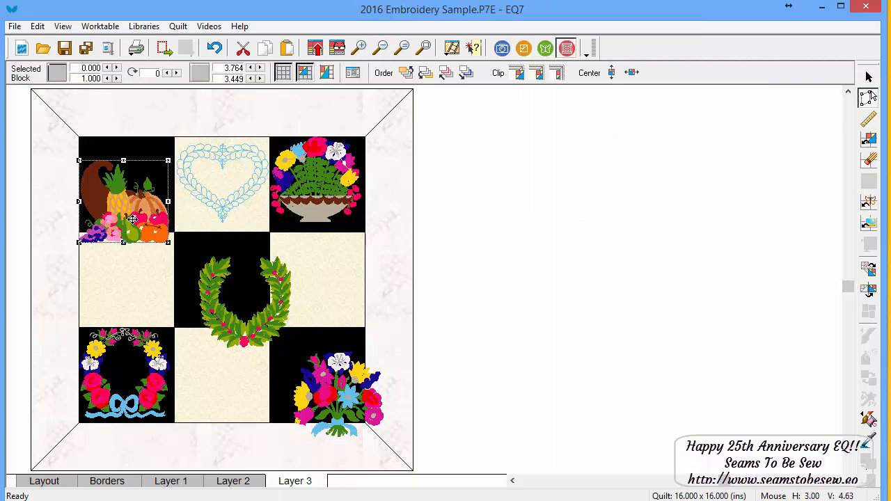
drag(131, 217, 128, 211)
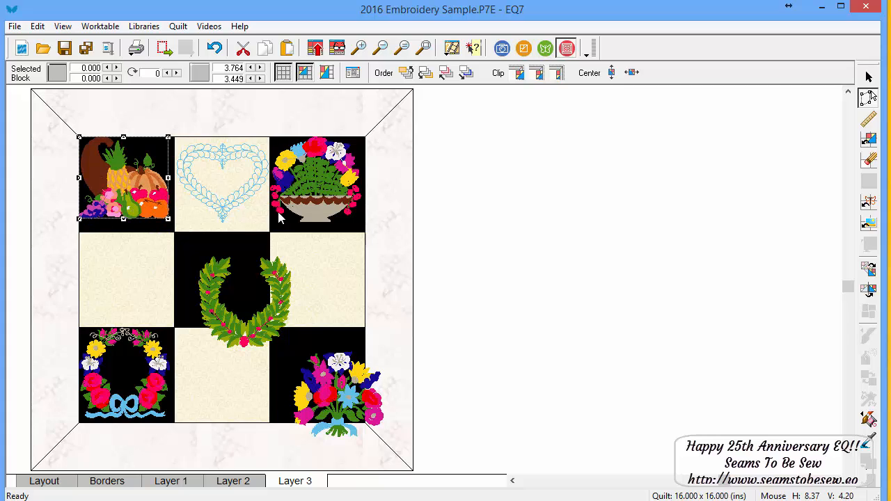
Step: Nudge the flower basket embroidery in the top-right square to position 8.125, 0.250
click(333, 208)
key(Down)
key(Down)
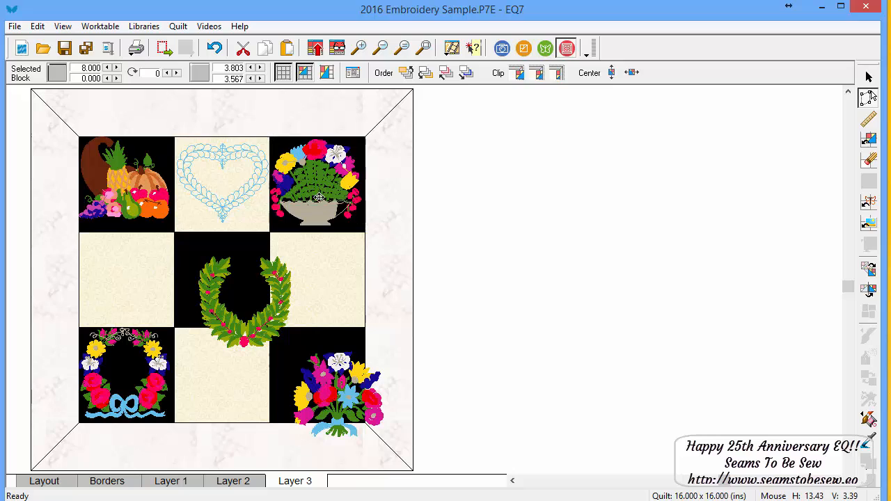
key(Right)
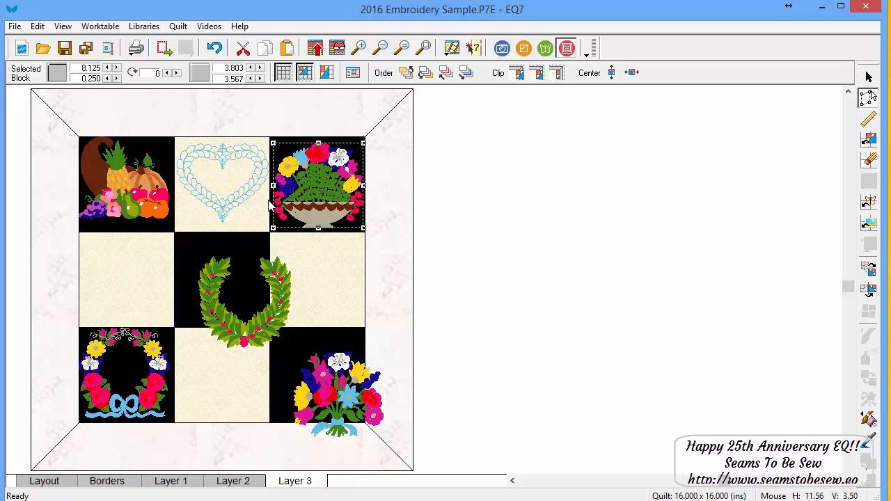
Step: Nudge the cornucopia embroidery slightly right and down so it sits inside the top-left black square
click(135, 200)
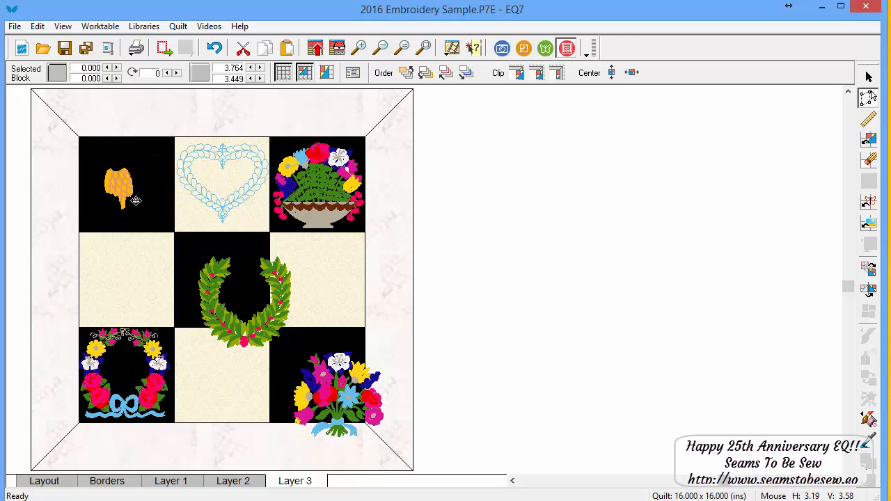
key(Down)
key(Right)
key(Down)
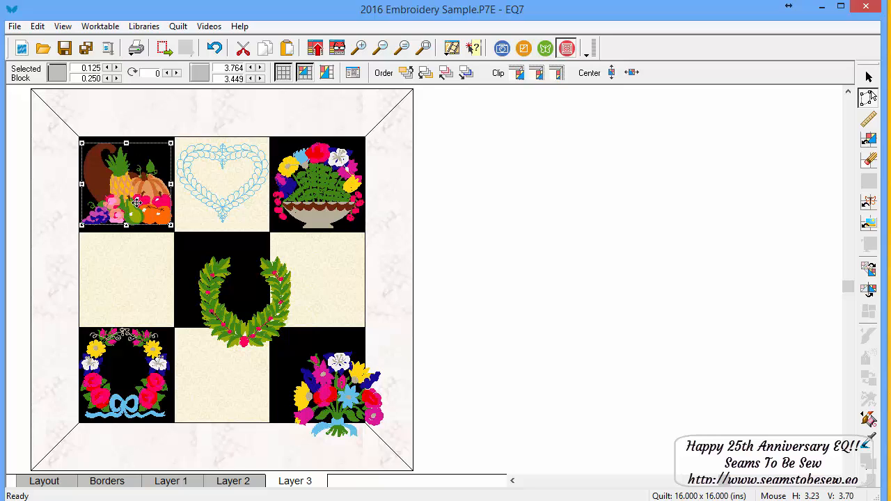
key(Down)
Step: Position the leaf wreath at 4.000, 4.000, the bouquet at 8.125, 8.125 and the ribboned floral wreath at 0.125, 8.125 inside their black squares
click(246, 330)
drag(246, 329, 228, 311)
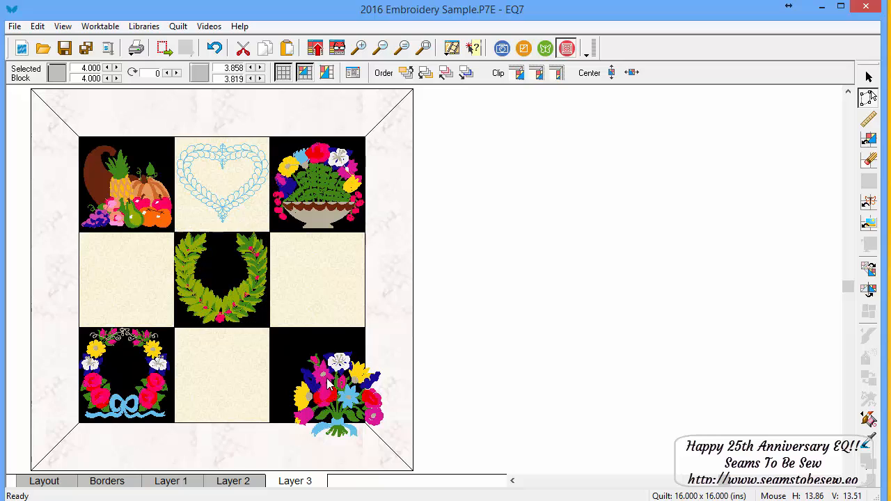
click(348, 393)
drag(348, 393, 330, 383)
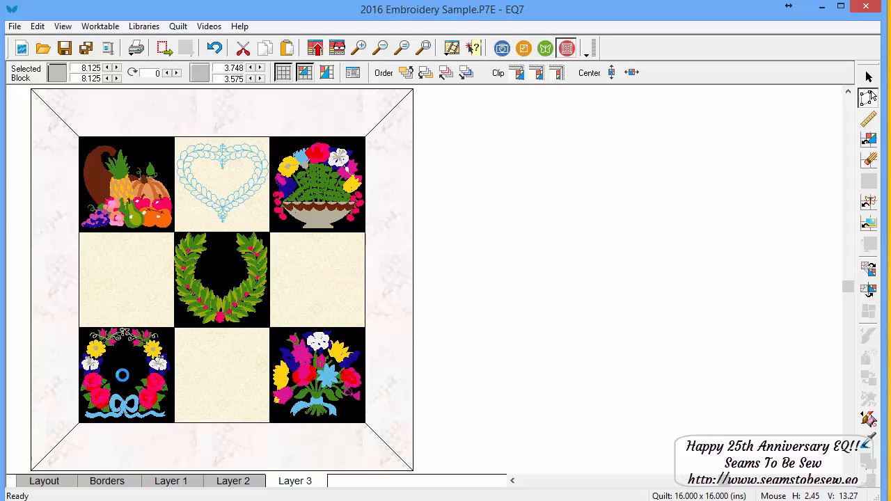
drag(124, 375, 135, 376)
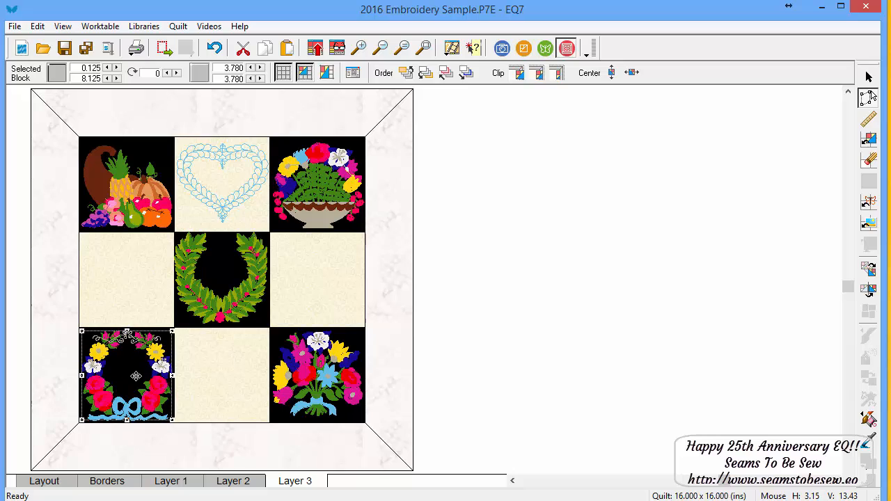
click(470, 277)
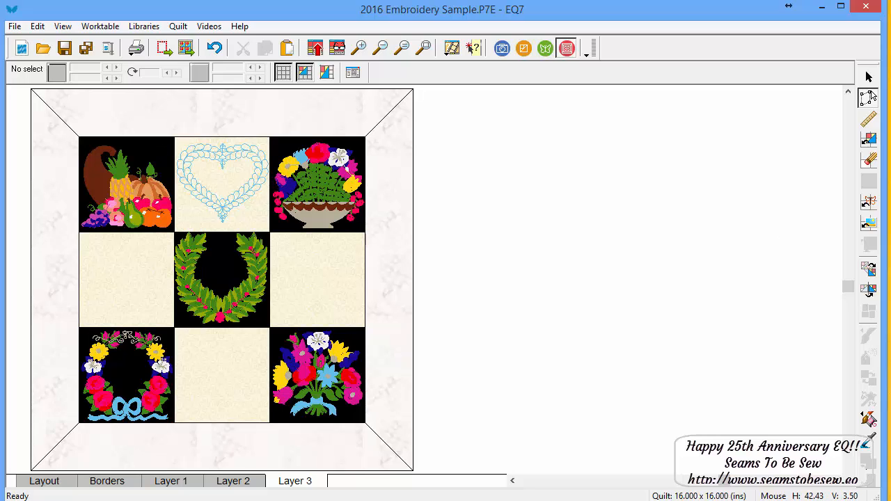
Step: Set the blue four-scroll quilting design over the middle-right cream square and shrink it to about 3.859 by 3.776
click(869, 202)
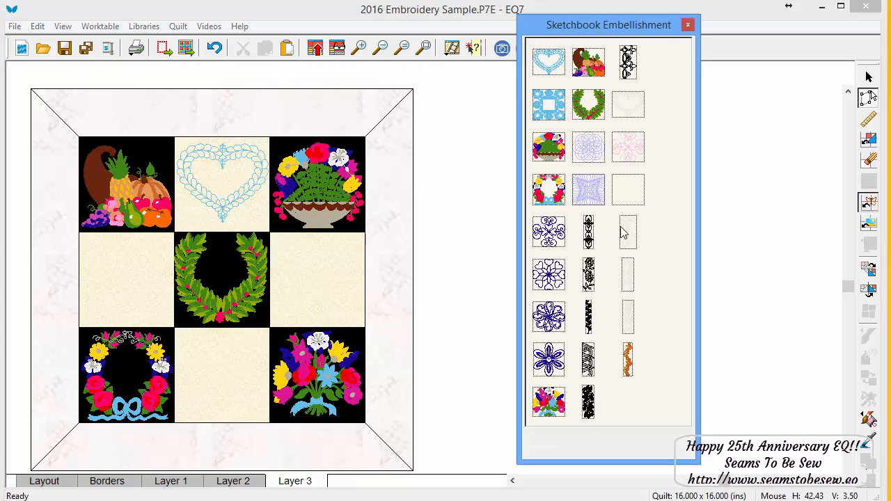
drag(548, 232, 270, 240)
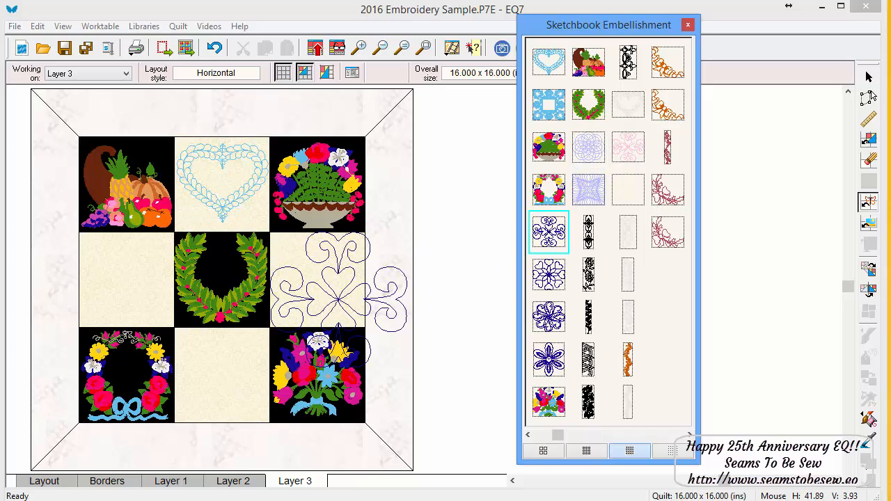
click(868, 98)
click(341, 293)
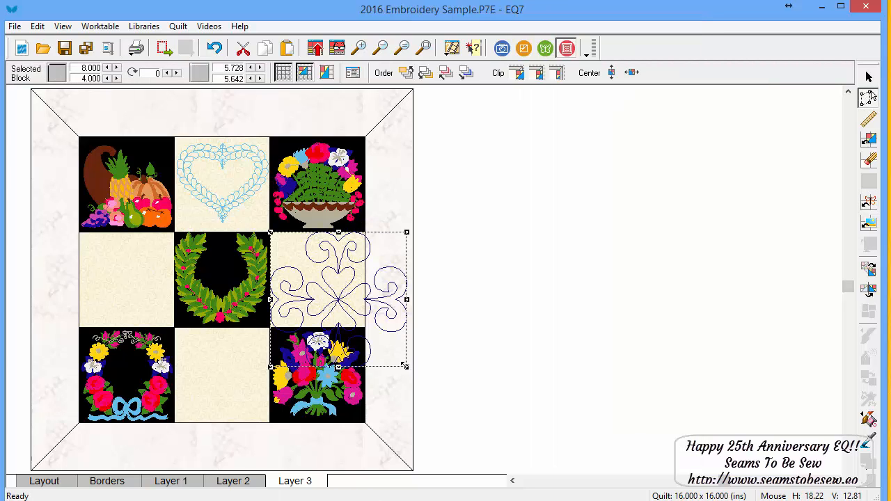
drag(403, 365, 360, 320)
drag(327, 282, 330, 284)
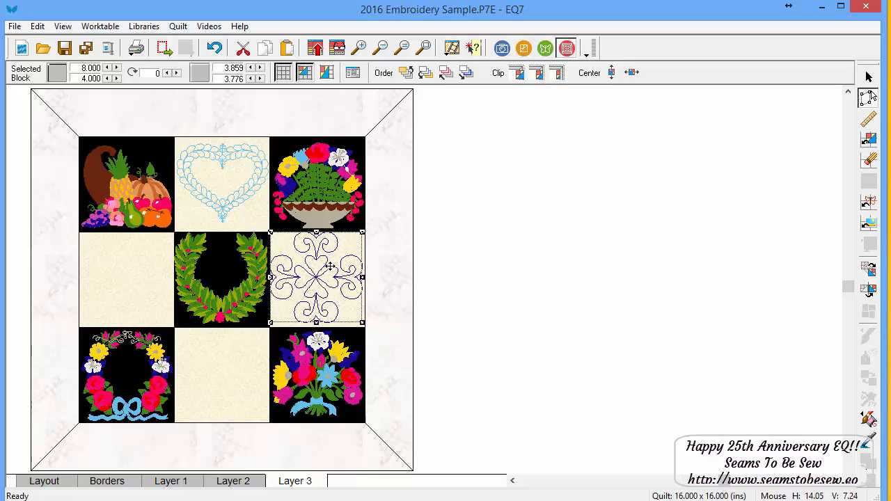
drag(362, 277, 361, 279)
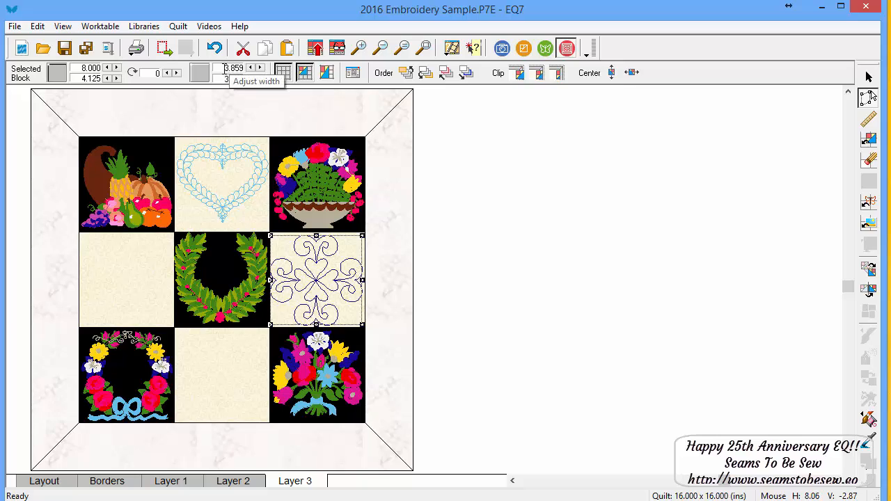
Step: Set the blue scroll design's width and height to 4.000 and align it to position 8.000, 4.000
double_click(224, 68)
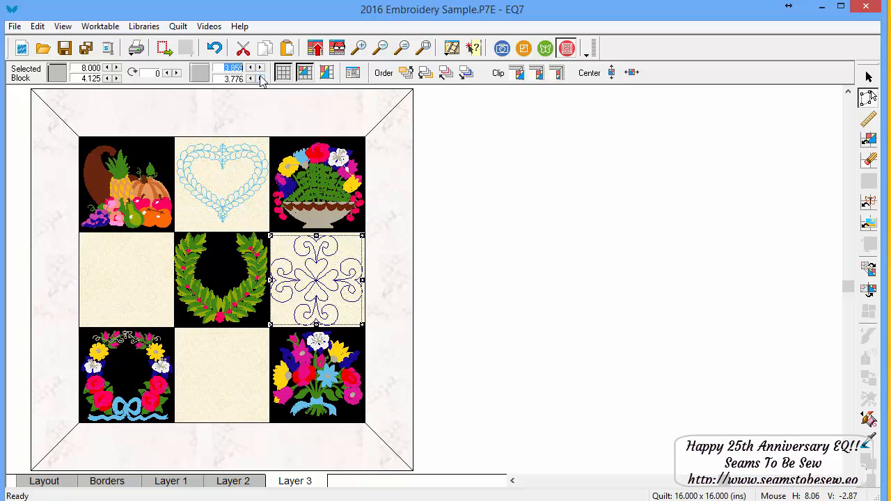
text(4.)
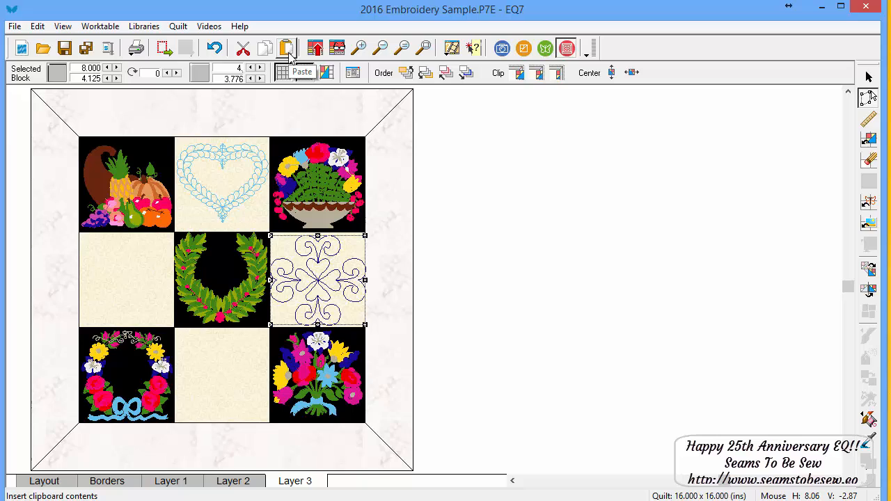
text(4.)
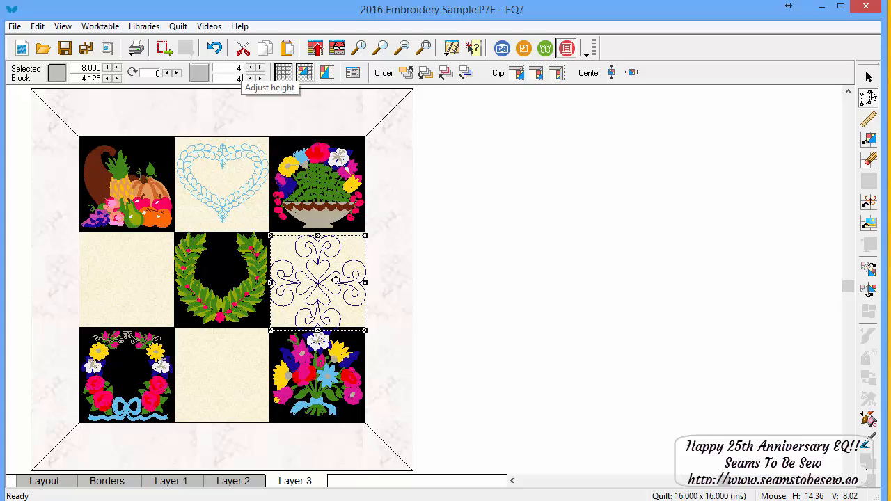
drag(331, 282, 330, 279)
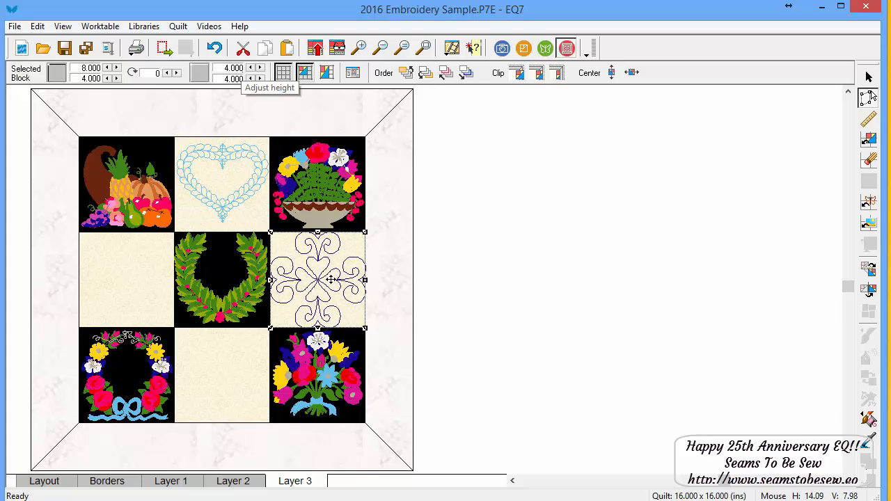
click(442, 252)
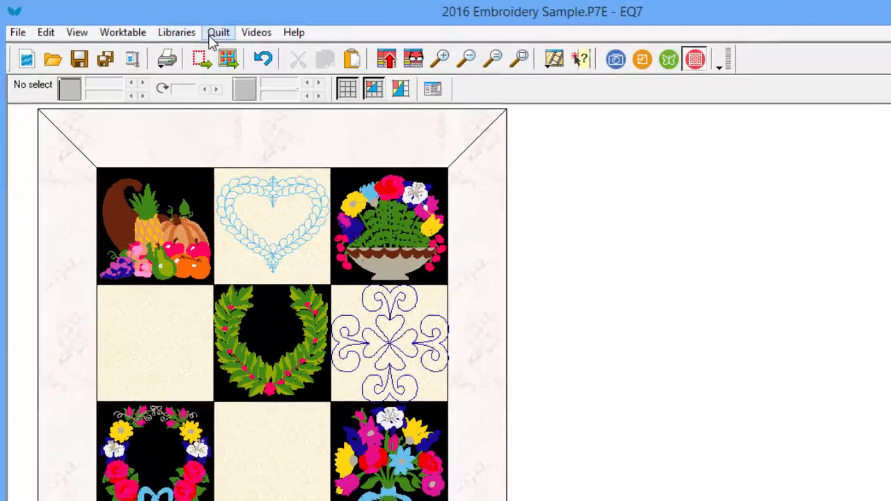
Step: Configure the Setting Blocks options so drag-and-drop designs use a width and height of 4 inches
click(211, 33)
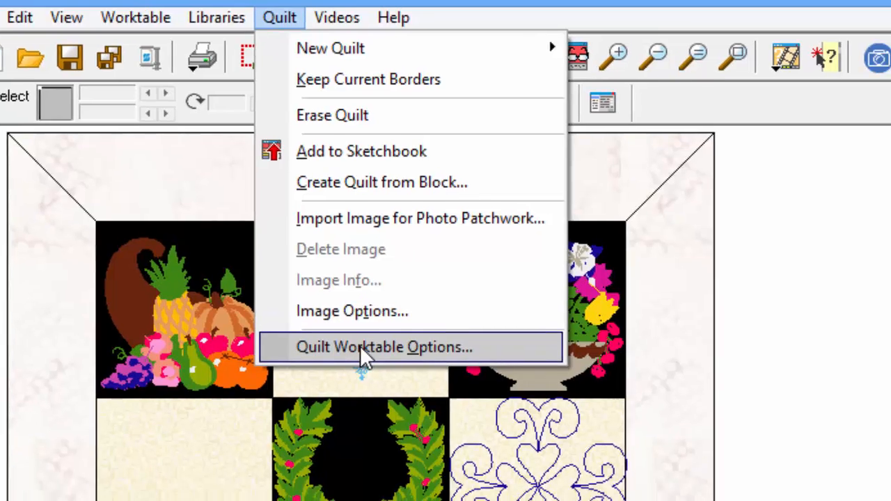
click(407, 383)
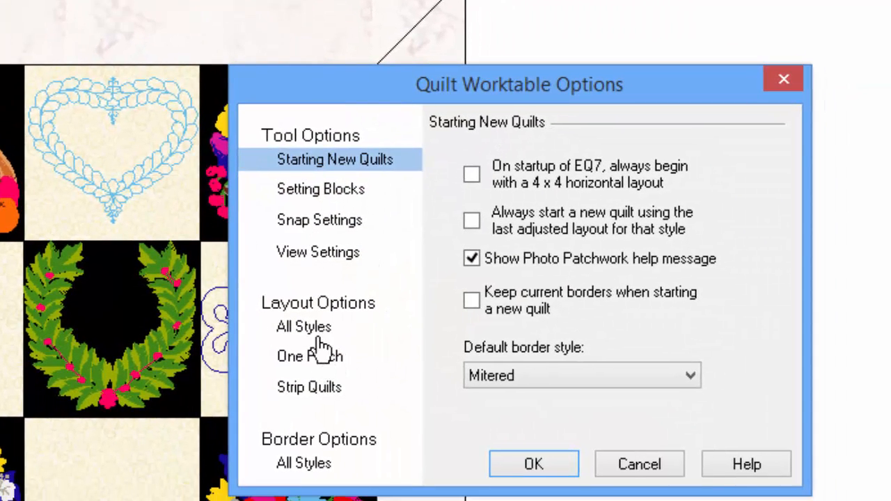
click(324, 195)
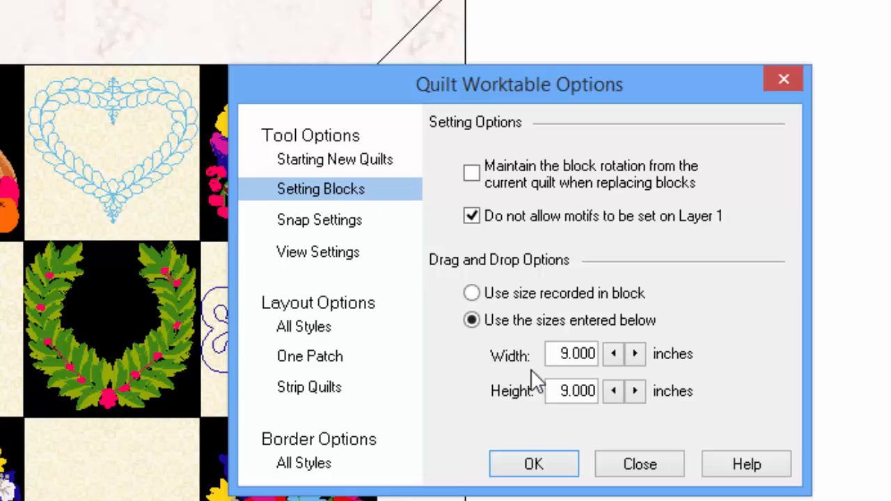
click(565, 354)
text(4)
key(Tab)
text(4)
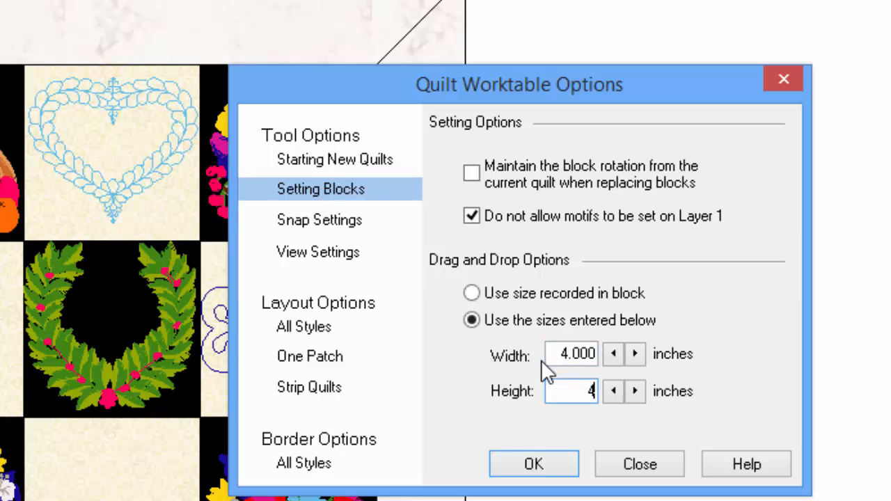
click(533, 463)
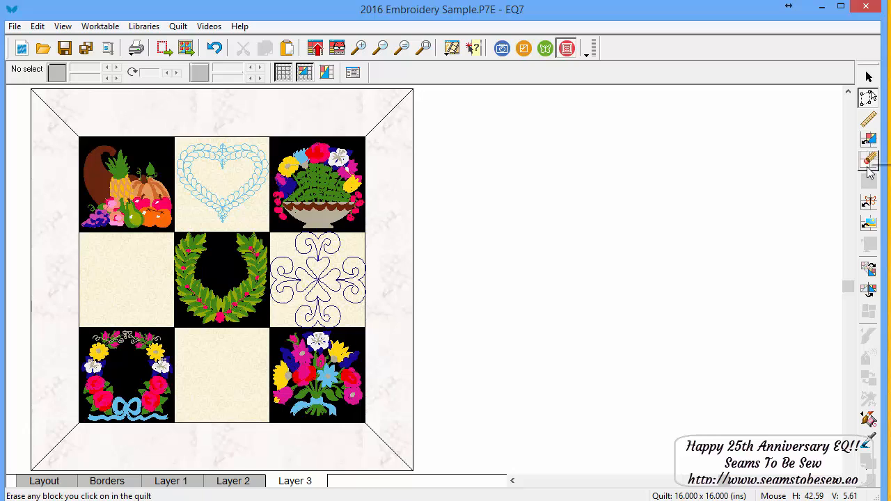
Step: Set the blue heart-and-petal design on the middle-left cream square and the pink scroll design on the bottom-center cream square
click(867, 203)
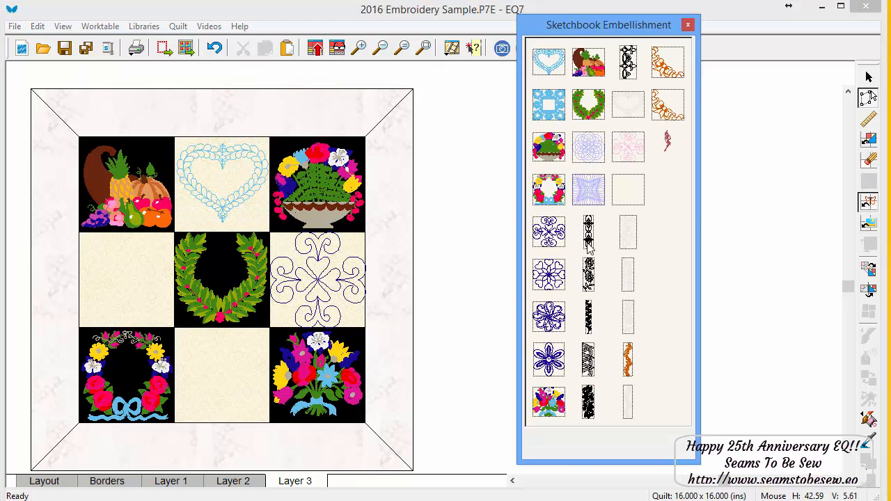
drag(549, 273, 77, 233)
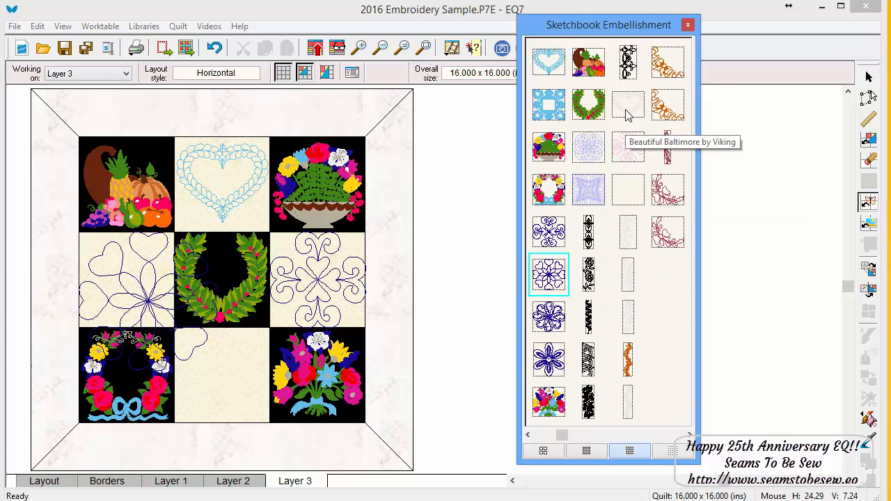
drag(626, 152, 197, 349)
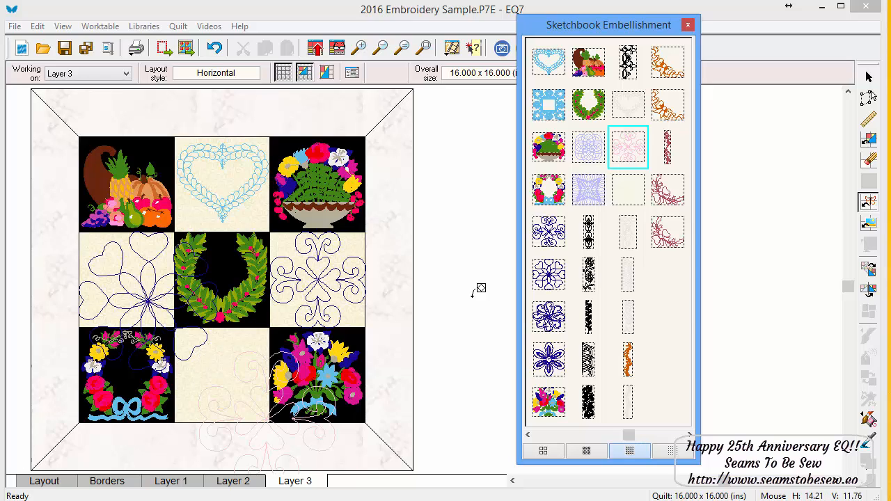
click(688, 26)
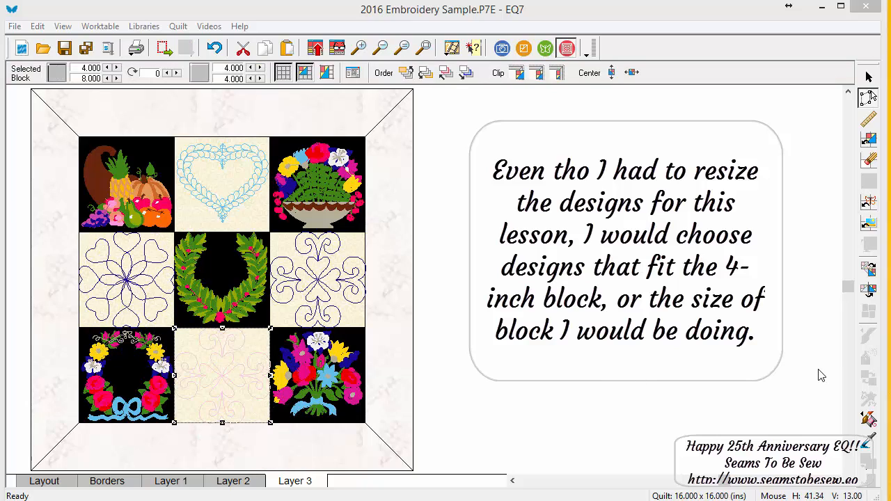
Step: Recolor the quilting designs in all four cream squares with YLI White thread
click(868, 418)
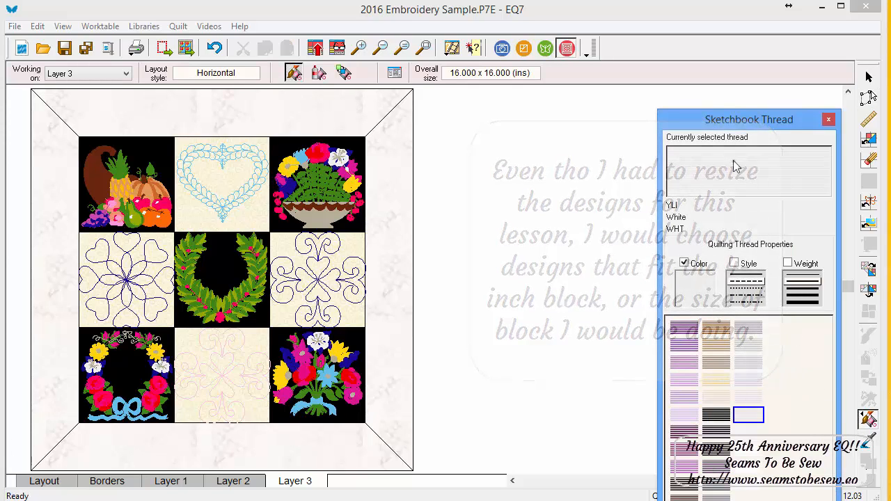
drag(743, 123, 556, 46)
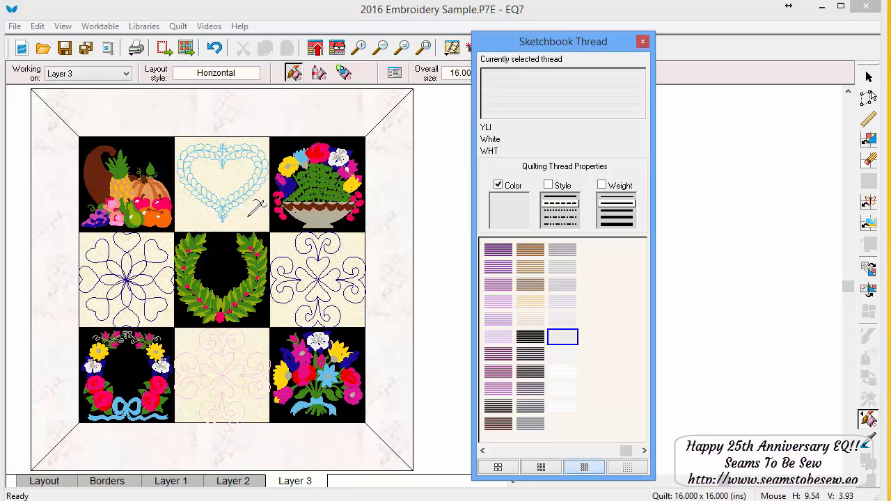
click(332, 239)
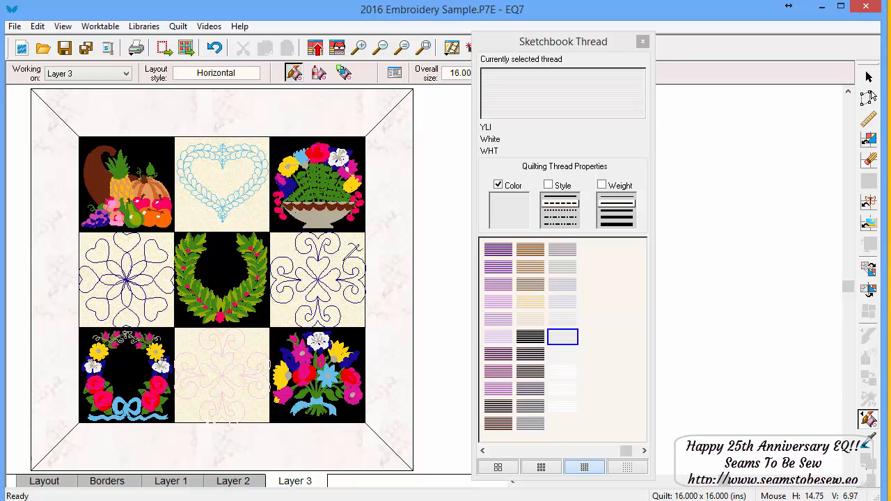
click(359, 47)
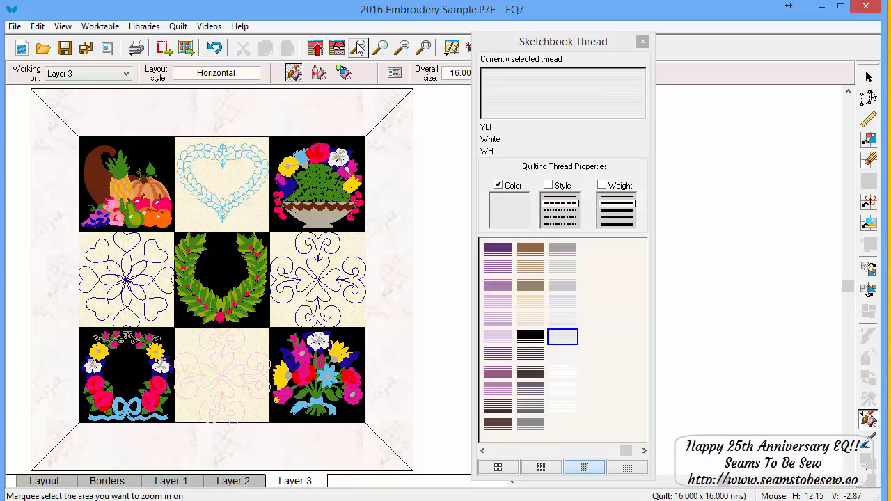
drag(69, 123, 383, 430)
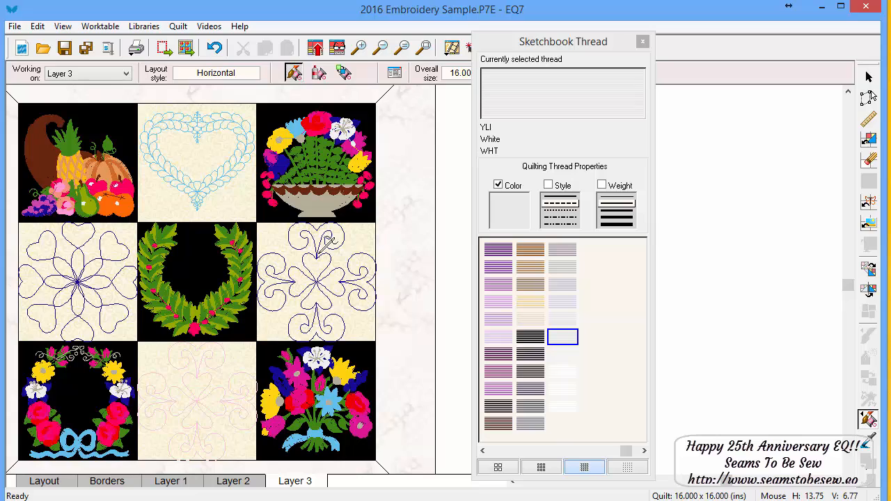
click(324, 245)
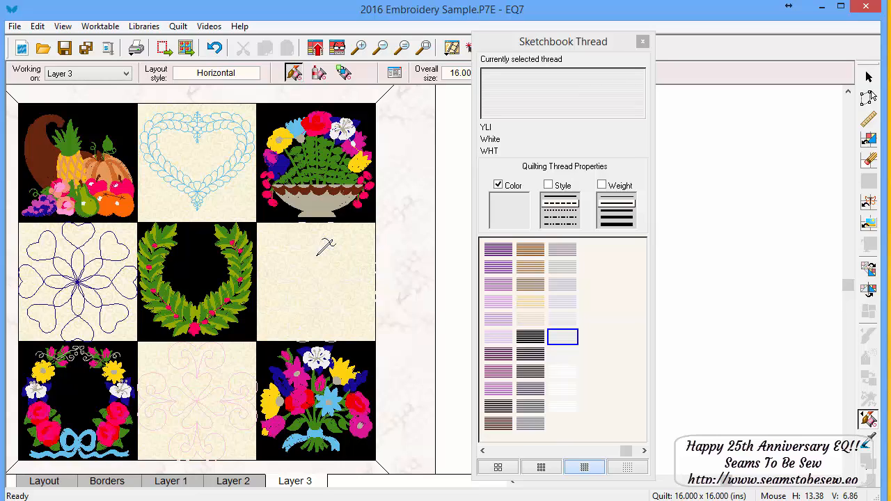
click(209, 178)
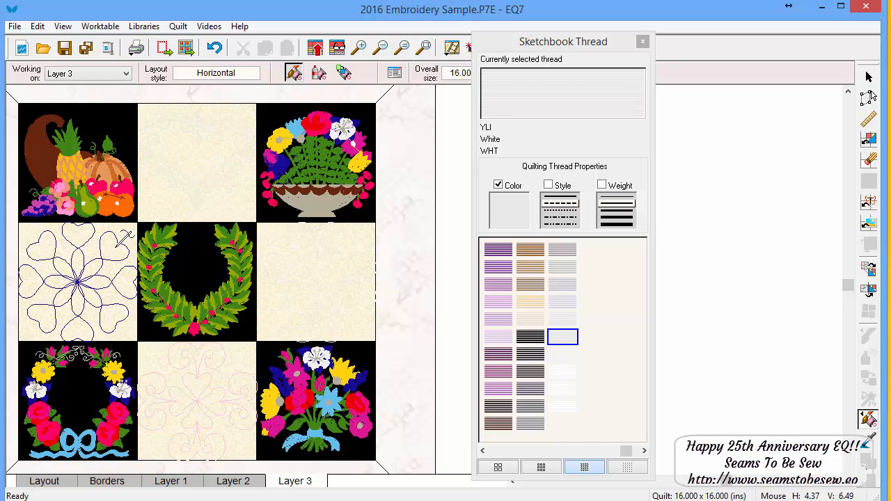
click(125, 235)
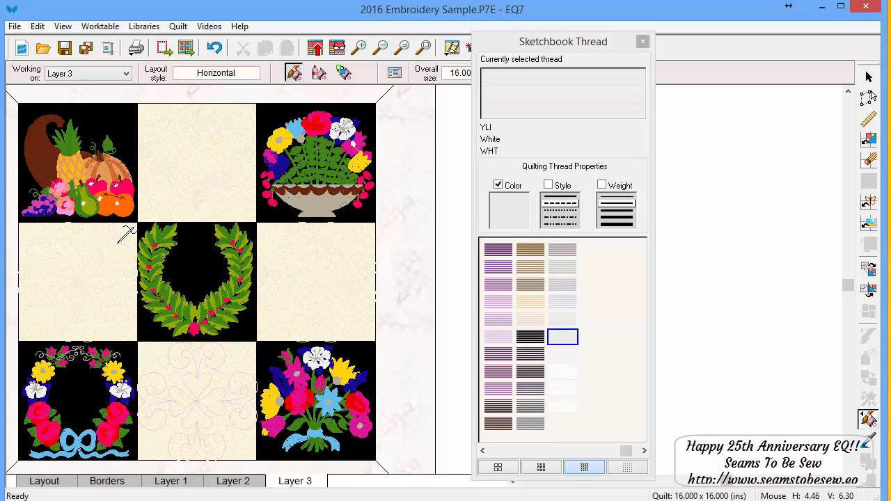
click(208, 373)
Step: Switch to Layer 1 and fit the whole quilt in view
click(173, 481)
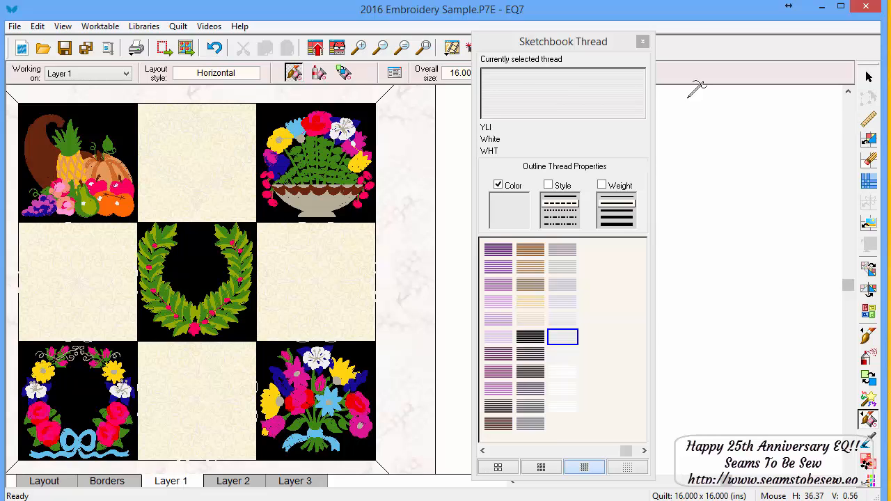
click(423, 47)
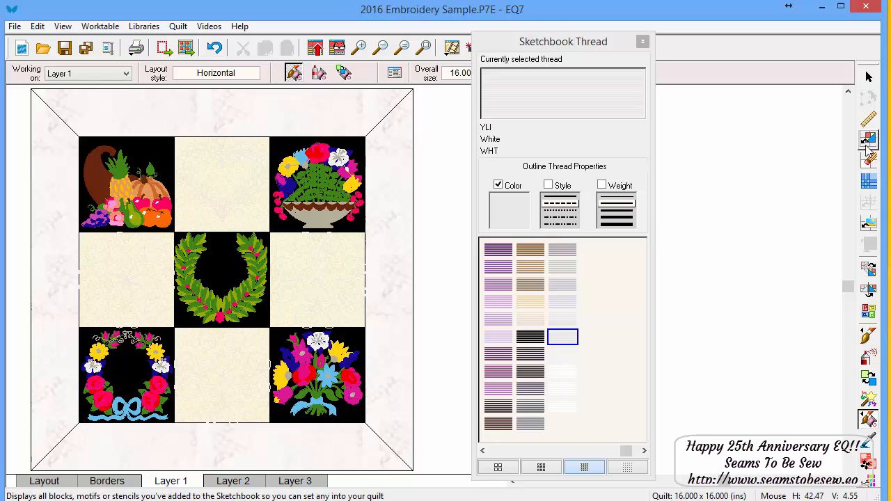
Step: Recolor the middle-left cream square with the purple fabric and the top-center cream square with the red fabric
click(868, 336)
drag(722, 35, 542, 33)
click(492, 410)
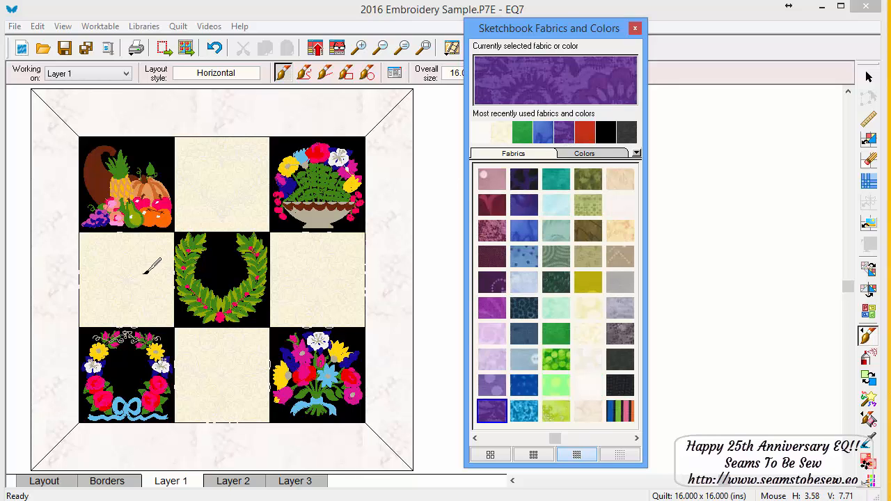
click(151, 265)
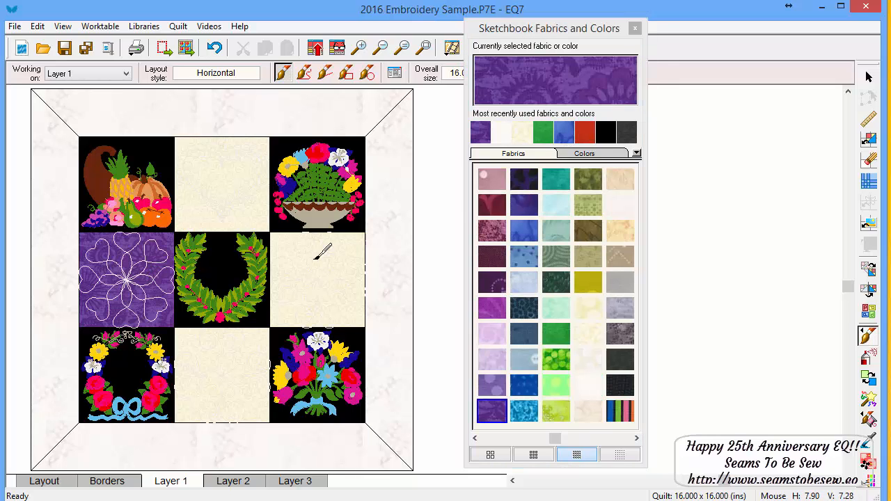
click(583, 135)
click(218, 193)
Step: Recolor the middle-right cream square with the blue fabric and the bottom-center cream square with the green fabric
click(590, 136)
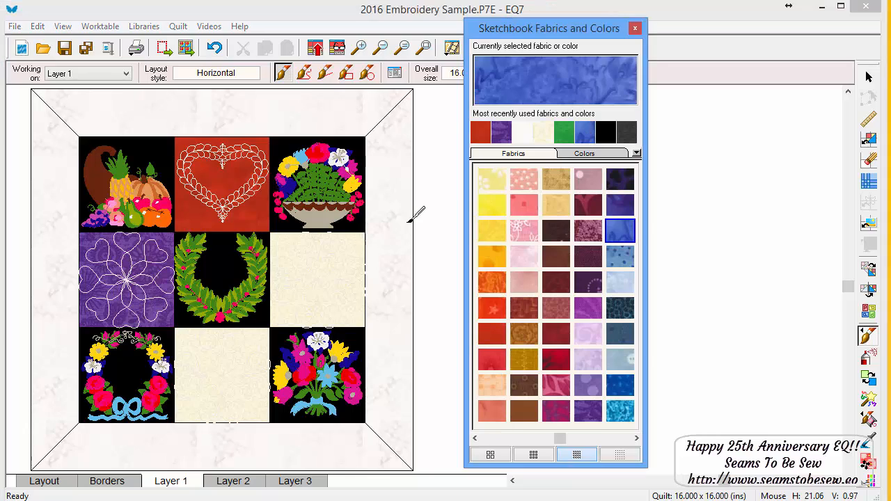
click(358, 243)
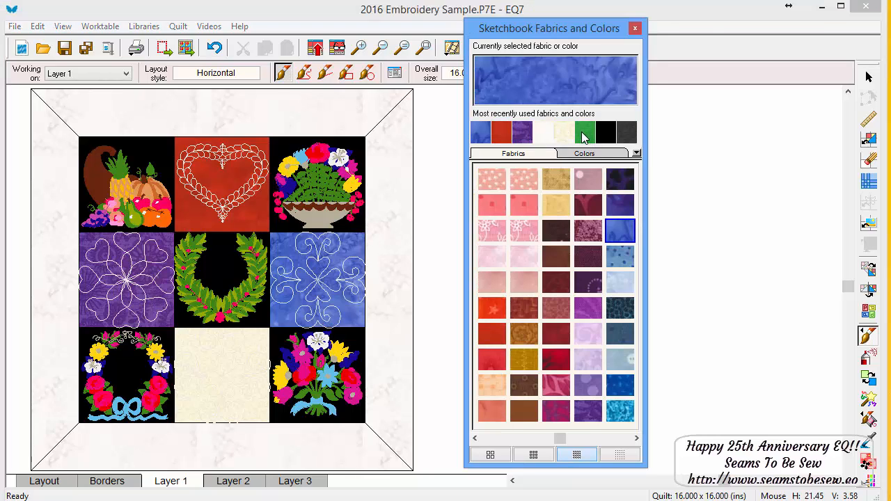
click(583, 134)
click(258, 357)
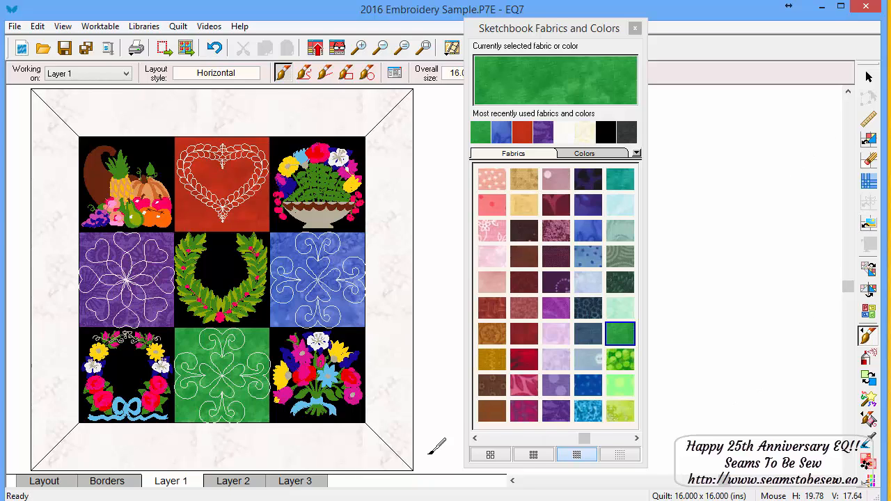
Step: Switch to Layer 3 and set the smaller orange floral corner embroidery on the lower-left border corner
click(287, 482)
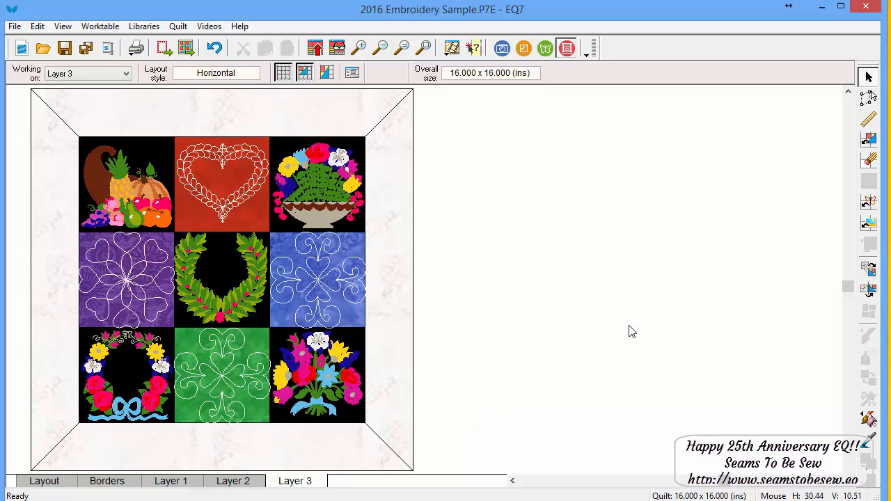
click(869, 203)
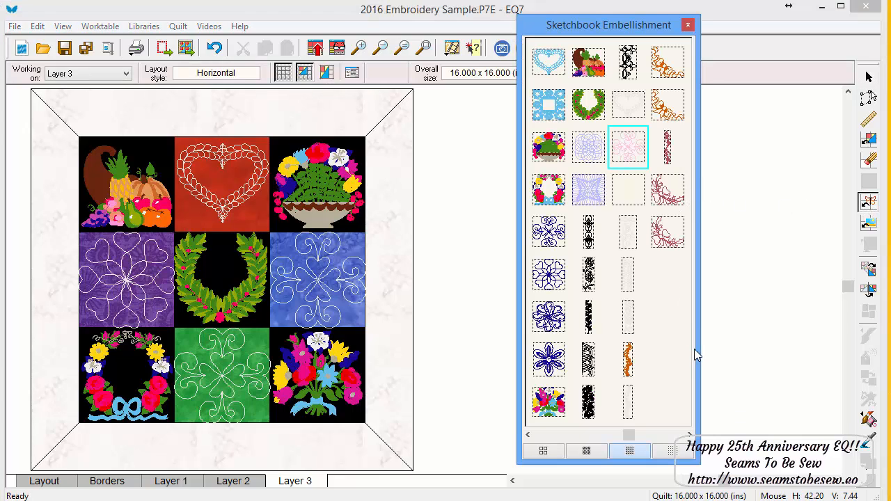
click(630, 232)
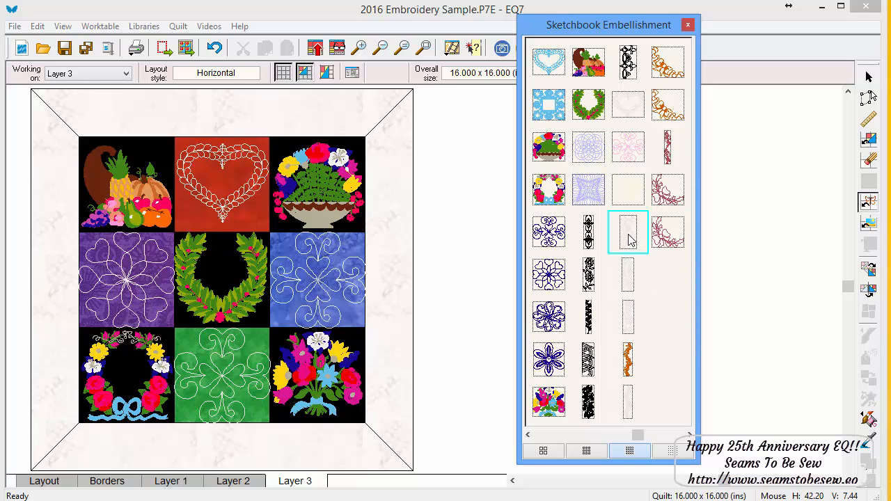
drag(626, 235, 625, 258)
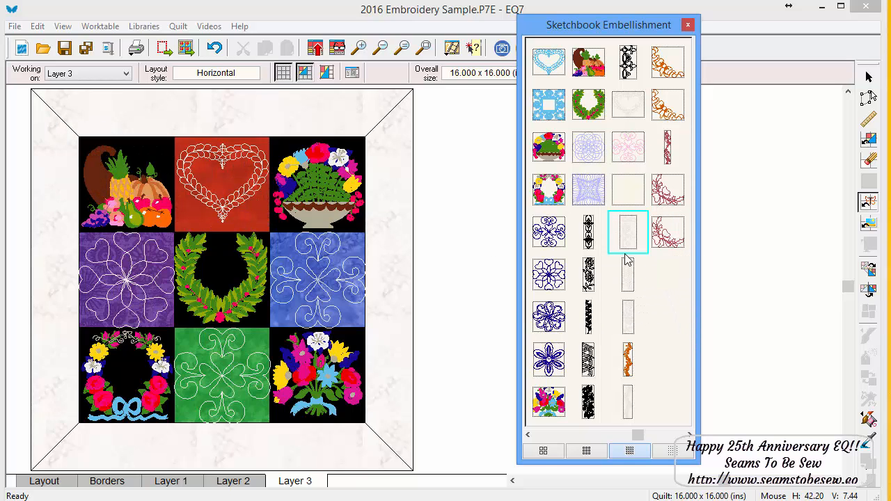
click(634, 401)
click(666, 110)
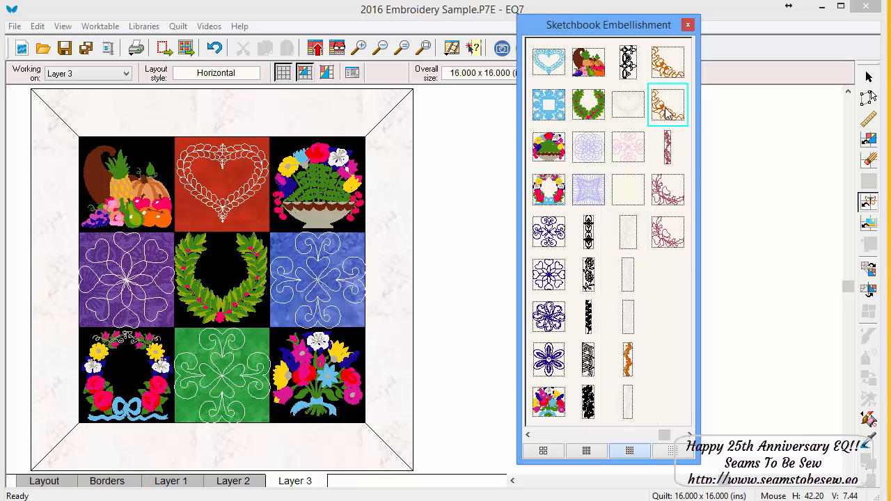
mouse_move(661, 113)
mouse_down()
mouse_move(89, 387)
mouse_move(45, 395)
mouse_up()
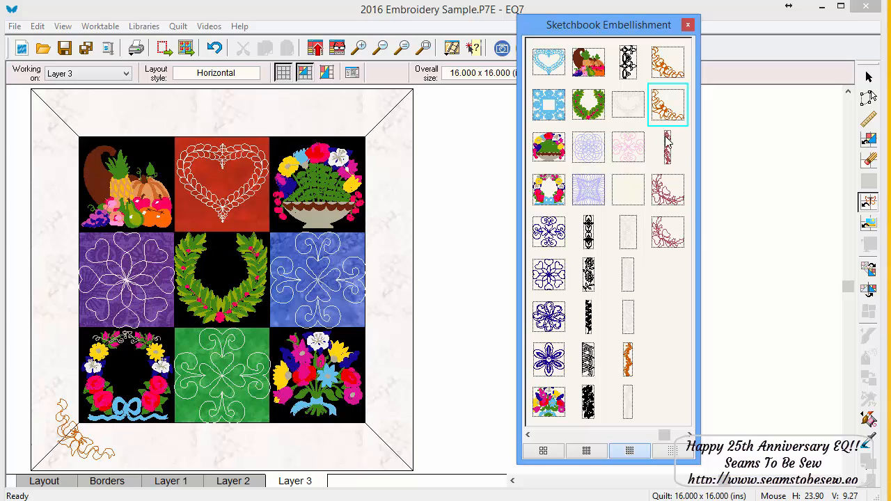
Step: Set the pink and orange vertical floral border designs along the right border, and delete the pink one
drag(672, 156, 359, 326)
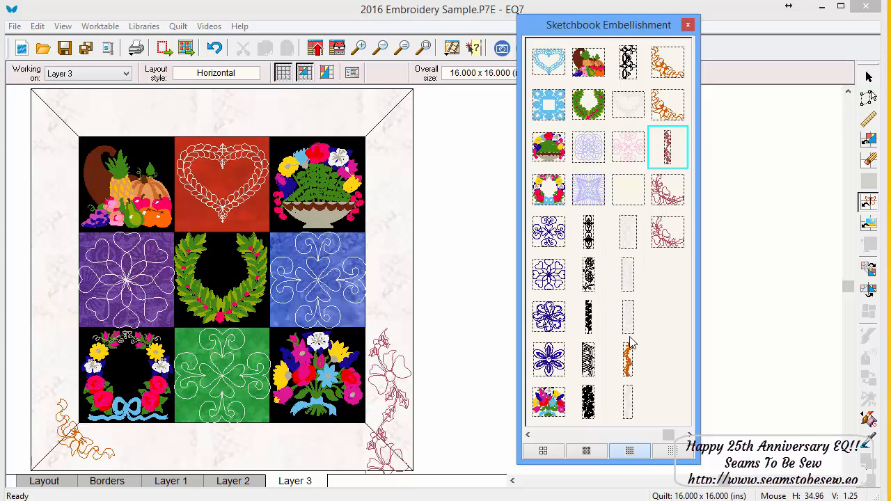
drag(628, 359, 356, 230)
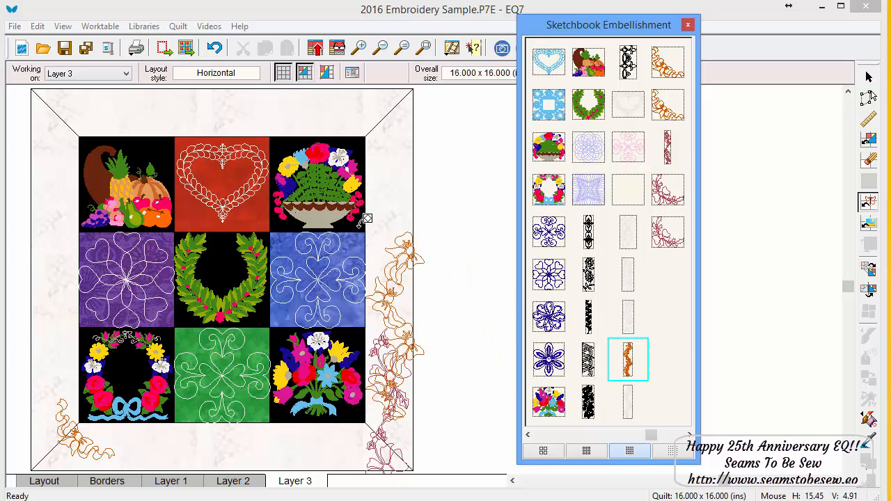
click(868, 78)
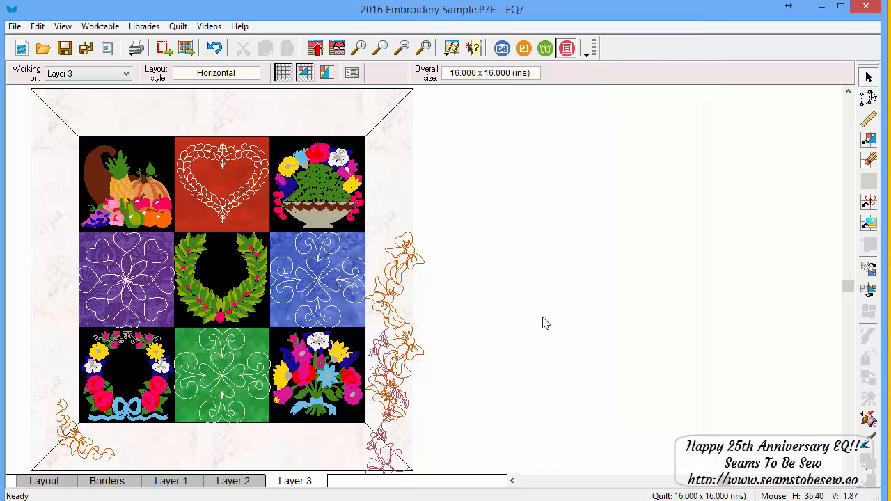
click(868, 99)
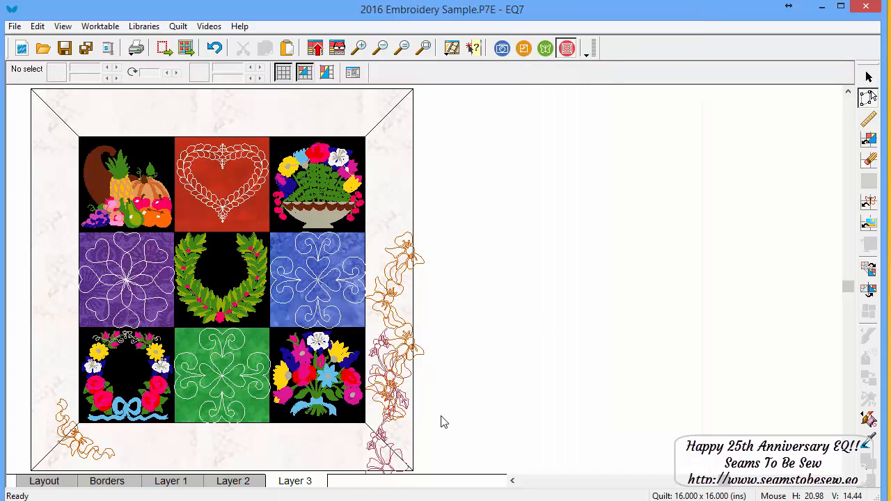
click(388, 460)
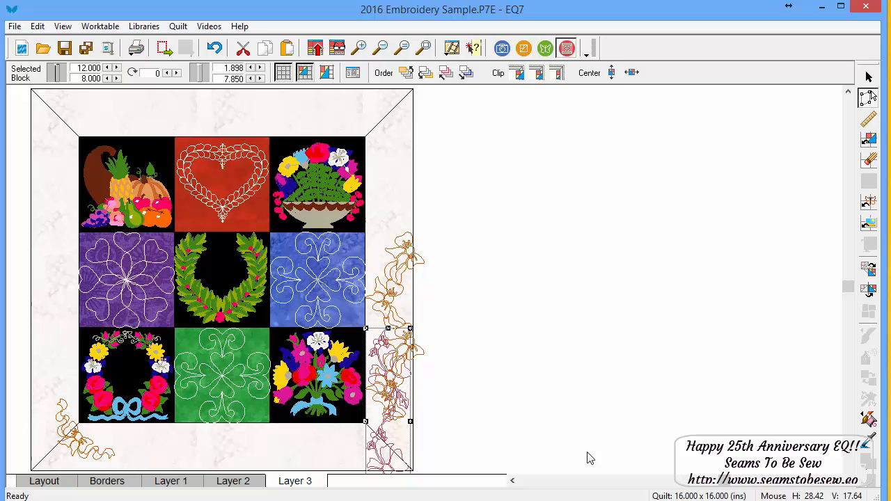
key(Delete)
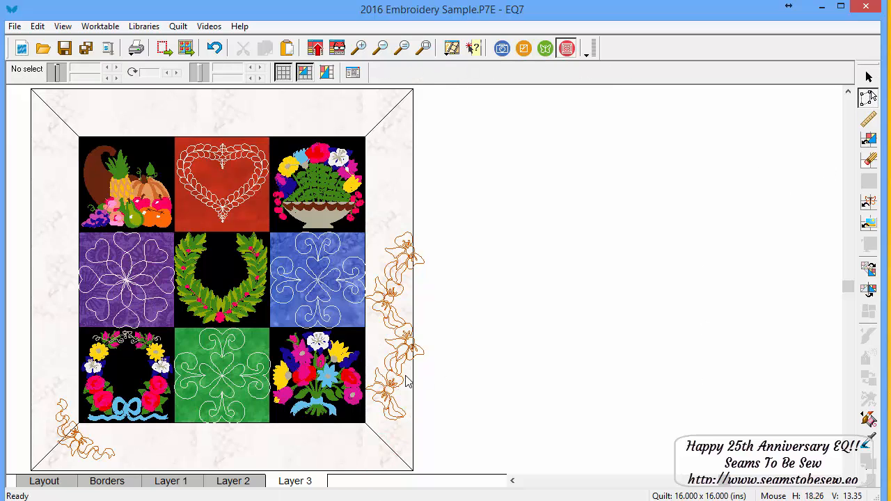
Step: Check the sizes of the orange border and corner designs, and set all four sides of the mitered border to 3 inches
click(402, 344)
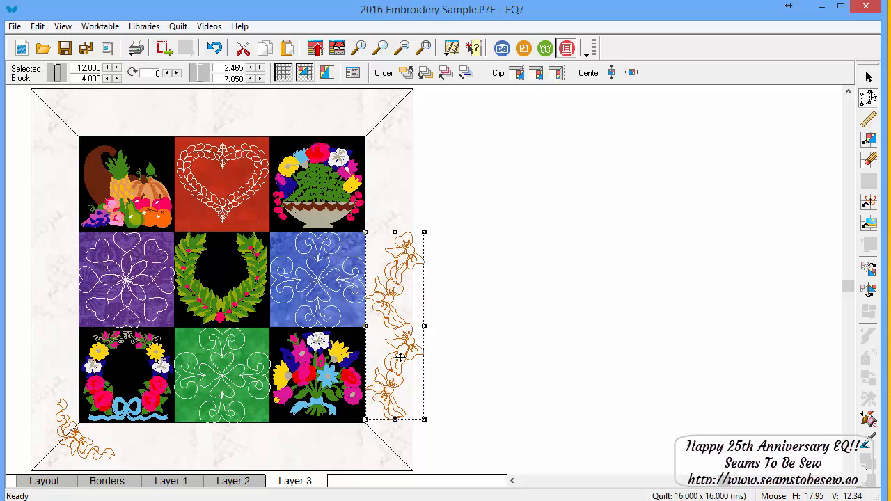
mouse_move(399, 357)
mouse_down()
mouse_move(390, 356)
mouse_move(397, 354)
mouse_up()
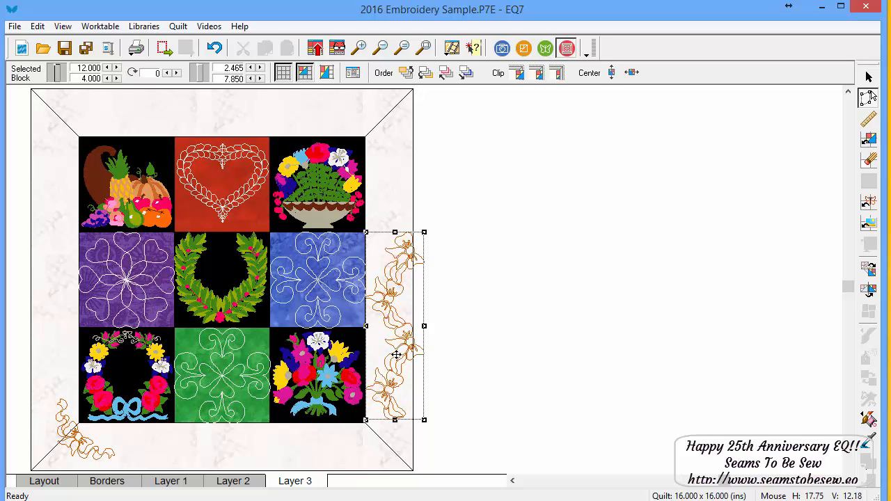
click(69, 435)
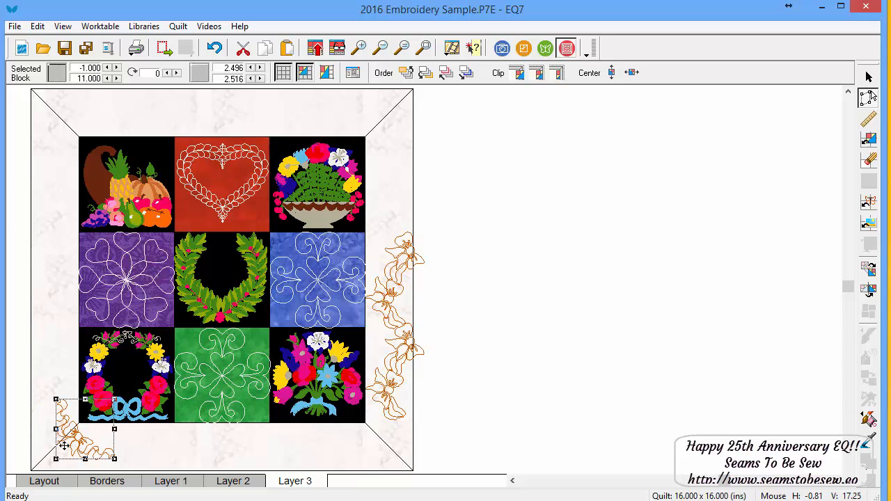
click(96, 485)
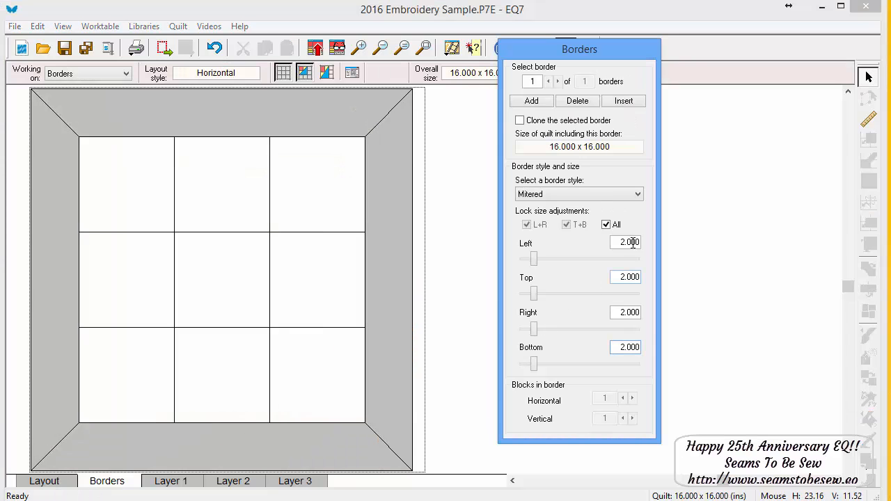
double_click(632, 242)
text(3)
key(Return)
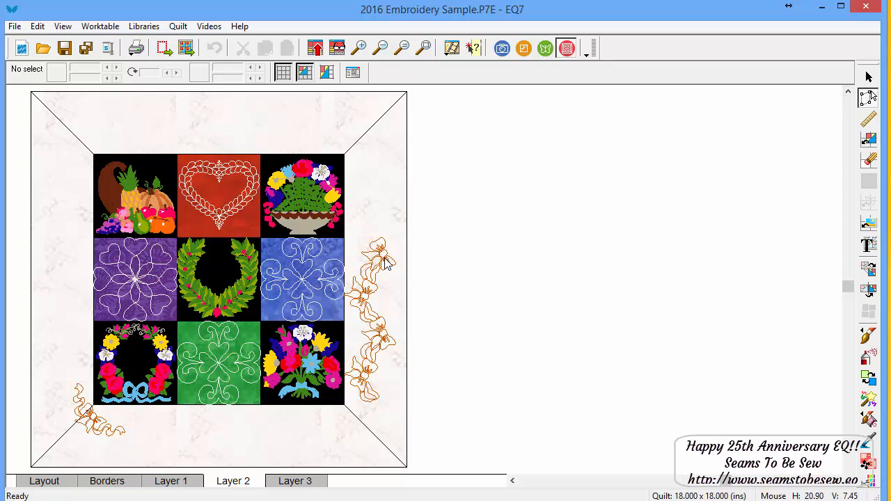
Step: On Layer 3, move the small orange corner design farther into the lower-left border corner, to position -2.000, 12.000
click(294, 480)
click(369, 341)
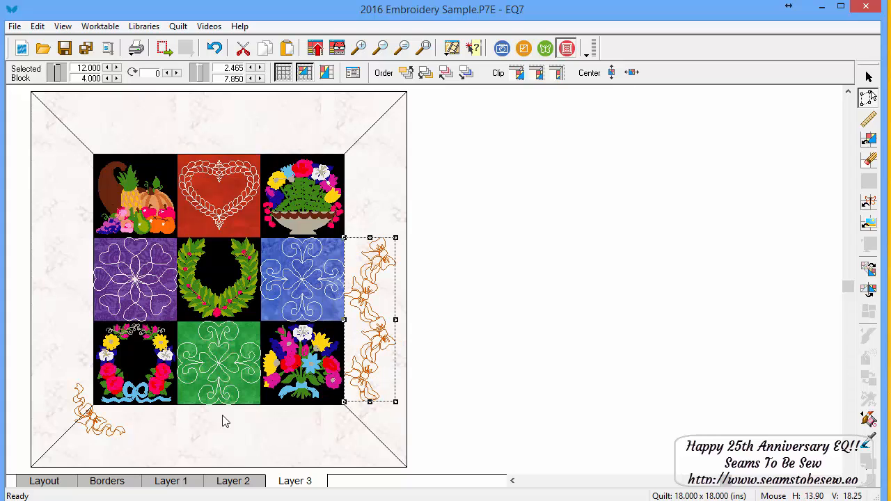
drag(100, 435, 70, 437)
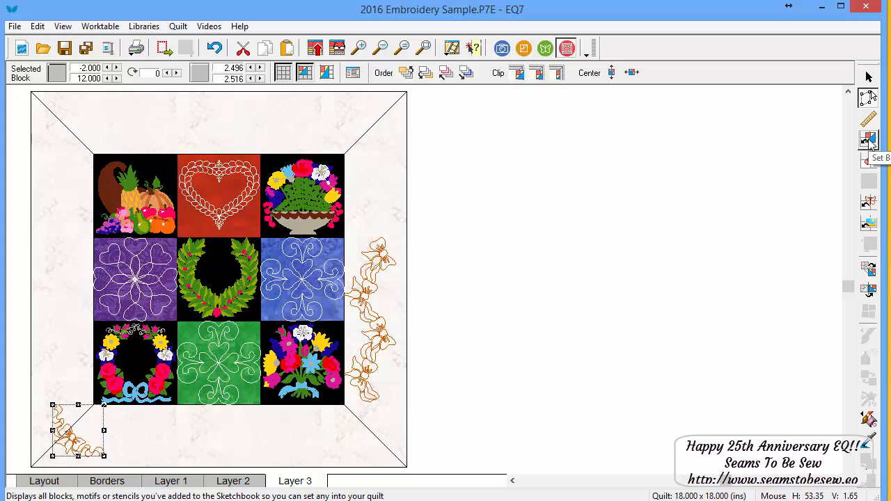
Step: Set the larger orange floral corner design on the upper part of the left border
click(868, 202)
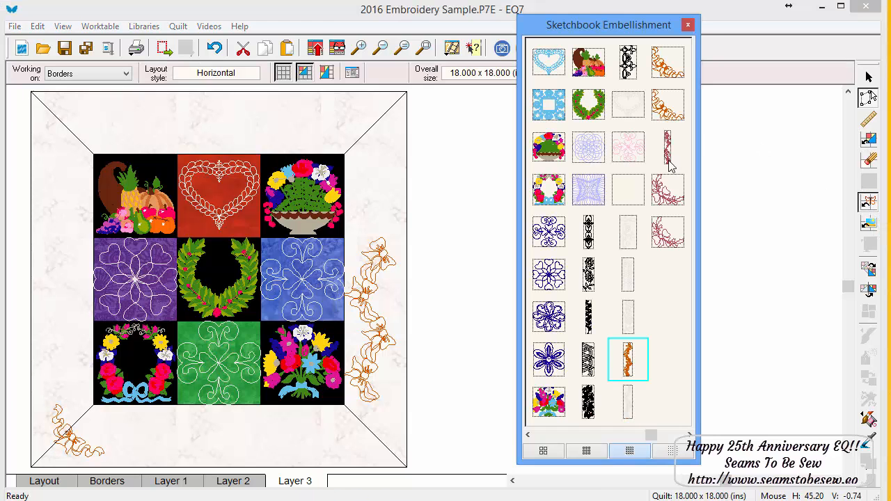
click(670, 75)
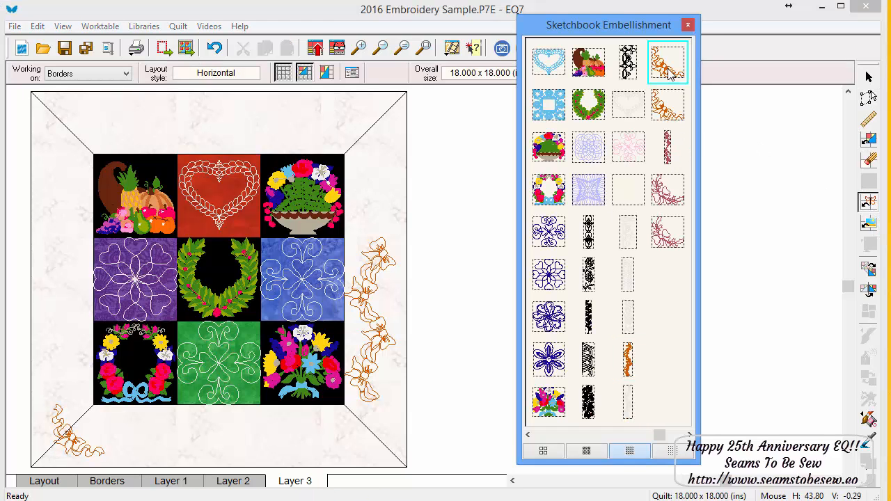
drag(670, 74, 43, 147)
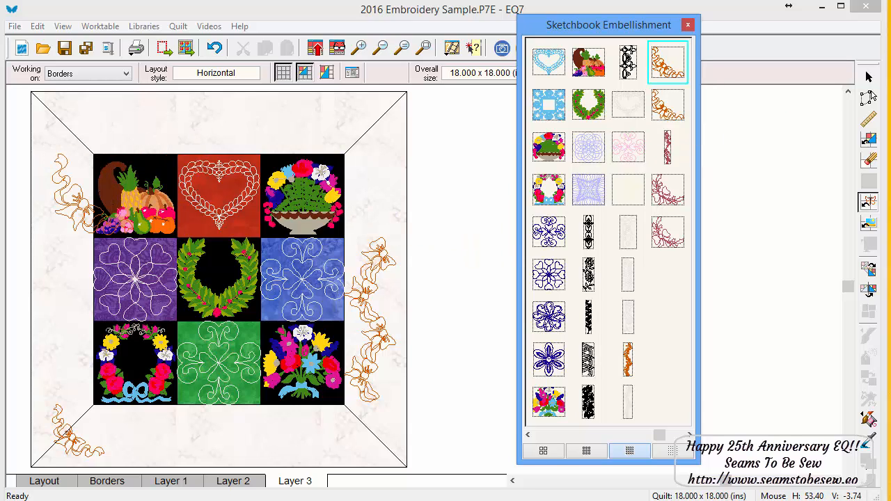
Step: Delete the small orange corner design from the lower-left border corner
click(868, 97)
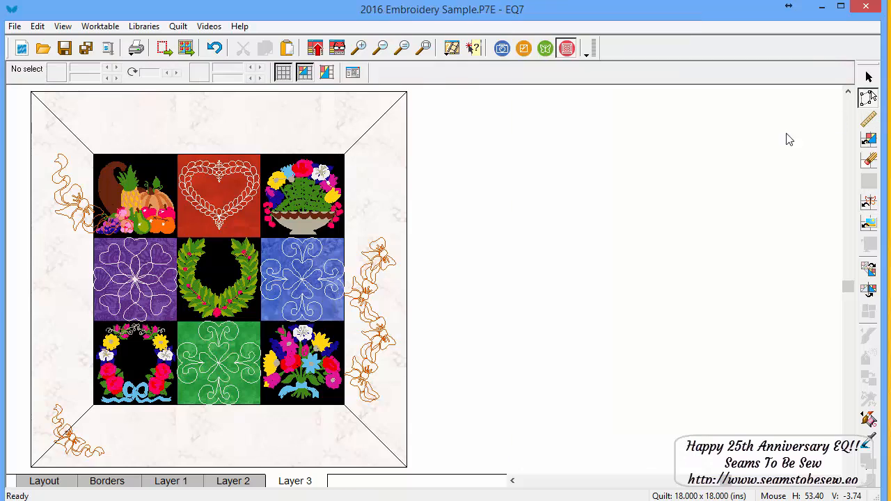
click(81, 437)
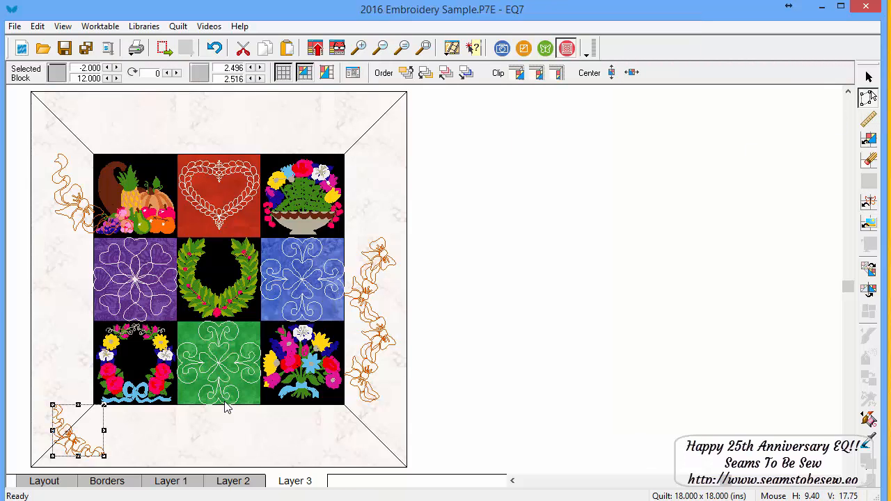
key(Delete)
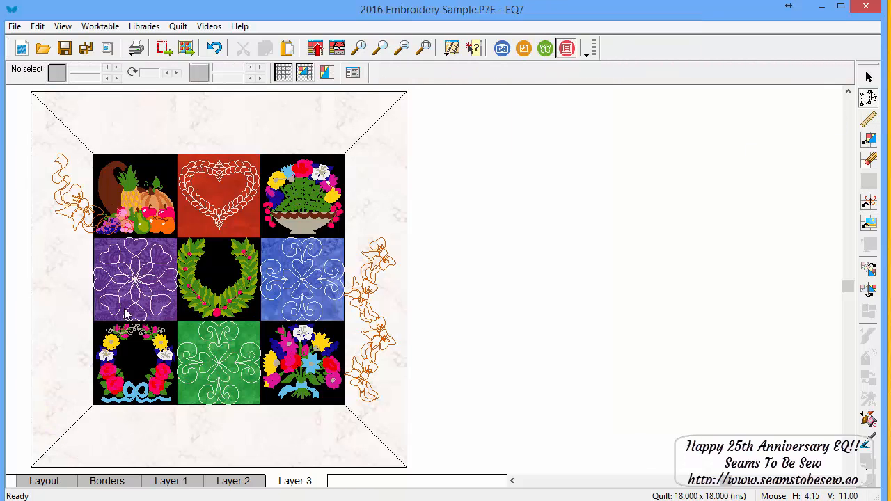
Step: Move the larger orange corner design to the lower-left corner at -2.000, 10.000 and the right border's orange design to 12.000, 5.000
click(76, 200)
drag(77, 199, 62, 424)
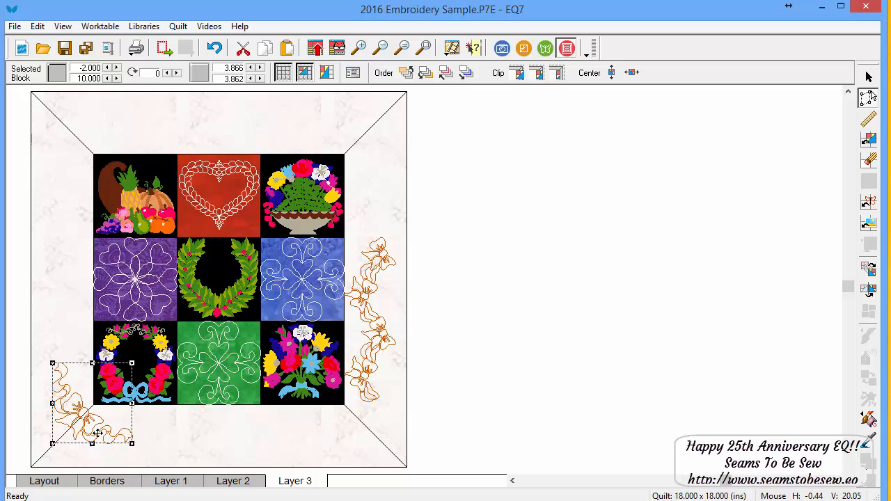
click(375, 339)
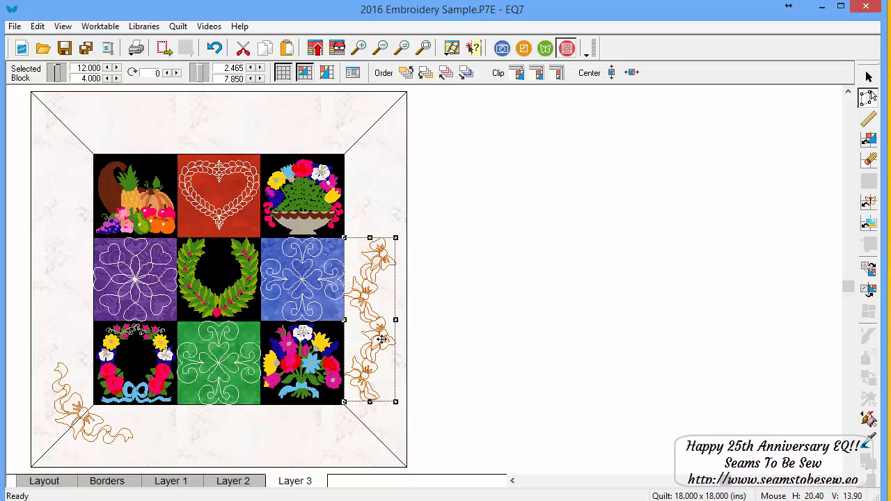
drag(384, 315, 393, 340)
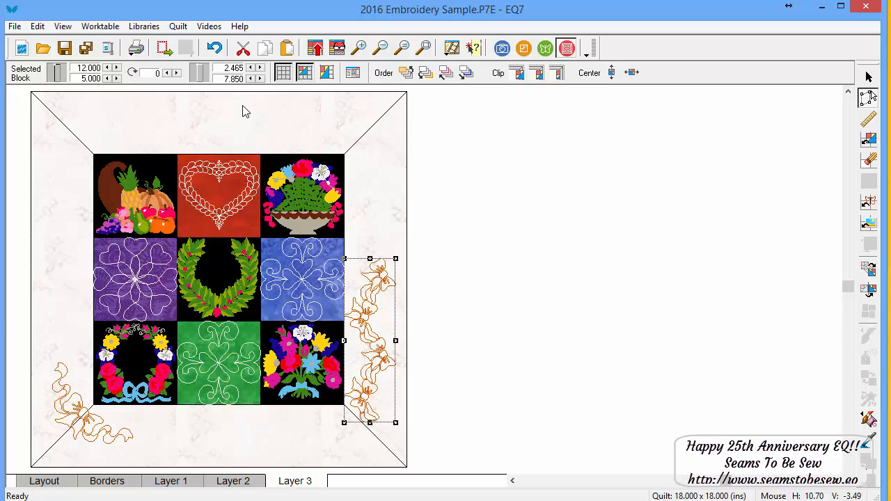
Step: Move the right border's orange floral design up to position 12.000, -1.000 and take a screen capture of its size values
click(868, 270)
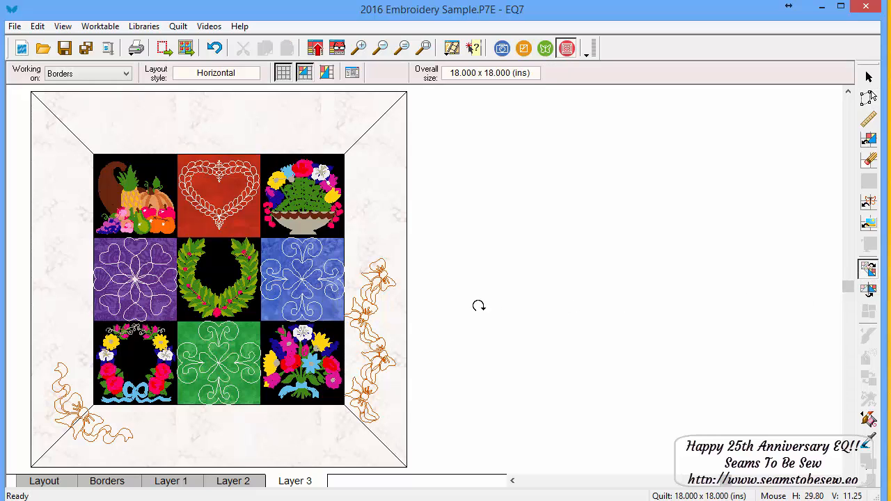
click(379, 305)
click(867, 98)
click(372, 325)
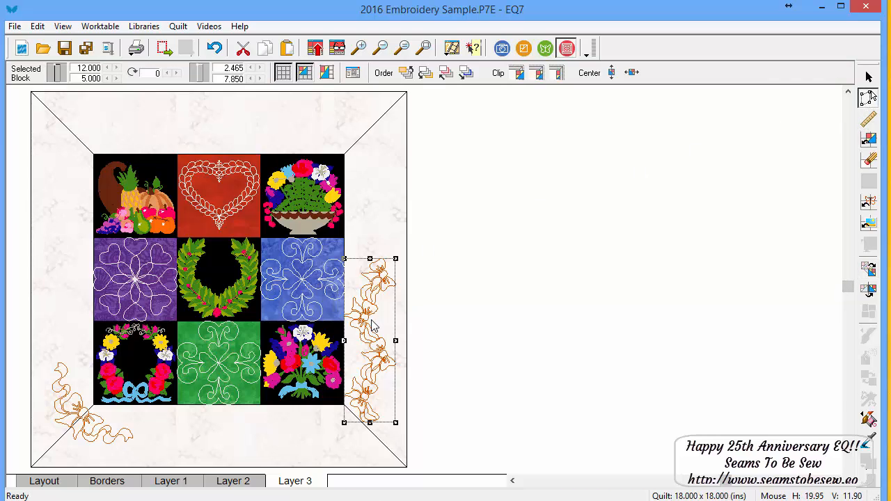
drag(368, 341, 374, 207)
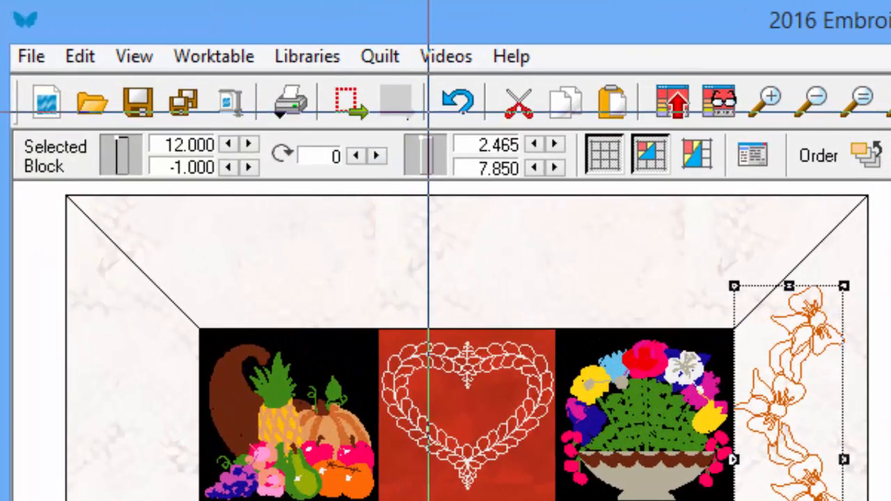
drag(422, 110, 575, 192)
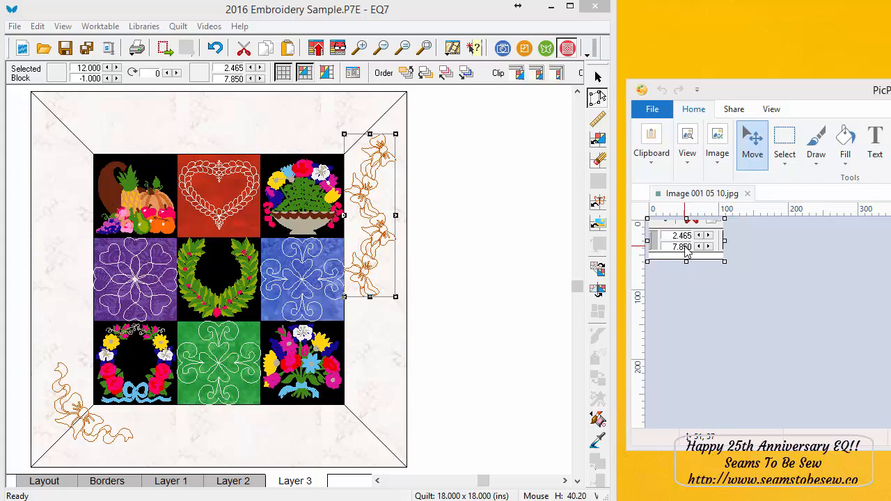
click(369, 197)
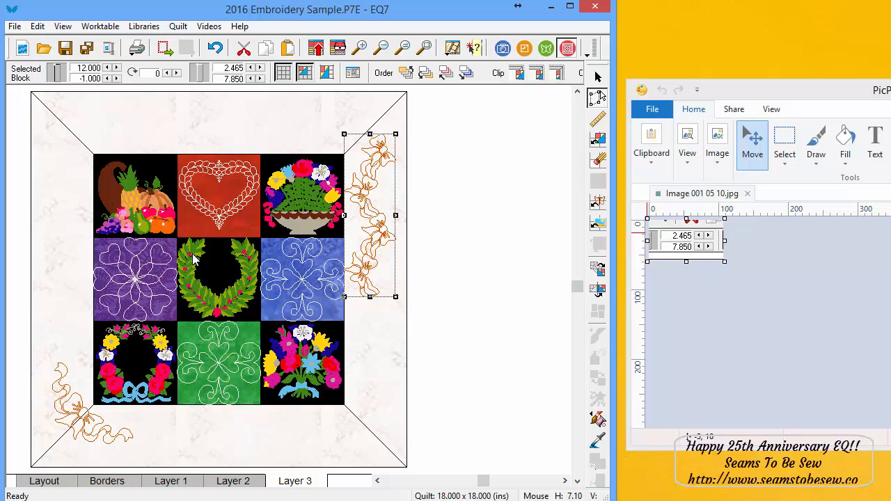
Step: Duplicate the right border's orange floral design and place the copy directly below the original at 12.000, 7.000
key(ctrl+v)
drag(382, 218, 371, 369)
click(374, 248)
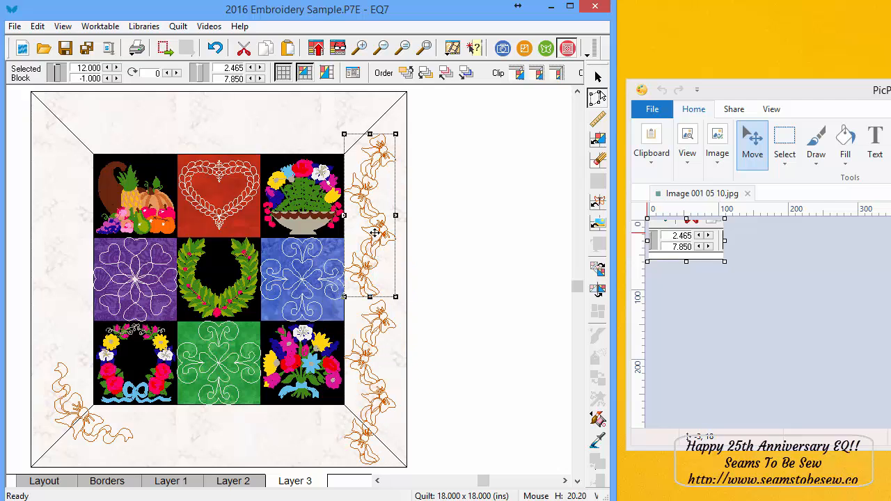
mouse_move(375, 234)
mouse_down()
mouse_move(386, 222)
mouse_move(379, 224)
mouse_up()
click(375, 362)
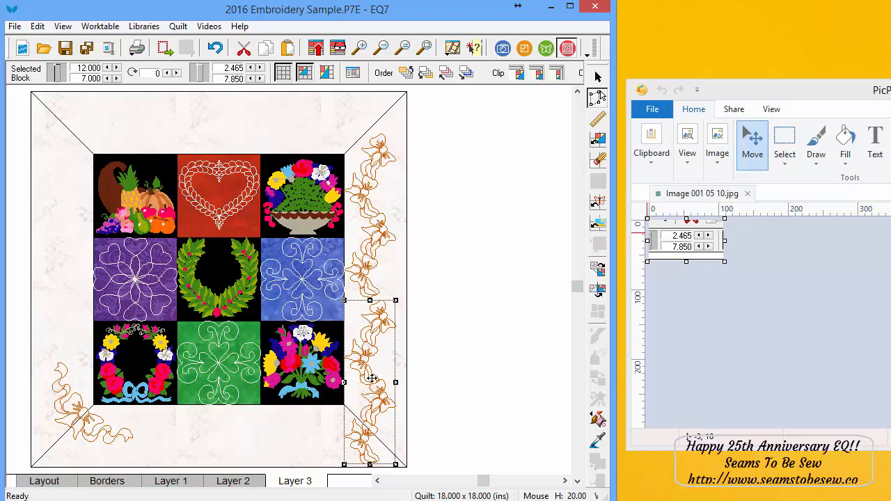
click(372, 378)
click(372, 378)
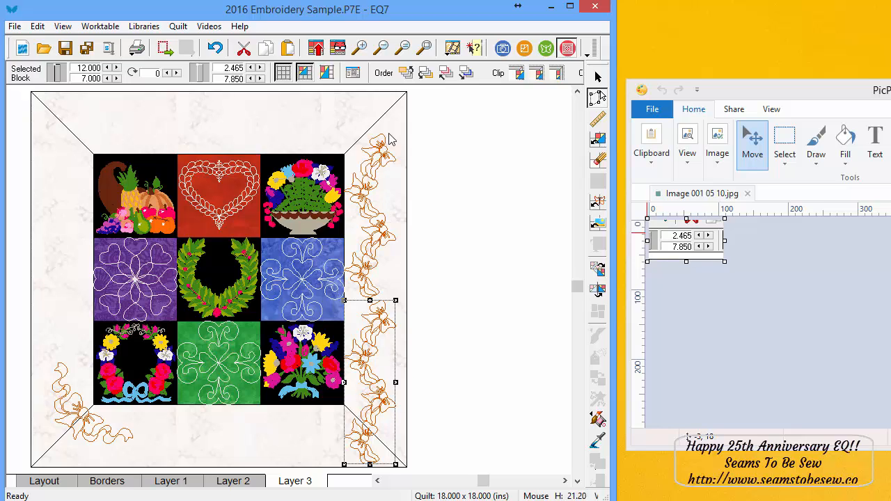
Step: Rotate the lower copy of the right border design to horizontal and set its width to 7.850 and height to 2.465
click(596, 270)
click(378, 370)
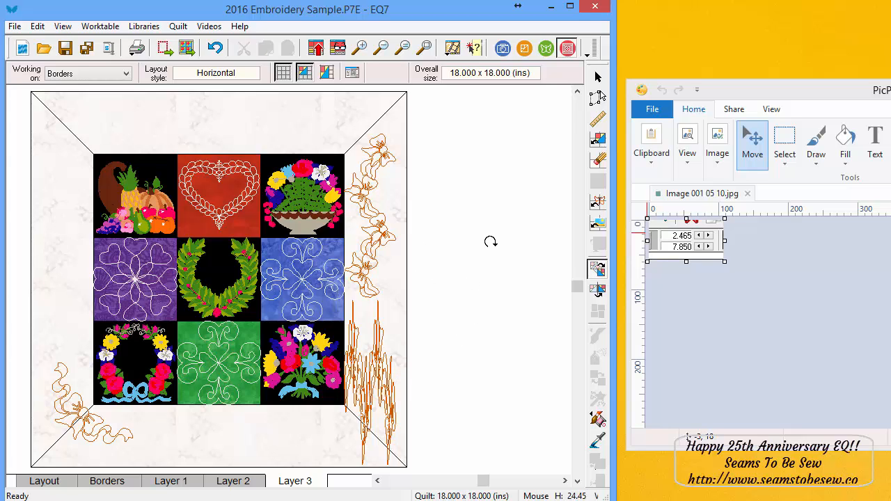
click(596, 97)
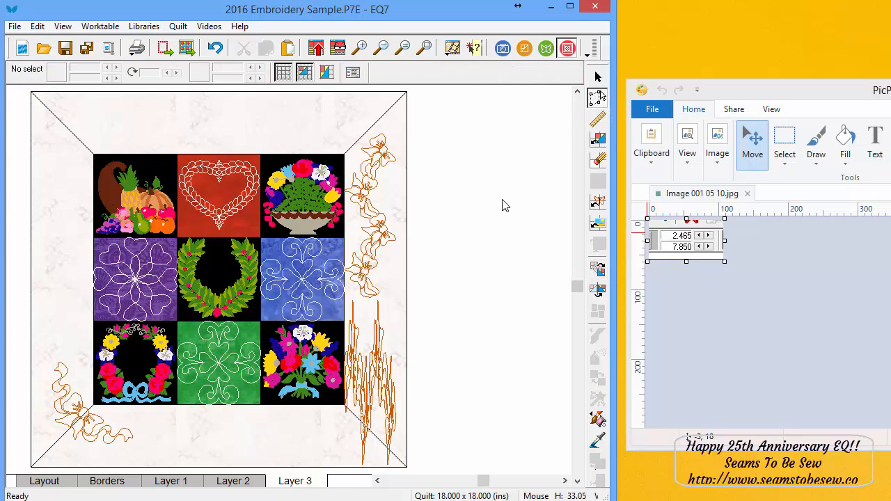
click(370, 389)
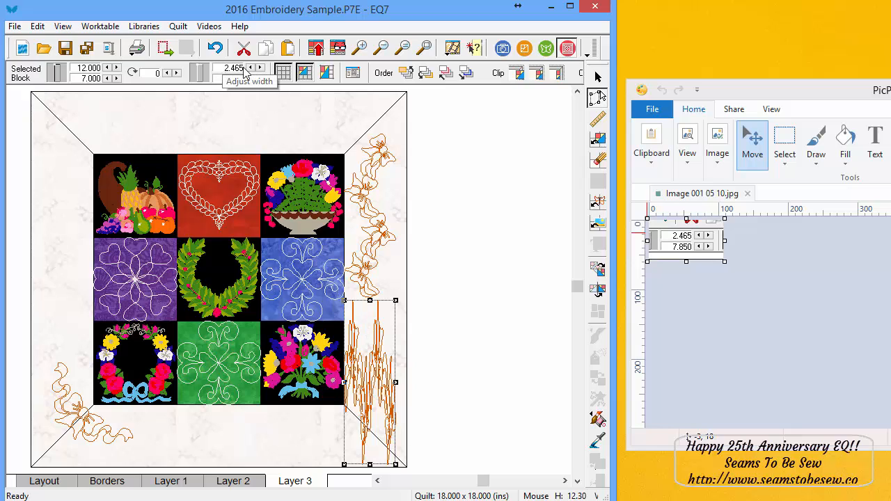
drag(242, 79, 221, 78)
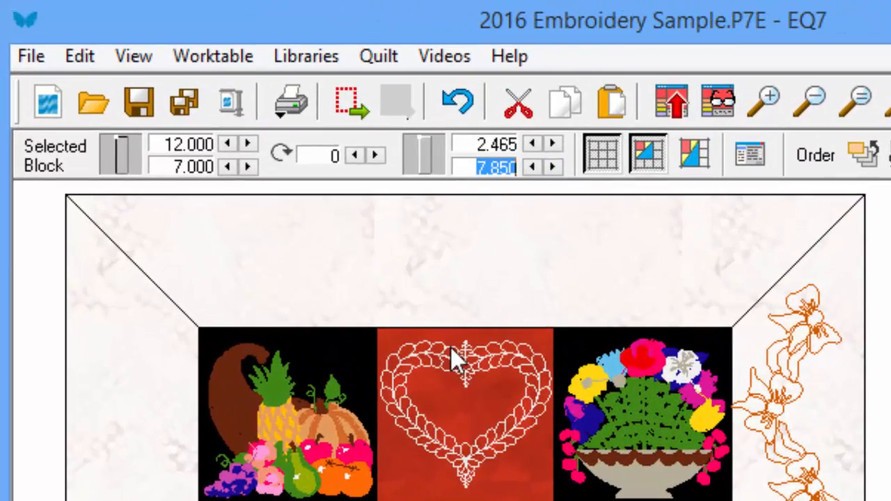
text(2.465)
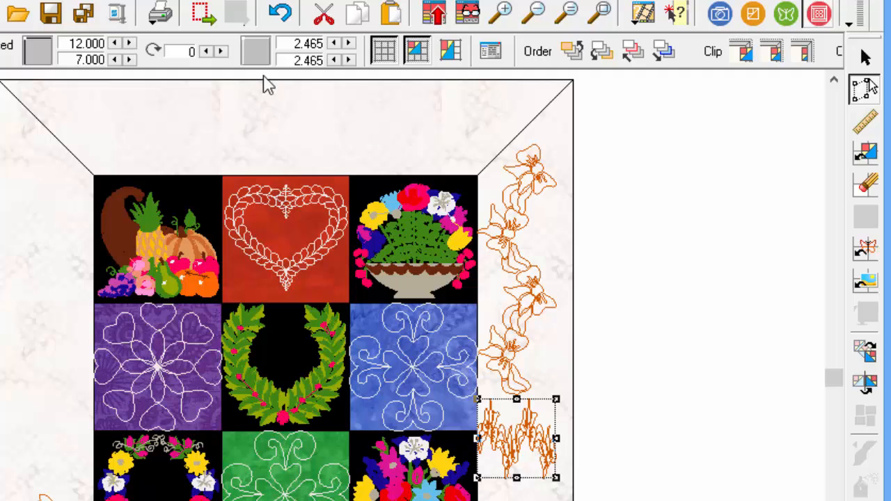
drag(297, 41, 337, 39)
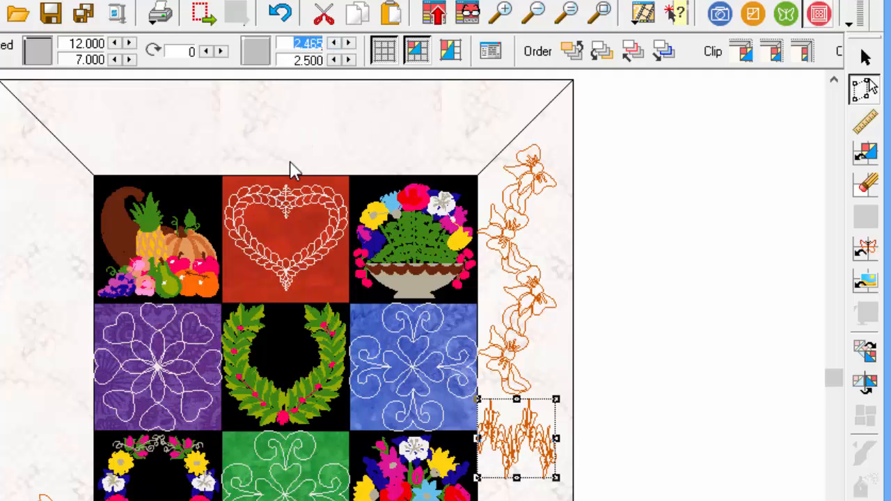
text(7.850)
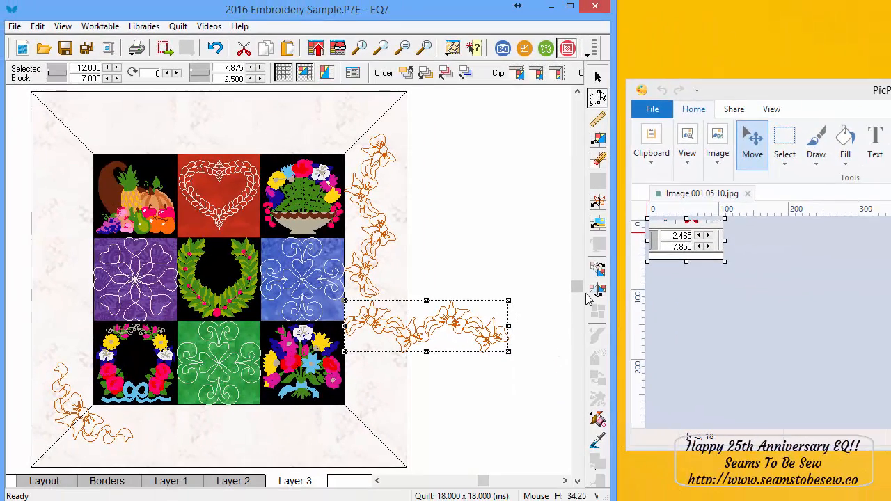
Step: Move the horizontal orange floral design onto the bottom border at position 2.000, 12.000
click(597, 268)
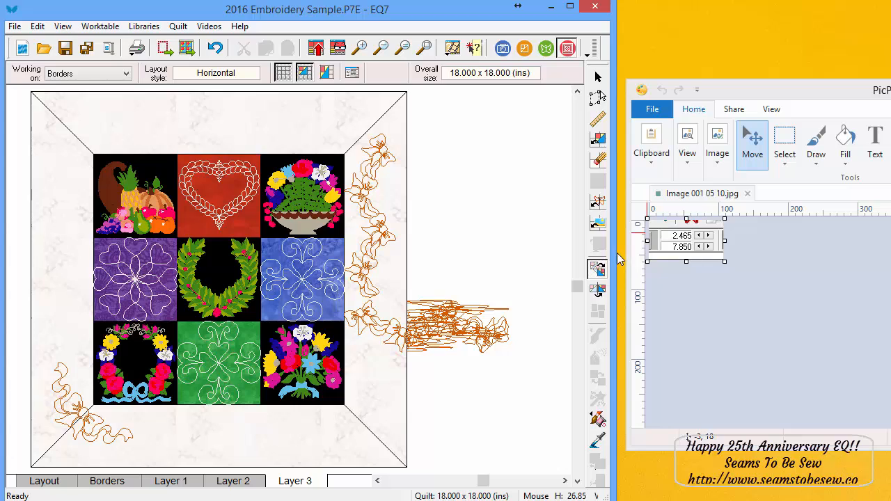
click(597, 98)
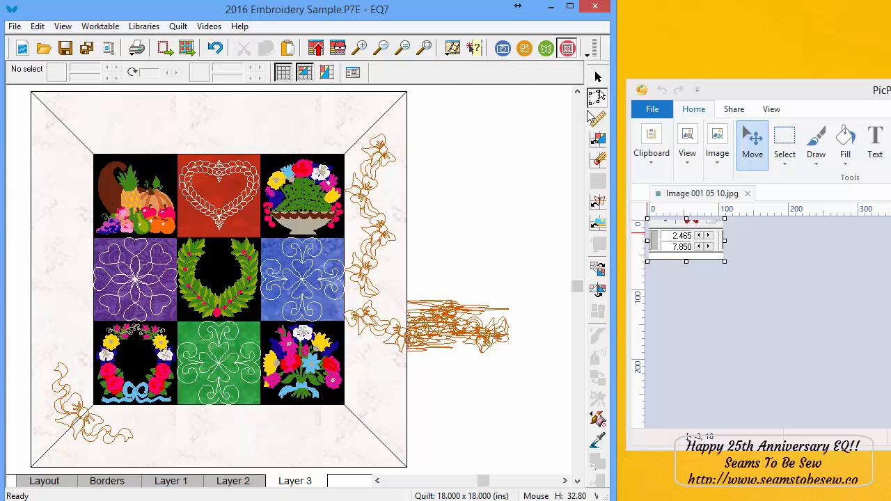
click(382, 326)
drag(381, 326, 199, 420)
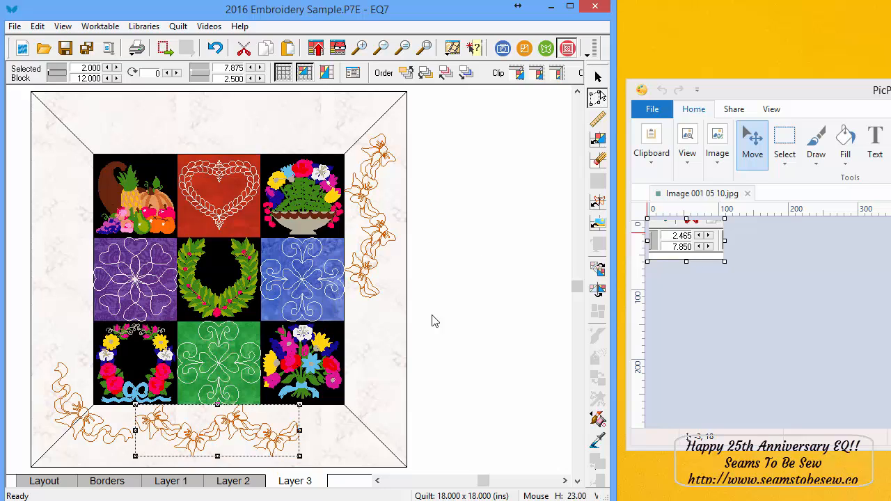
drag(205, 444, 234, 440)
Step: Duplicate the lower-left orange corner design and place the copy over the right border at 12.000, 9.000
click(100, 435)
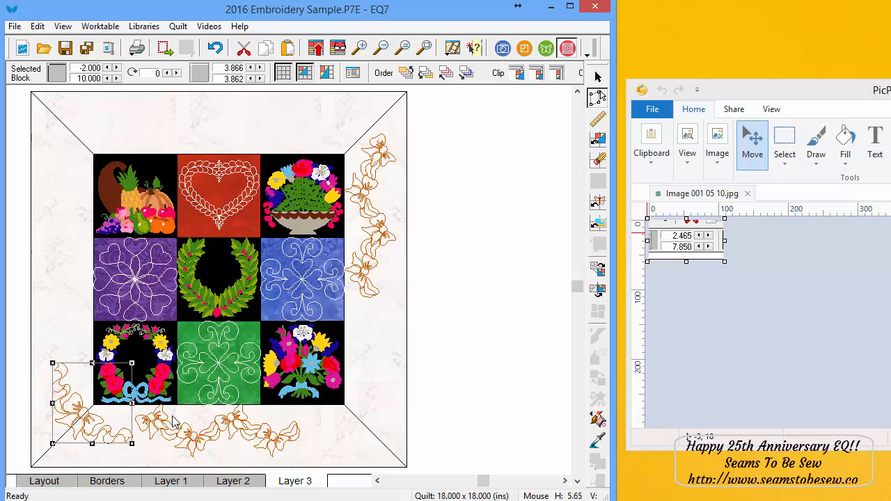
key(ctrl+v)
drag(82, 422, 372, 401)
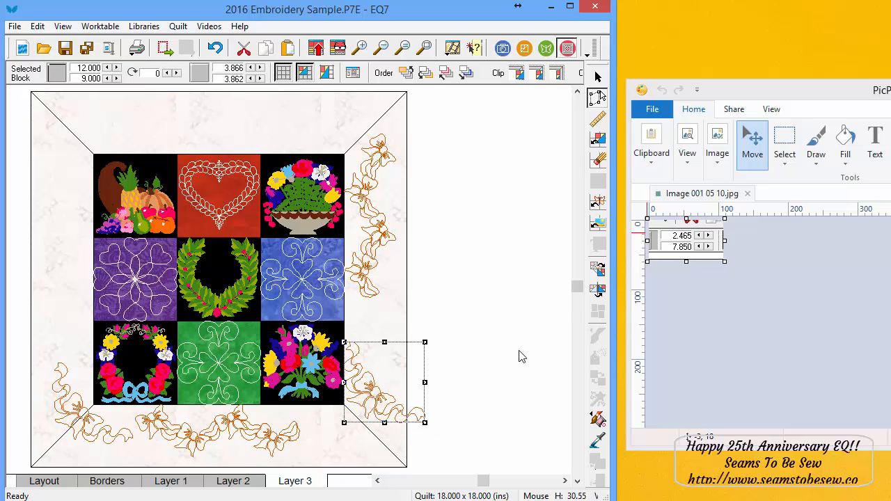
Step: Rotate the copied corner design to follow the lower-right border corner and move it to 10.000, 10.000
click(598, 270)
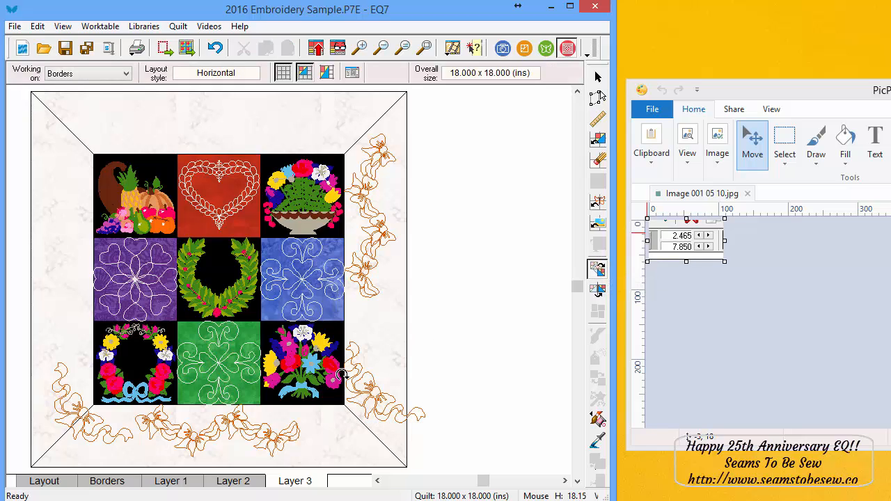
click(364, 392)
click(368, 394)
click(397, 369)
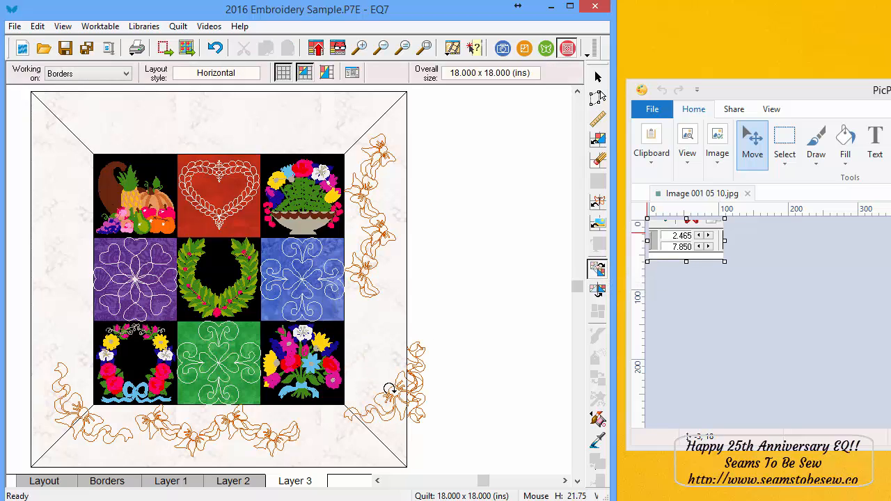
click(597, 97)
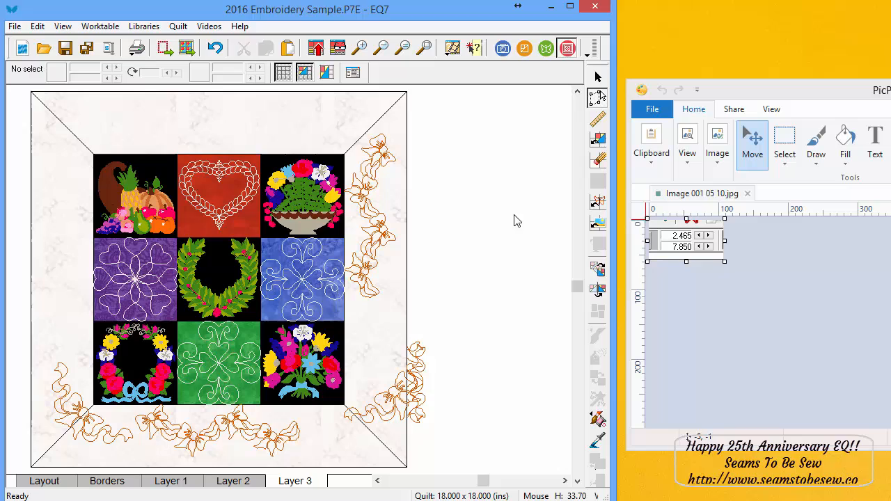
click(404, 393)
drag(404, 393, 365, 419)
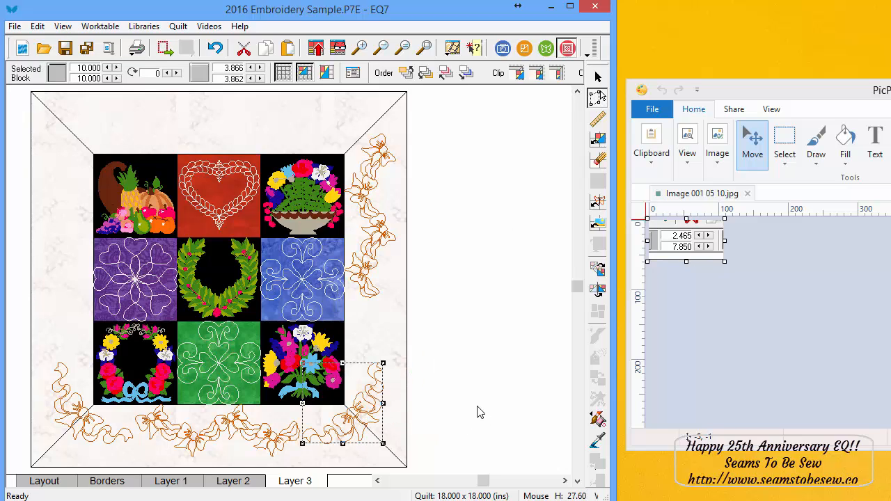
Step: Duplicate the lower-right corner design and place the copy at the upper-right border corner, at 10.000, -2.000
key(ctrl+z)
drag(375, 414, 371, 143)
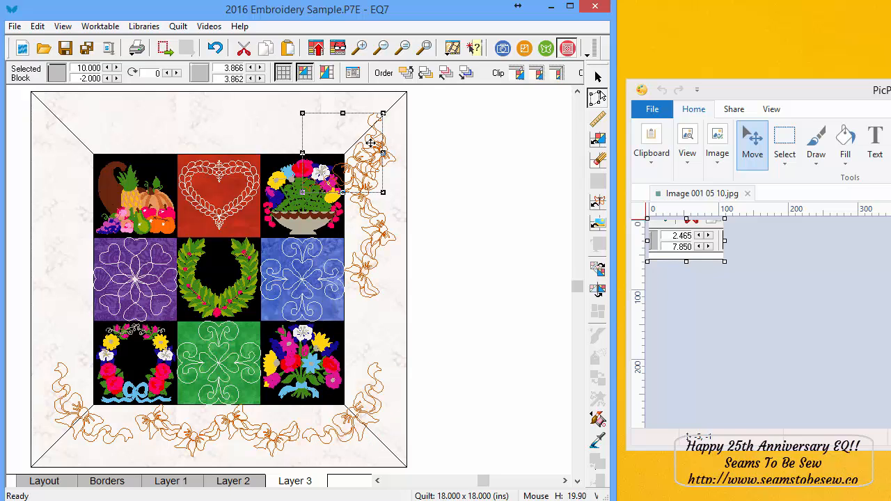
click(597, 203)
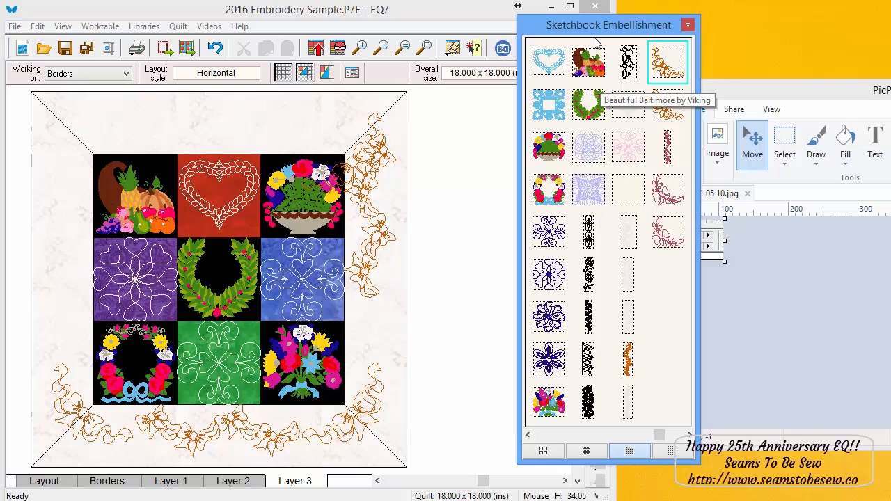
click(688, 25)
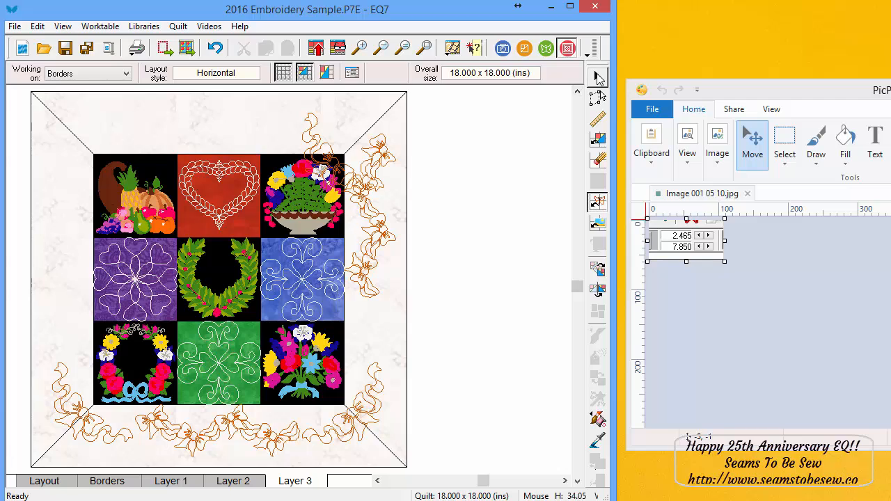
Step: Move the upper-right corner design out to 12.000, -3.000 and shift the right border's floral design down toward the border's middle
click(597, 96)
click(314, 142)
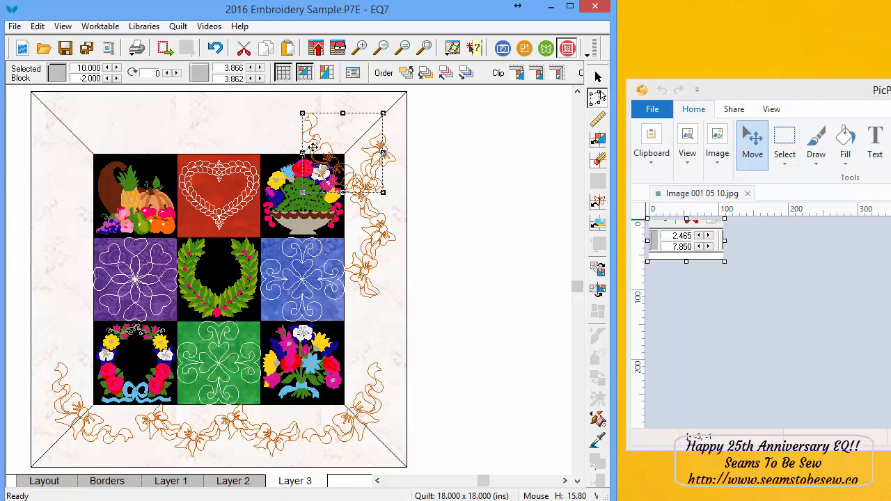
drag(314, 141, 356, 119)
click(369, 189)
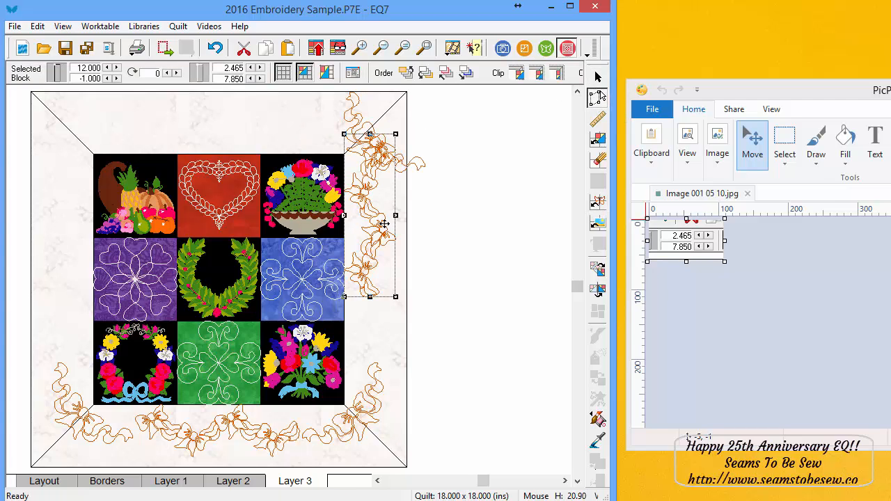
drag(369, 189, 378, 280)
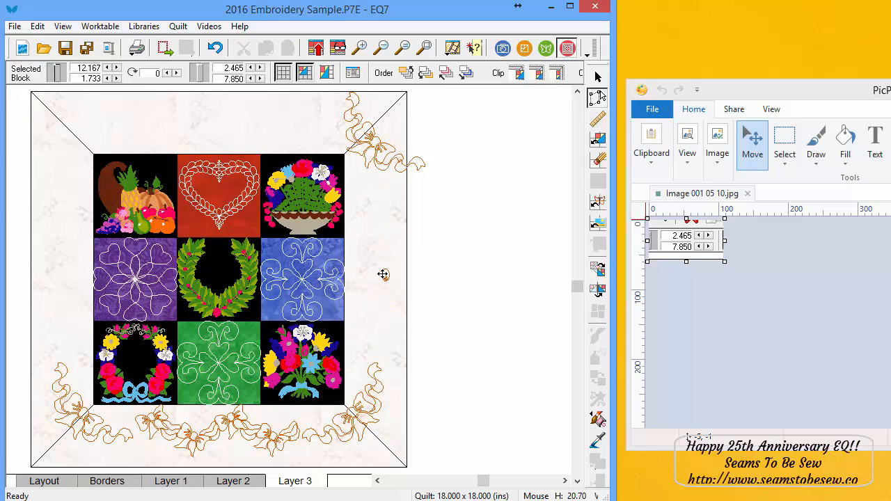
Step: Flip and rotate the orange upper-right corner design until it wraps around the border's upper-right corner
click(379, 143)
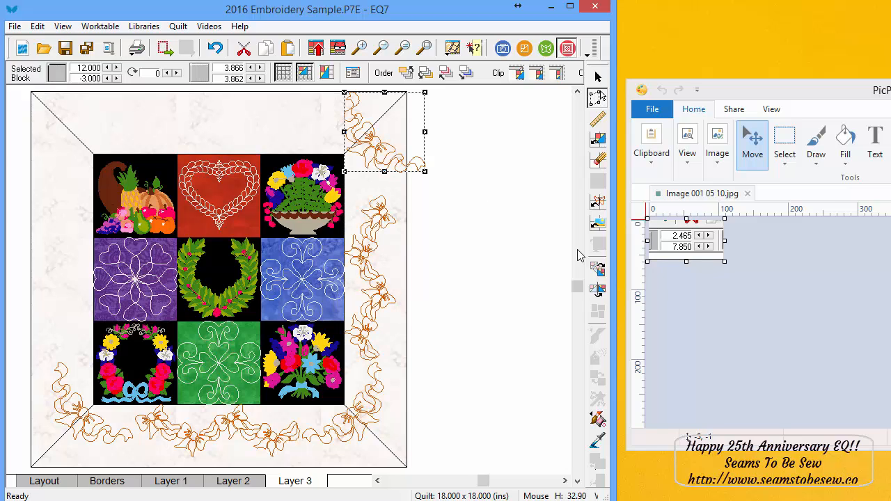
click(597, 268)
click(379, 146)
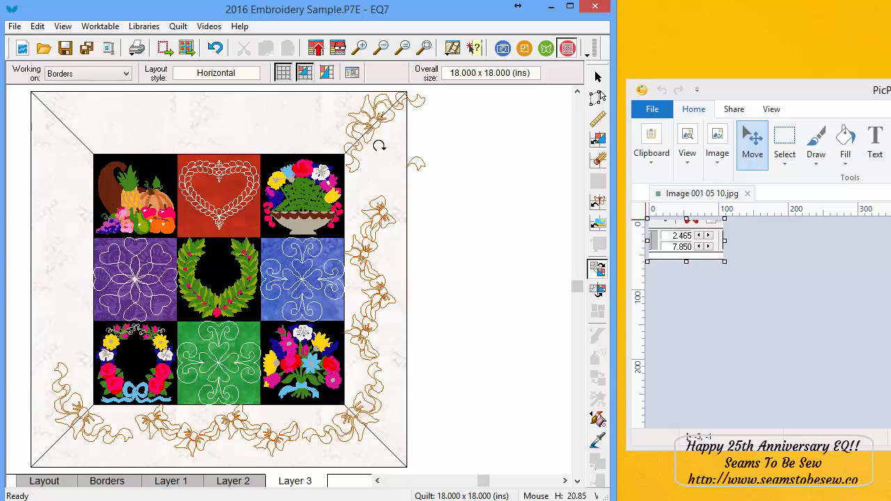
click(371, 121)
click(396, 120)
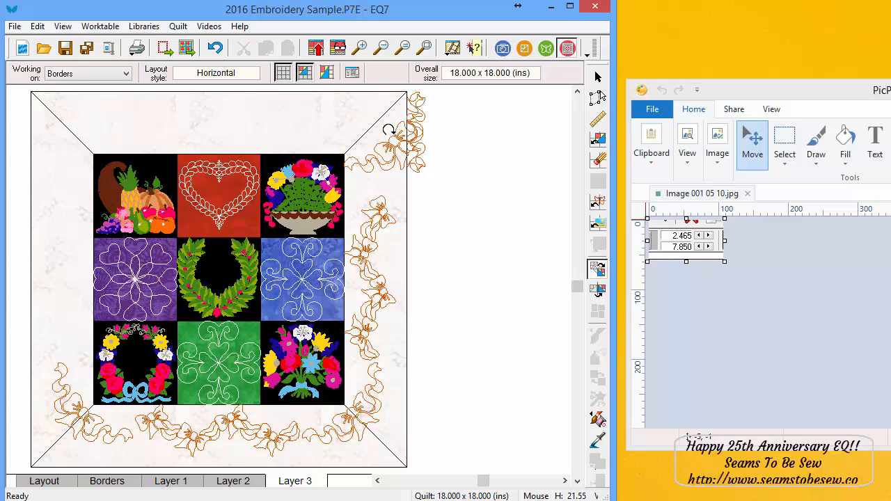
click(415, 149)
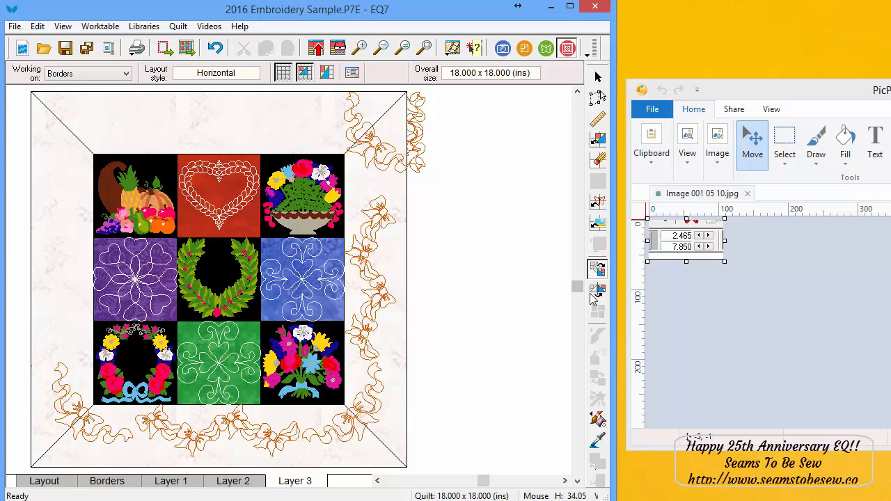
click(596, 291)
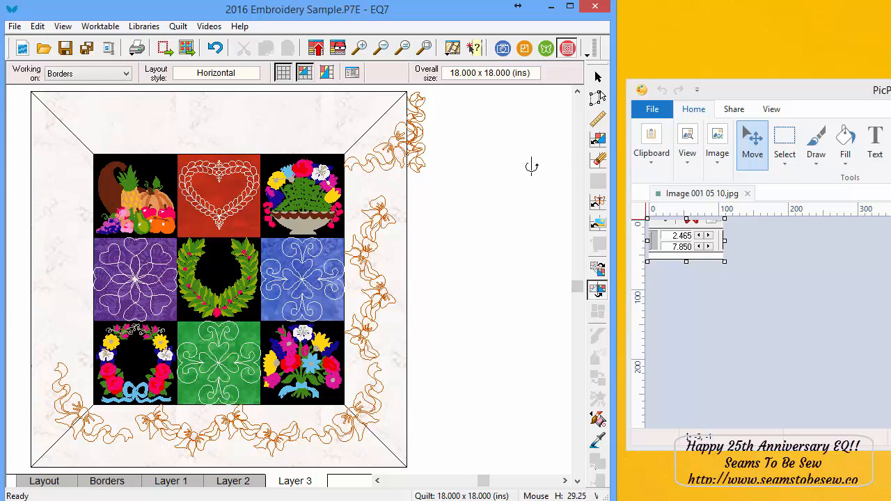
click(597, 269)
click(395, 158)
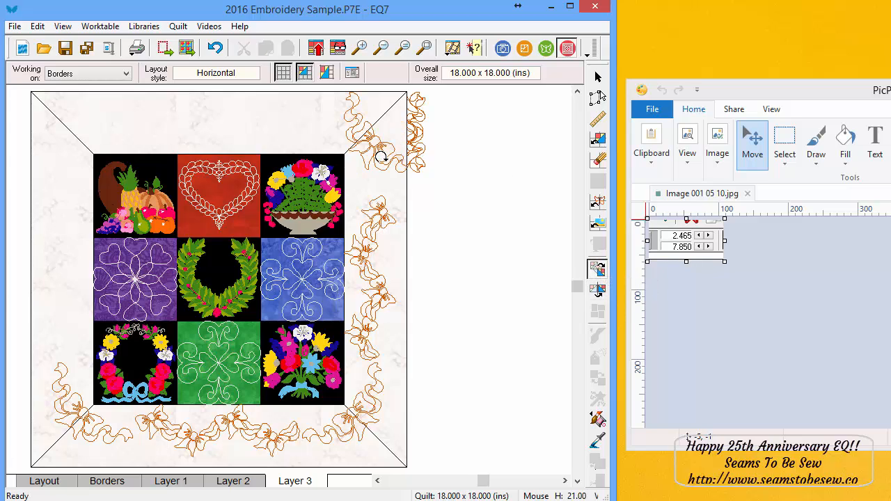
click(382, 157)
click(369, 131)
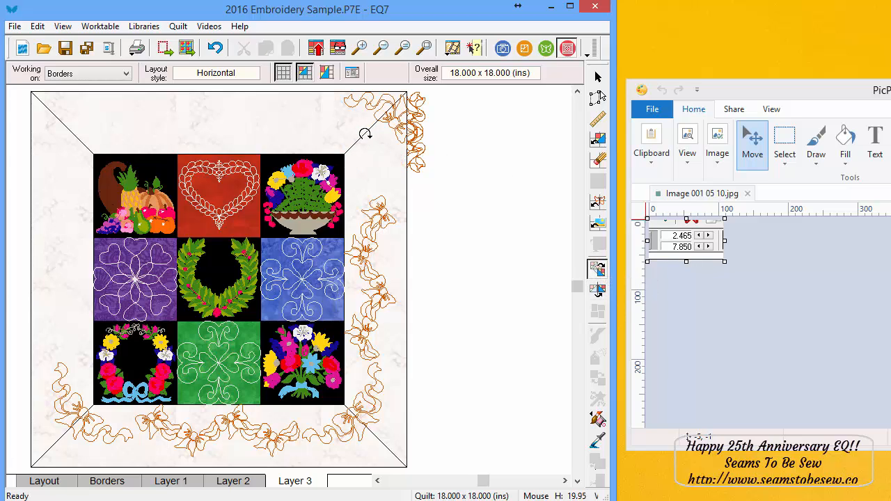
Step: Move the rotated upper-right corner design in to 10.000, -2.000
click(597, 98)
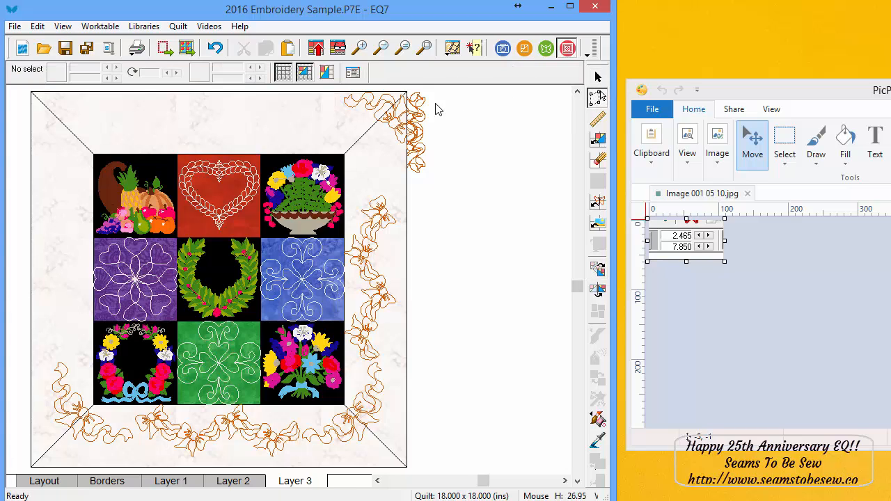
click(391, 118)
drag(400, 119, 365, 133)
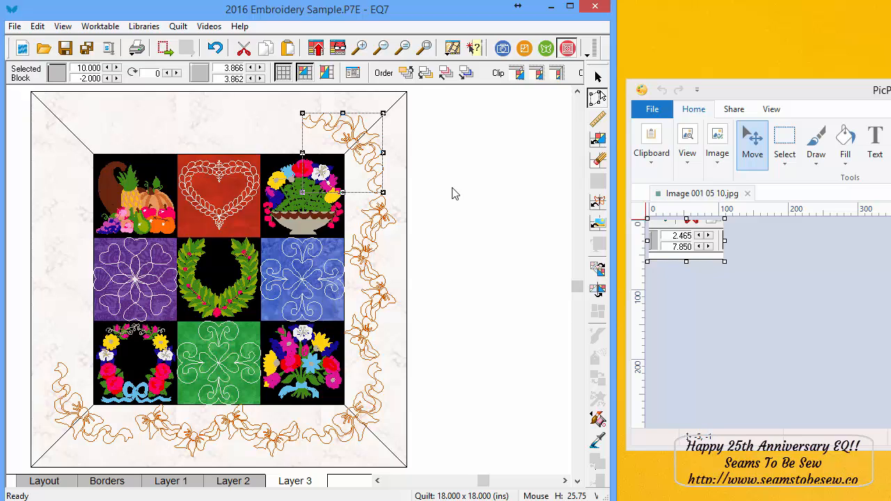
Step: Duplicate the upper-right corner design and place the copy near the border's upper-left corner at -2.000, -1.000
drag(383, 170, 395, 180)
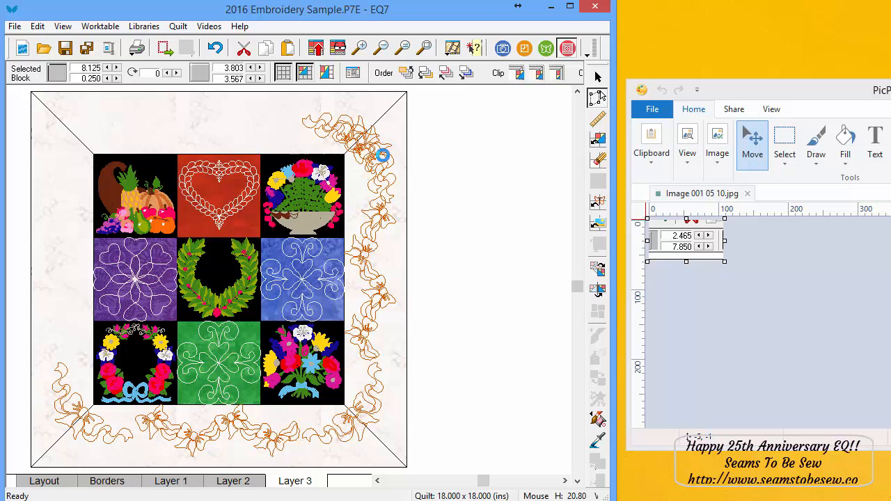
drag(375, 152, 92, 147)
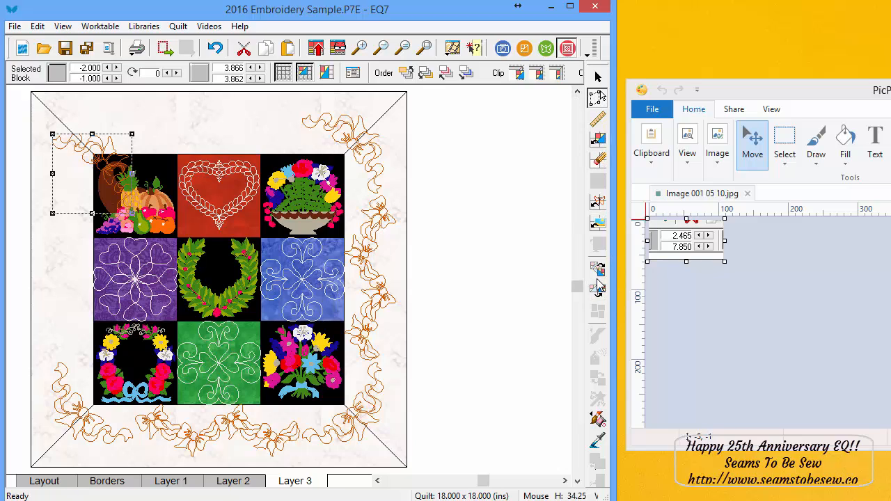
click(597, 291)
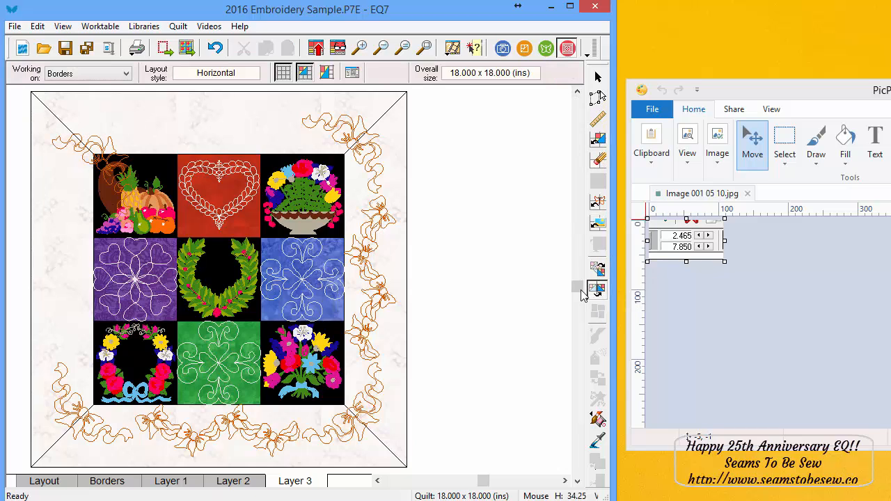
click(96, 152)
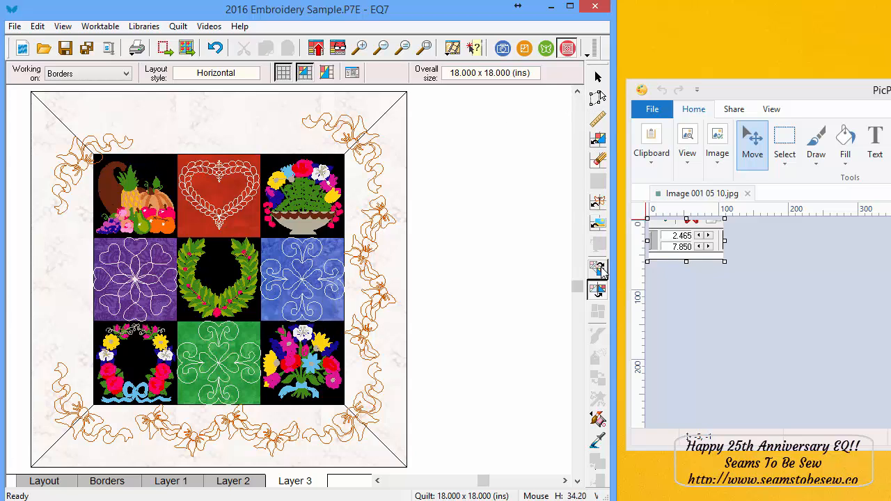
click(122, 178)
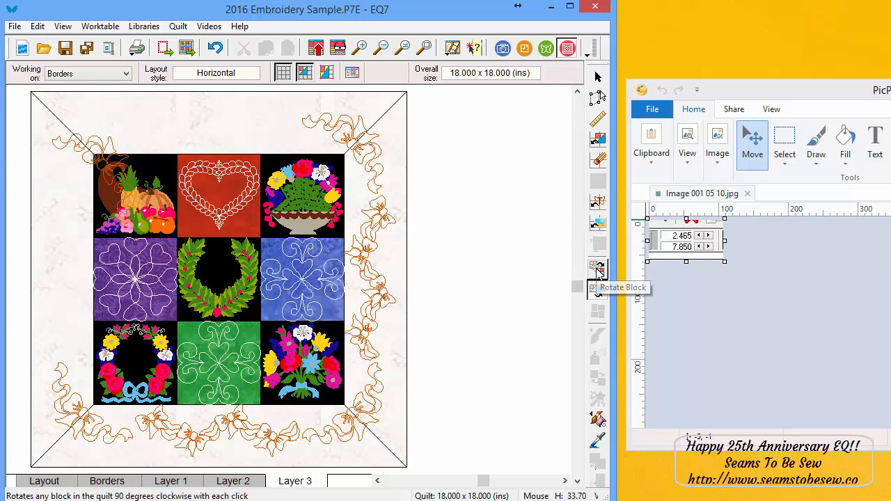
Step: Rotate the upper-left copy to wrap around the border's upper-left corner and move it to -2.000, -2.000
click(597, 269)
click(86, 151)
click(77, 208)
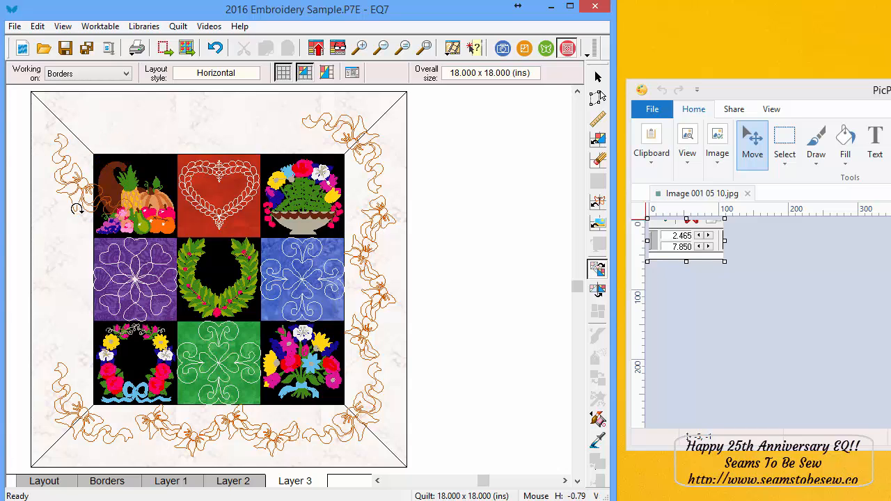
click(65, 187)
click(597, 98)
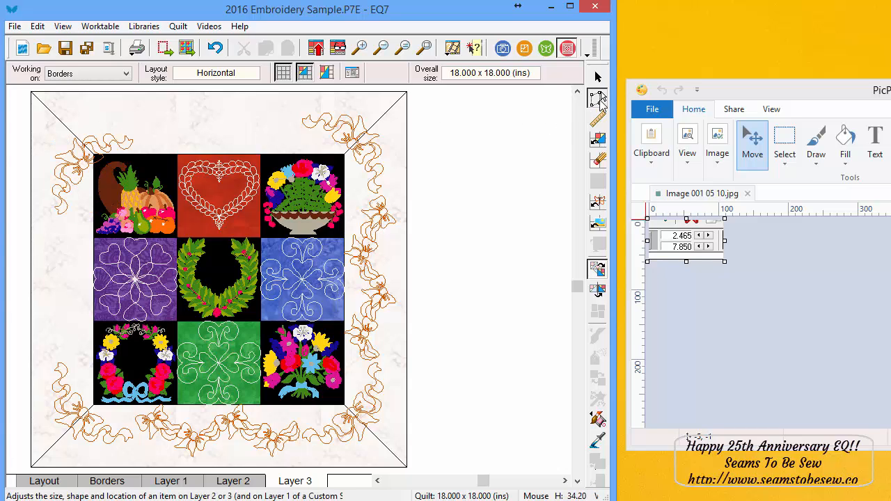
drag(84, 170, 73, 134)
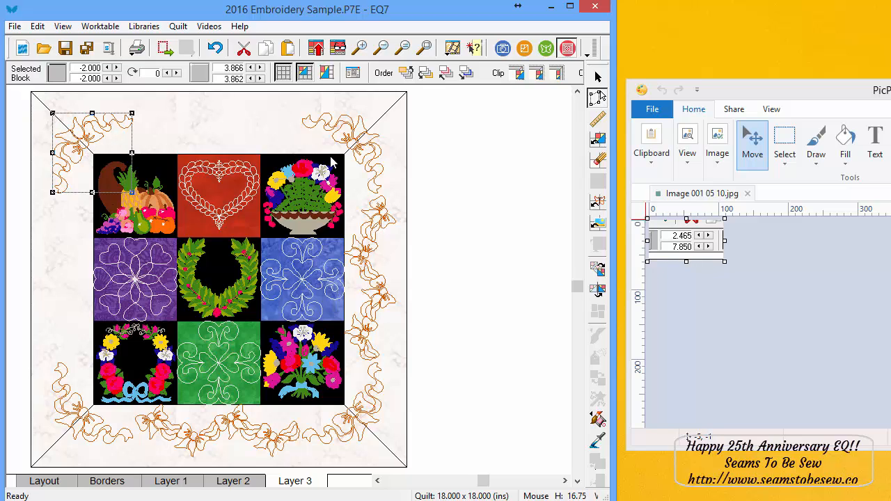
Step: Duplicate the right border's floral design onto the left border at -3.000, 2.000, and the bottom border's design onto the top border at 2.000, -2.000
click(378, 299)
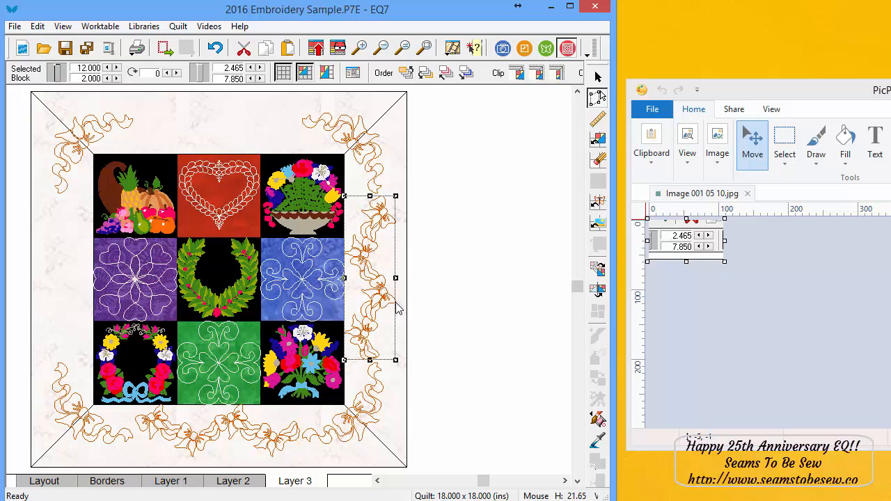
drag(396, 301, 62, 278)
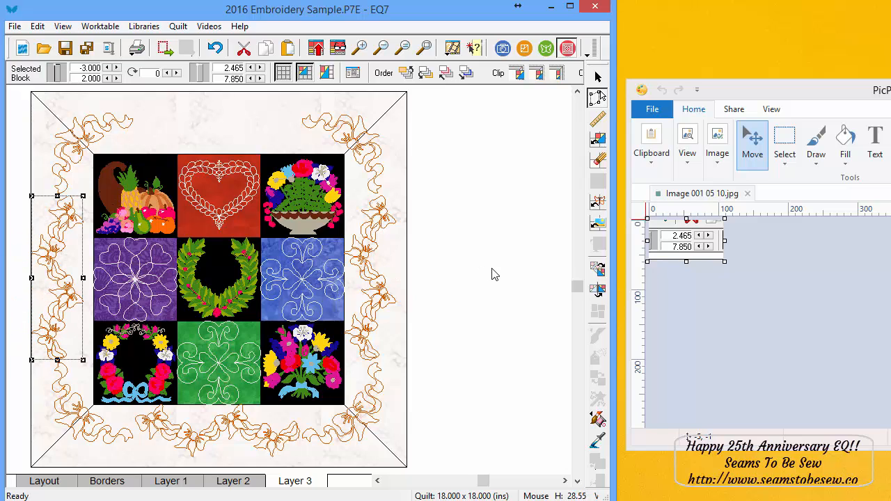
click(263, 437)
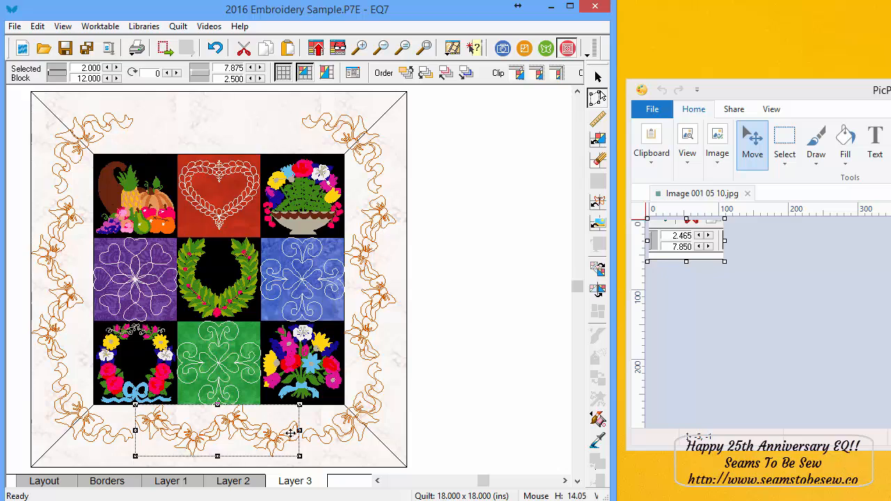
drag(296, 430, 249, 122)
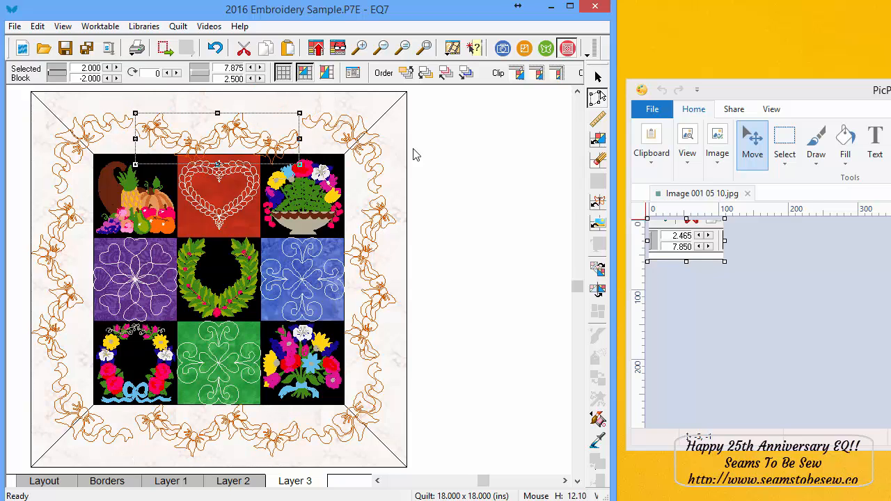
click(597, 288)
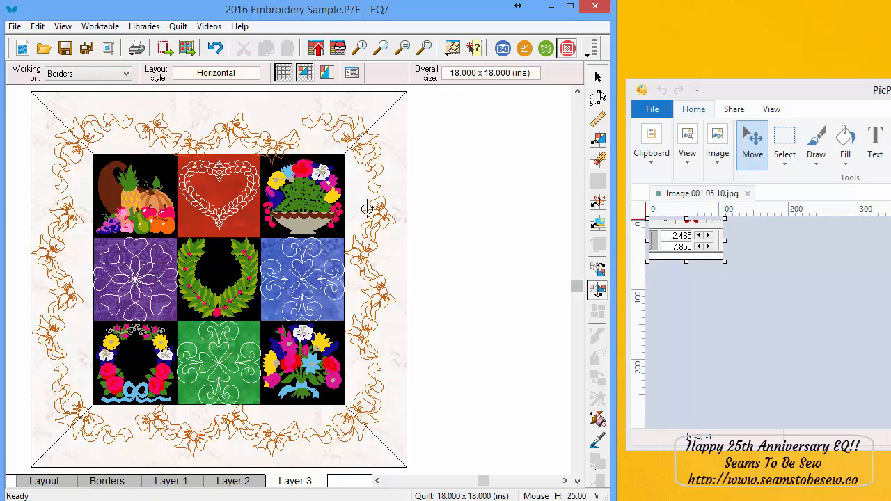
click(235, 141)
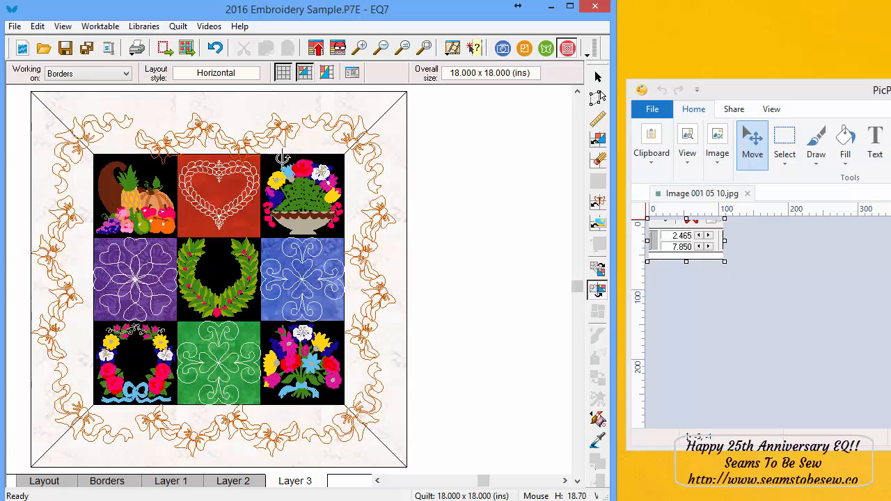
click(222, 134)
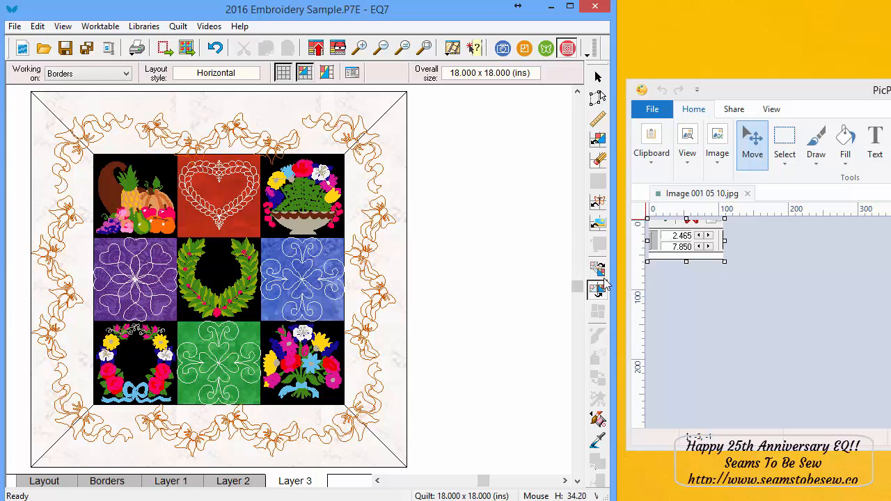
Step: Rotate the top border's floral design 180 degrees so it mirrors the bottom border's design
click(598, 269)
click(208, 135)
click(222, 132)
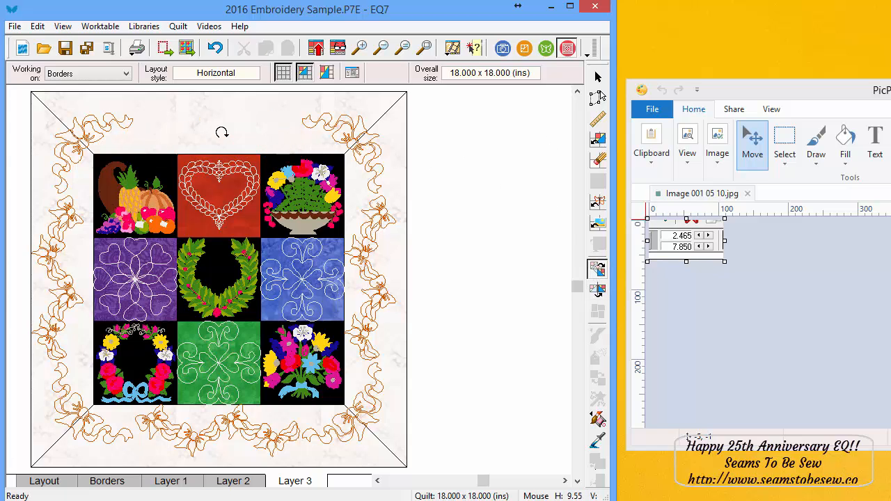
Step: Try the top border's floral design at 2.000, -3.000 and return it to 2.000, -2.000
click(596, 97)
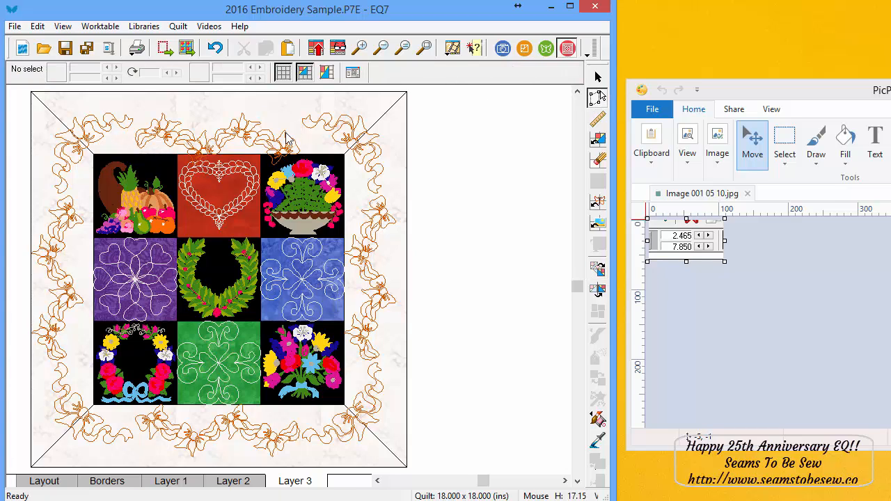
click(235, 131)
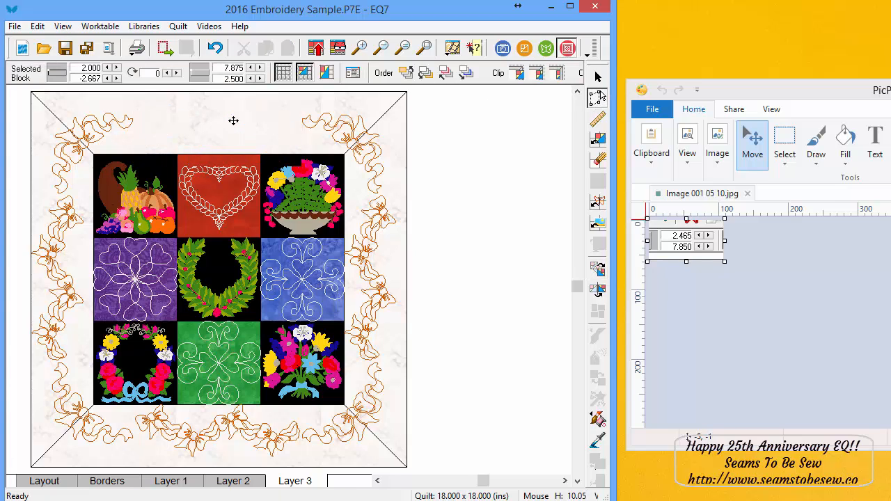
drag(238, 138, 246, 126)
click(248, 116)
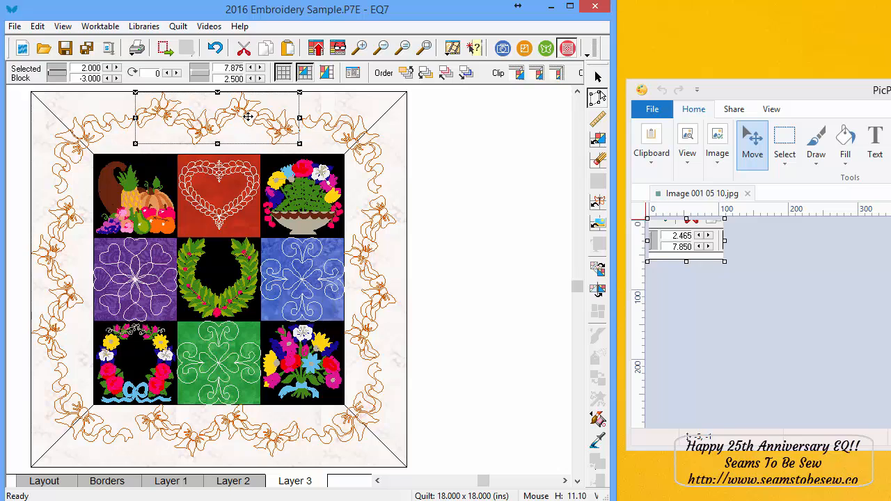
drag(247, 117, 245, 124)
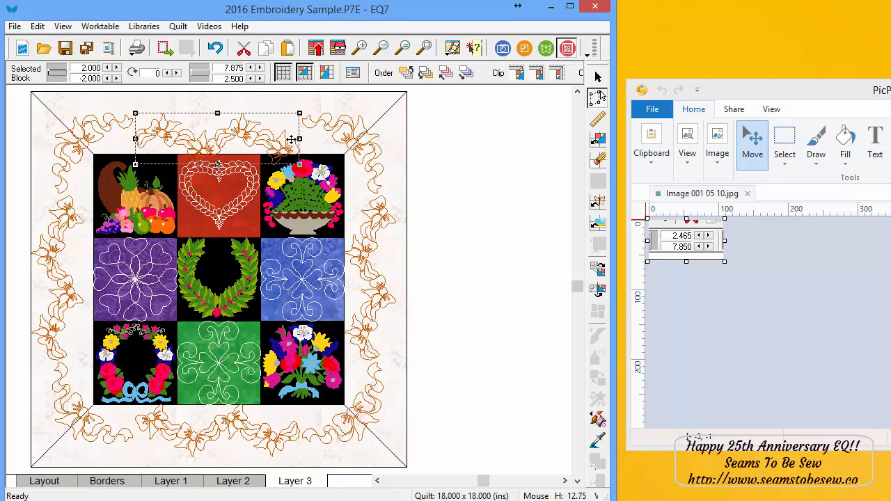
Step: Nudge the top border's floral design upward in small increments to 2.000, -2.875
key(Up)
key(Up)
key(Up)
key(Up)
key(Up)
key(Up)
key(Up)
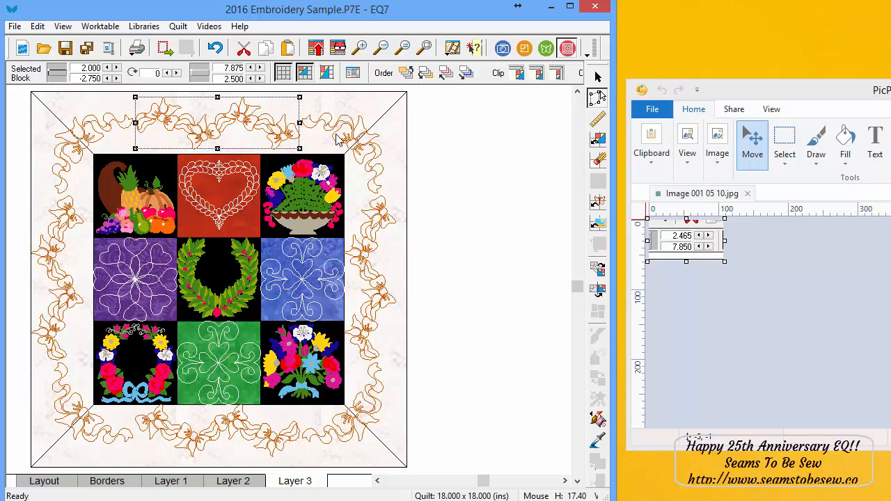
key(Up)
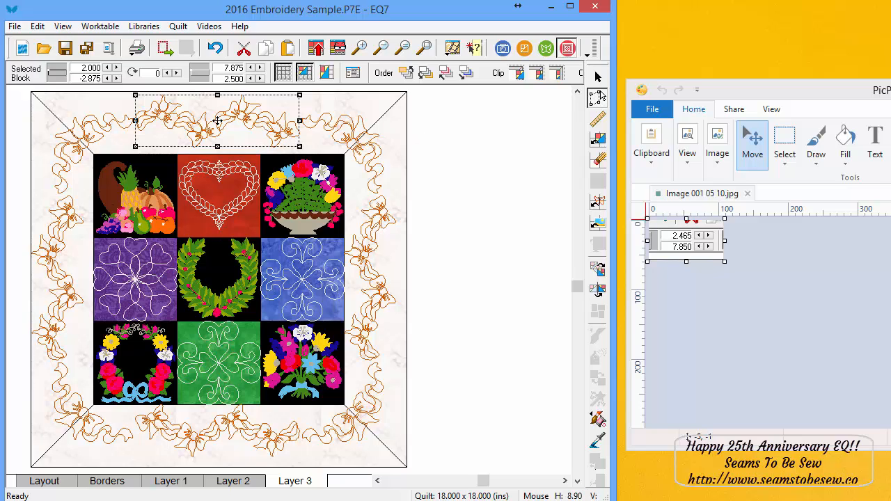
Step: Nudge the top border's floral design back down to 2.000, -2.000
key(Down)
key(Down)
key(Down)
key(Down)
key(Down)
key(Down)
key(Down)
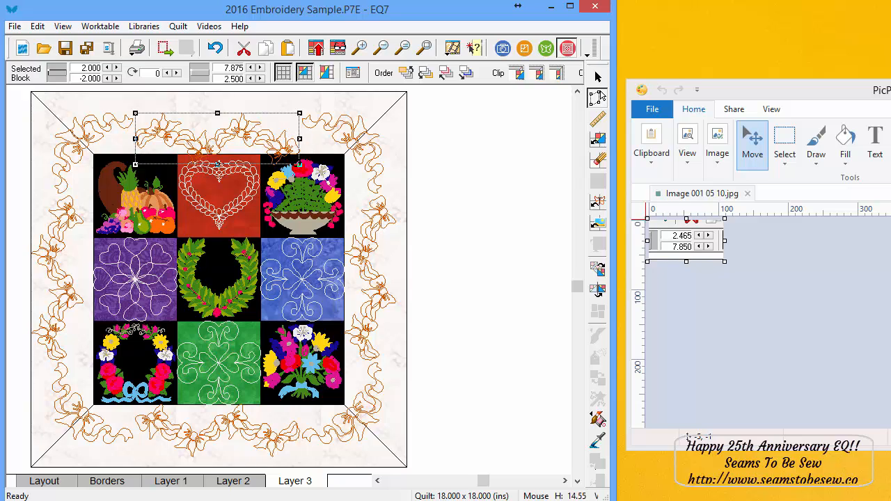
Step: Rotate the top border's floral design to -6 degrees
key(Delete)
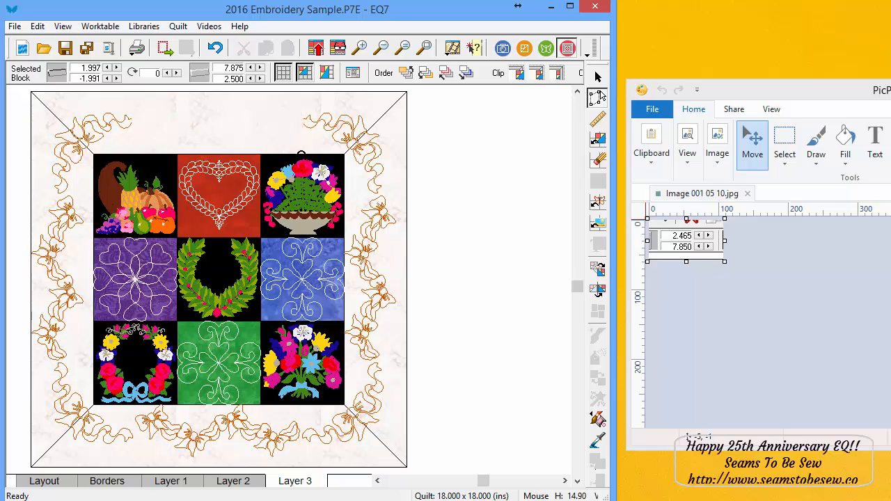
drag(238, 136, 218, 117)
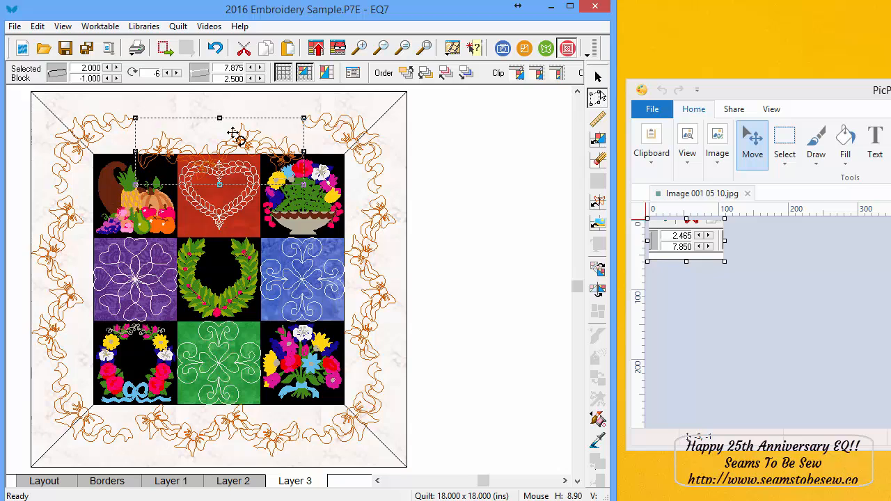
click(261, 105)
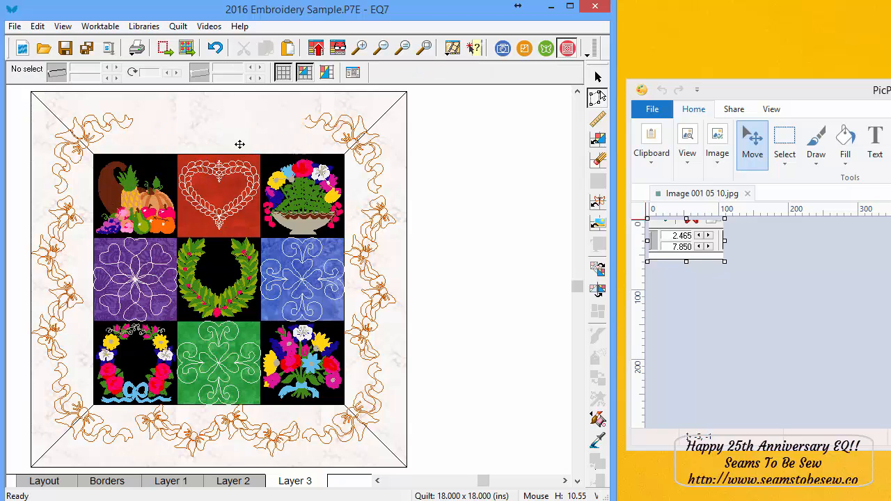
Step: Move the tilted floral design up into the top border at 1.875, -2.500
drag(239, 143, 233, 114)
key(Up)
key(Up)
key(Up)
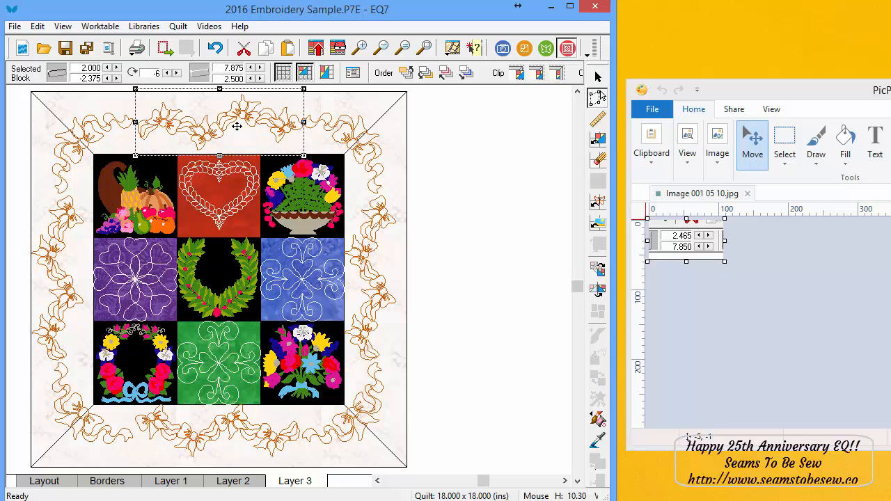
key(Up)
key(Left)
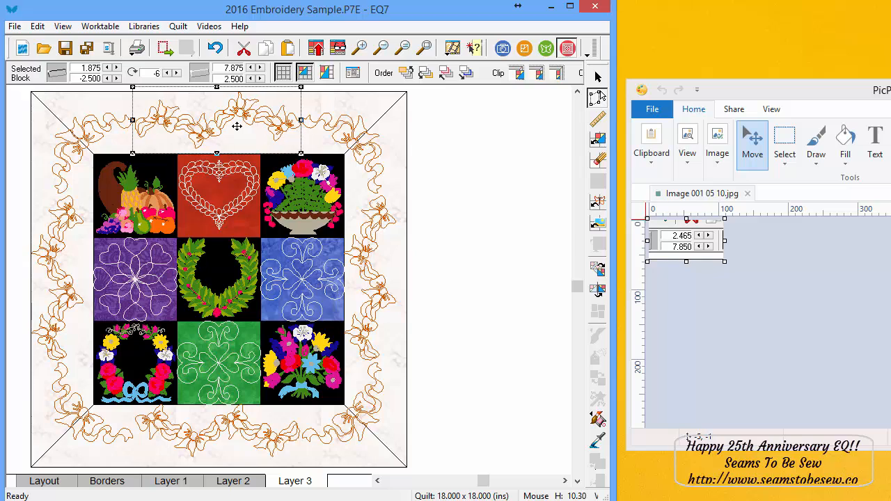
Step: Reposition the bottom border's floral design at 2.000, 12.375 to line it up with the bottom corner designs
click(249, 432)
drag(249, 423, 244, 435)
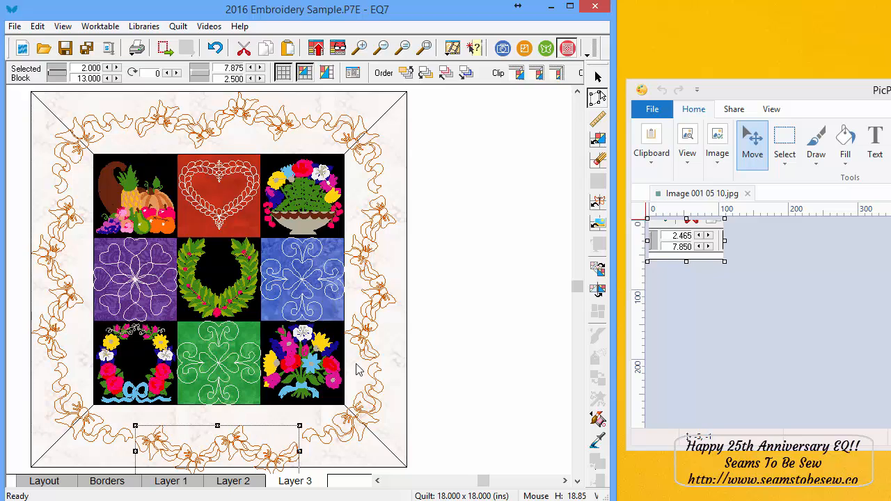
key(Up)
key(Up)
key(Up)
key(Up)
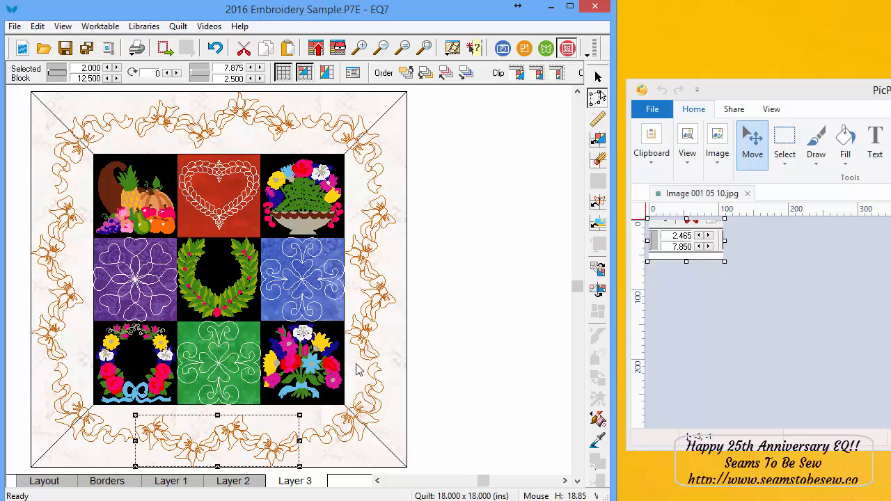
key(Up)
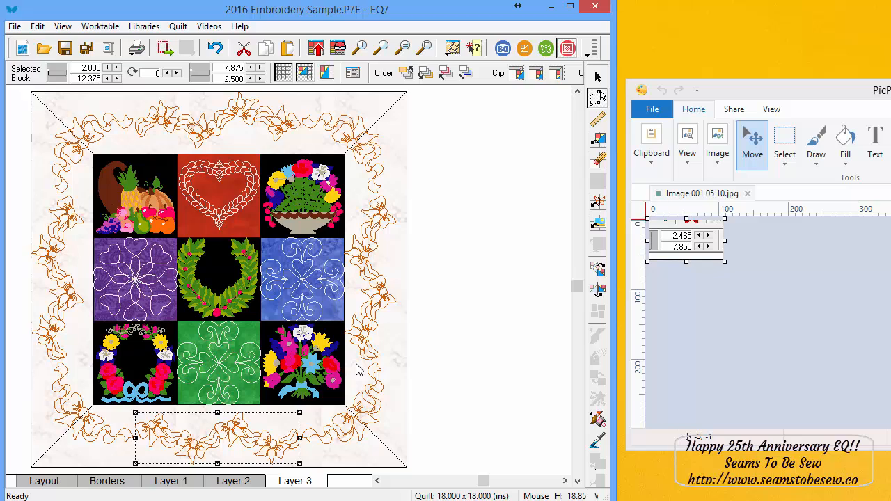
Step: Flip the right border's floral design horizontally so it mirrors the left border's design
click(369, 274)
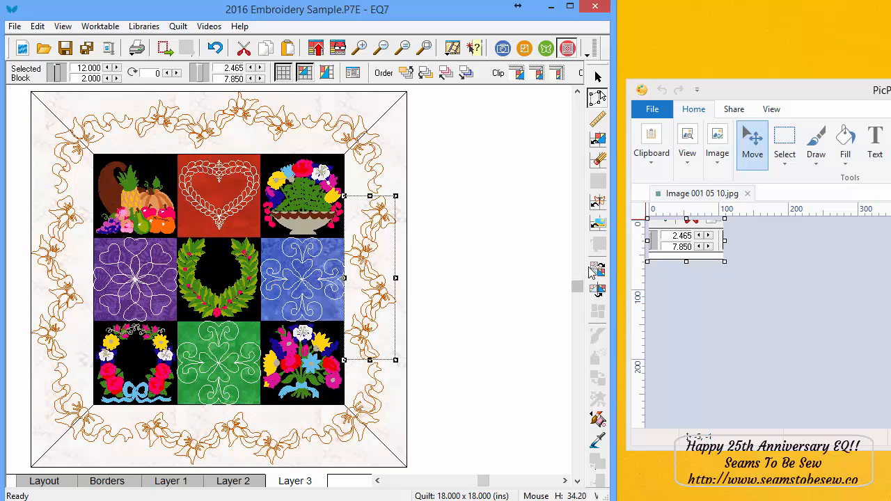
click(599, 290)
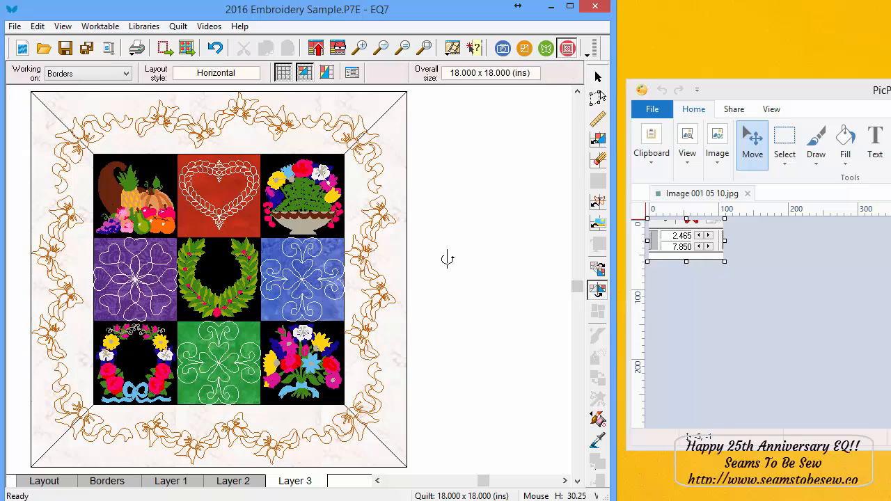
click(377, 259)
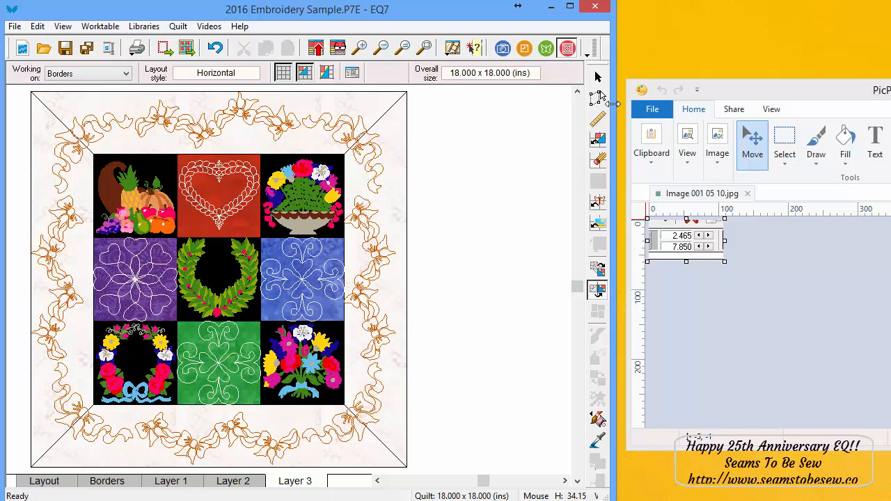
Step: Adjust the flipped right border design horizontally to position 12.250, 2.000
click(597, 98)
click(370, 249)
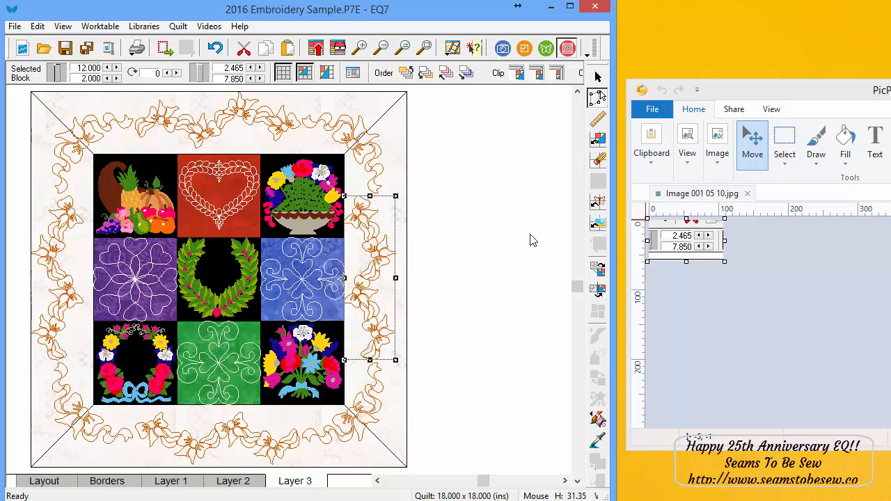
key(Right)
key(Right)
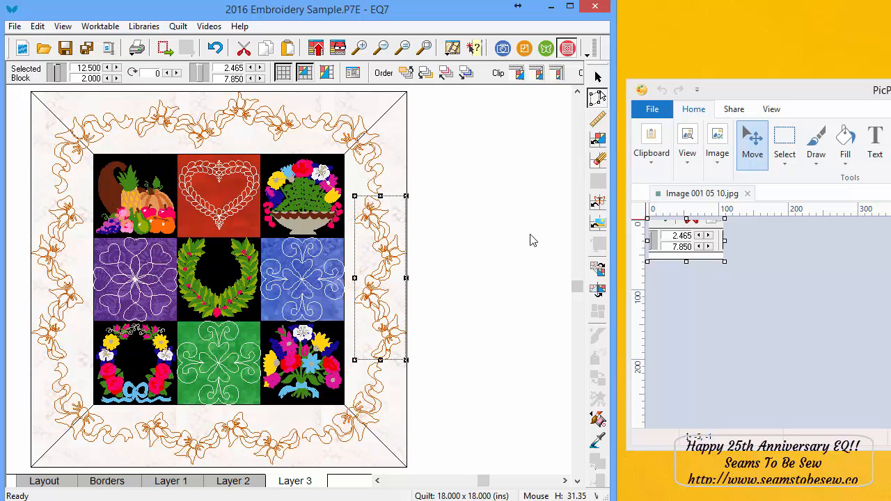
key(Right)
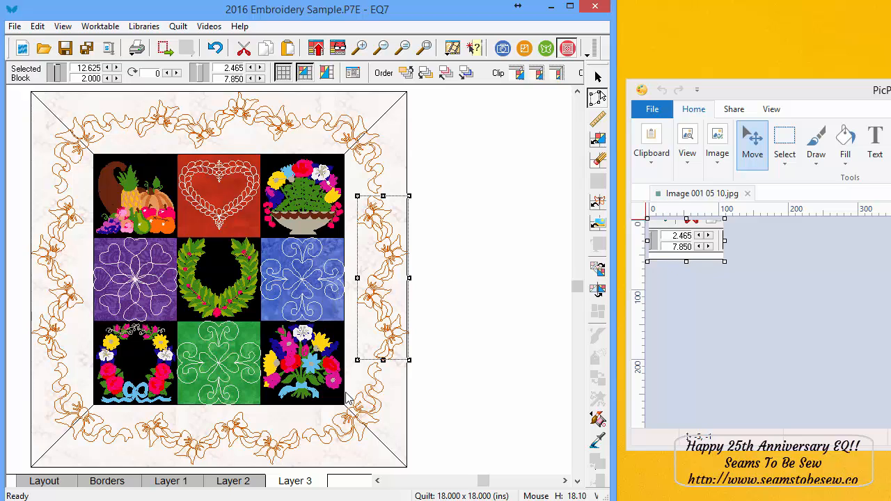
key(Left)
key(Left)
key(Left)
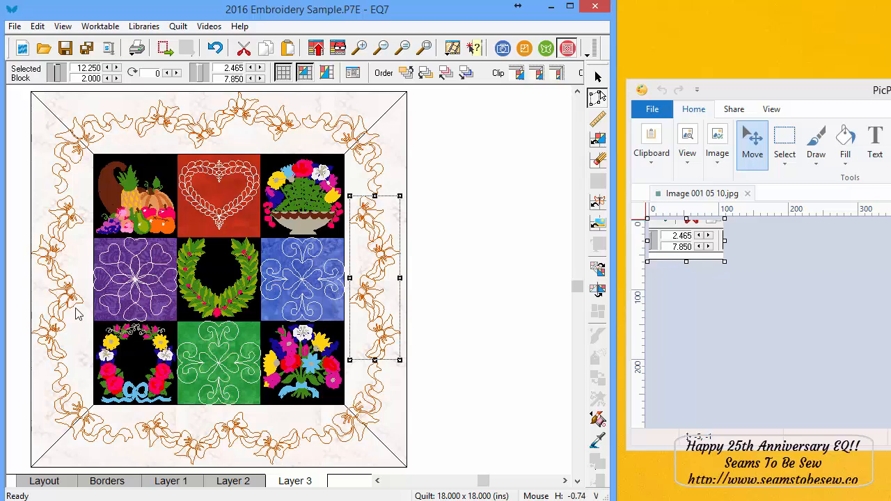
Step: Shift the left border's floral design inward to -2.750, 2.000 and deselect it
click(64, 278)
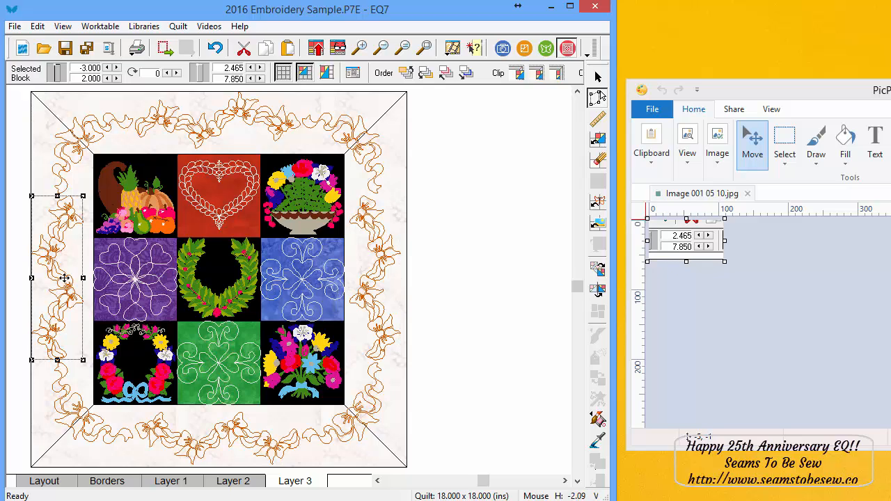
key(Right)
key(Right)
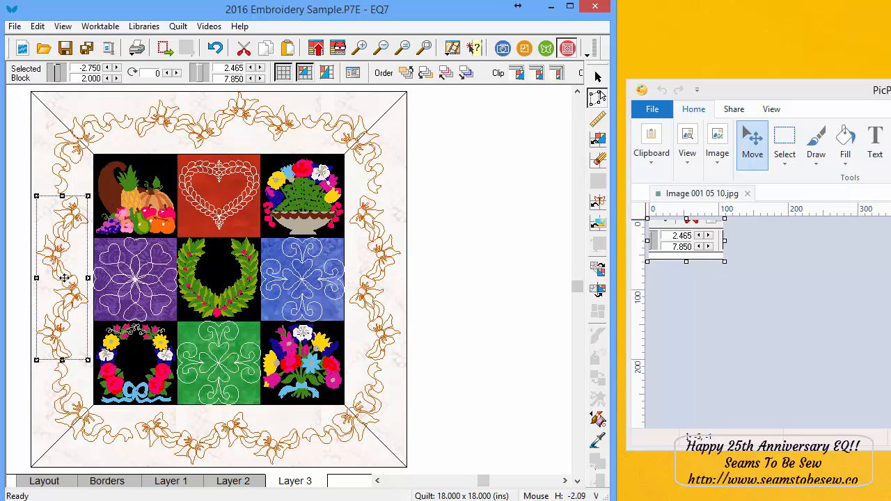
click(468, 254)
Step: Recolor the top border's outline on Layer 1 with YLI White thread to hide its black lines
click(167, 480)
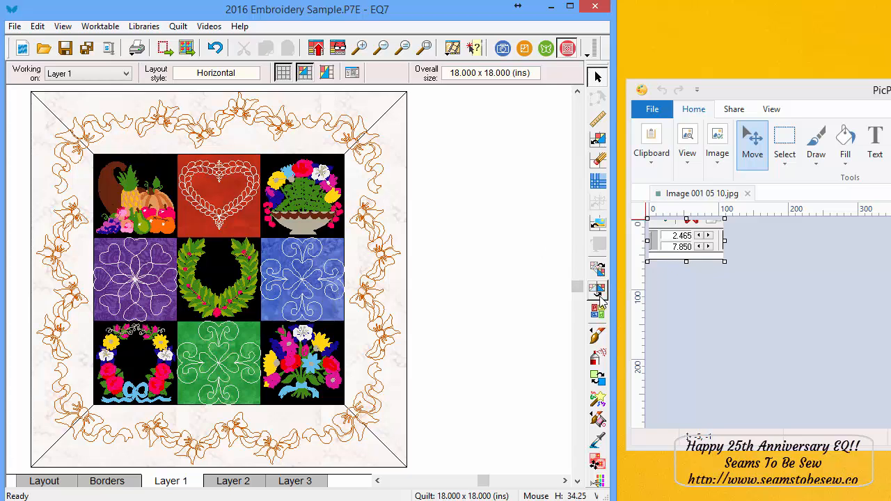
click(600, 422)
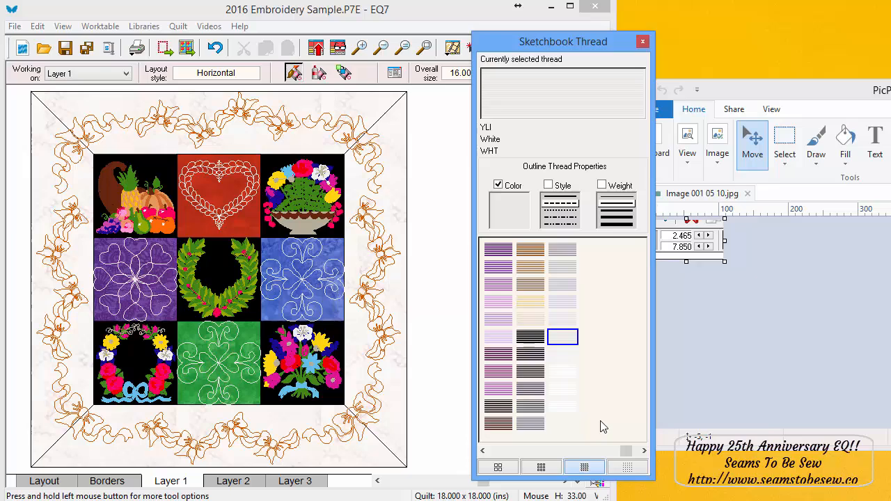
click(263, 109)
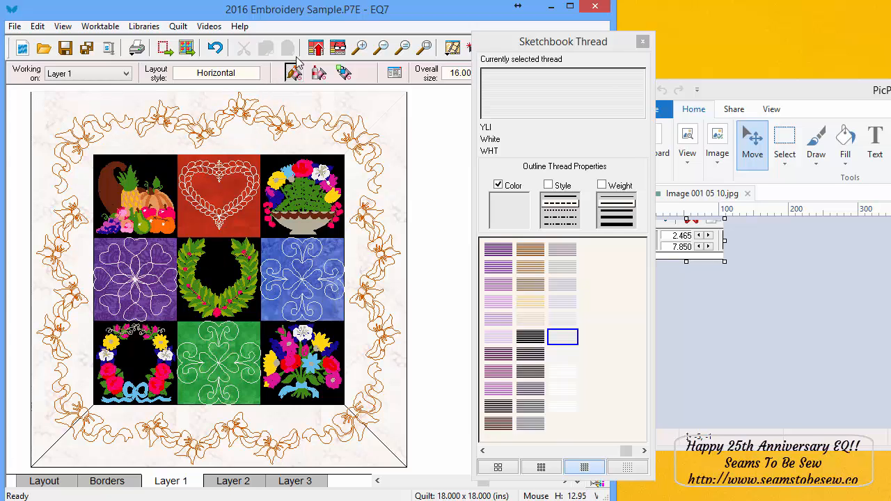
click(379, 46)
drag(82, 112, 410, 282)
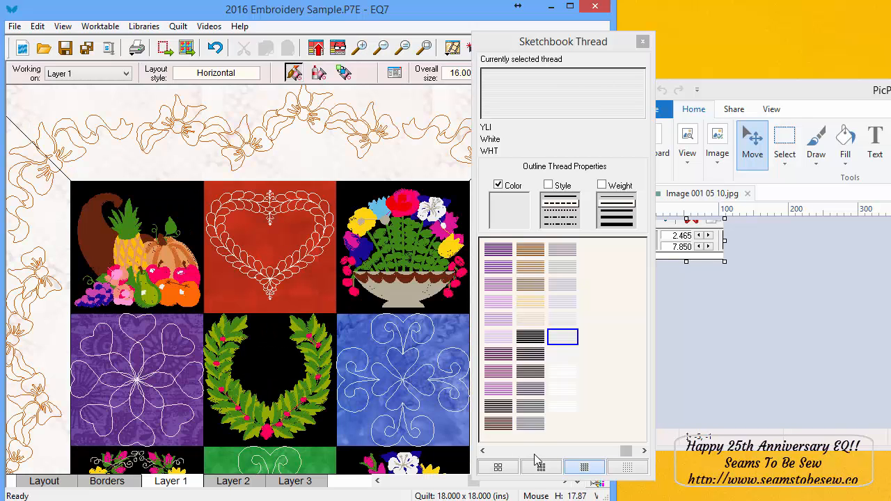